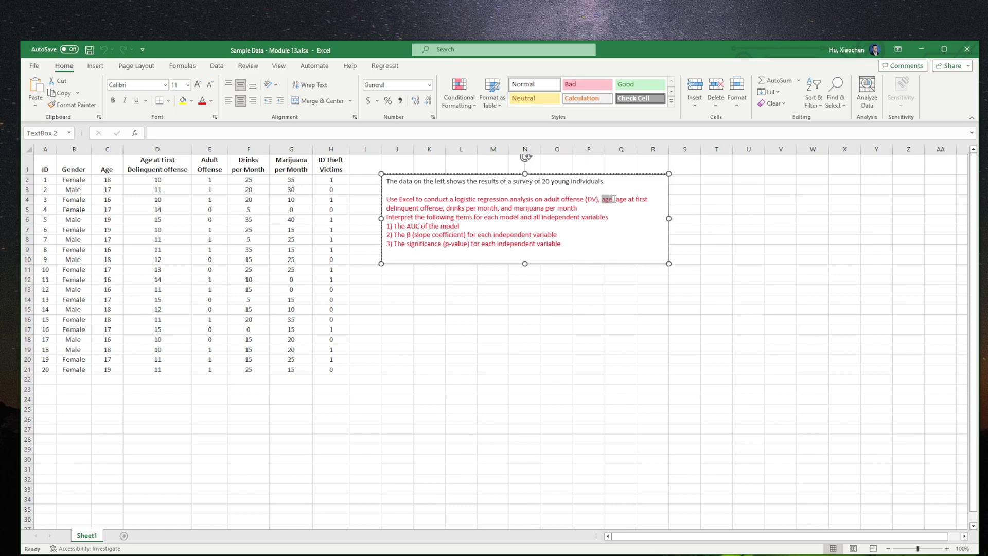
Step: Review the assignment text for the regression variables and the items to interpret
click(614, 199)
text(,)
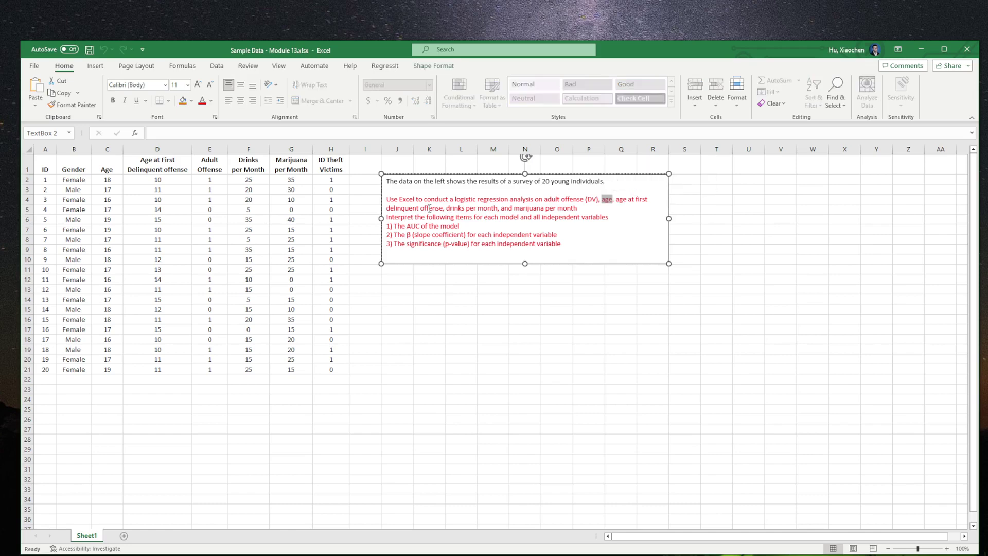
drag(446, 208, 577, 209)
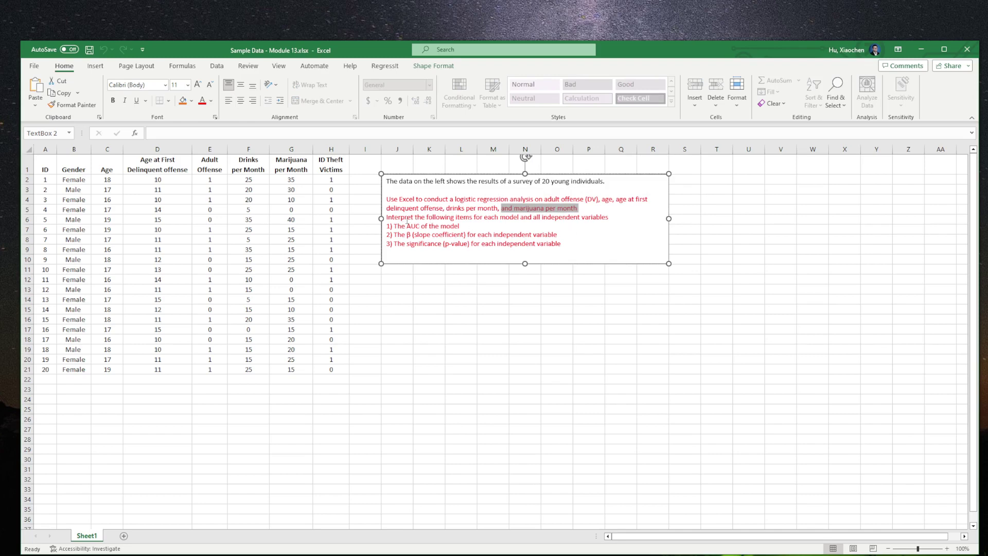
drag(394, 226, 532, 235)
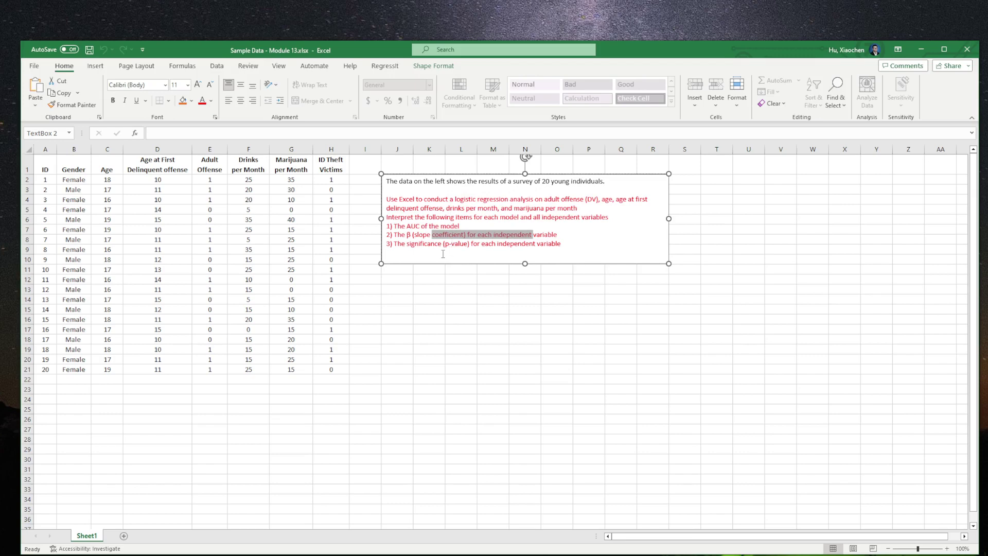
click(494, 291)
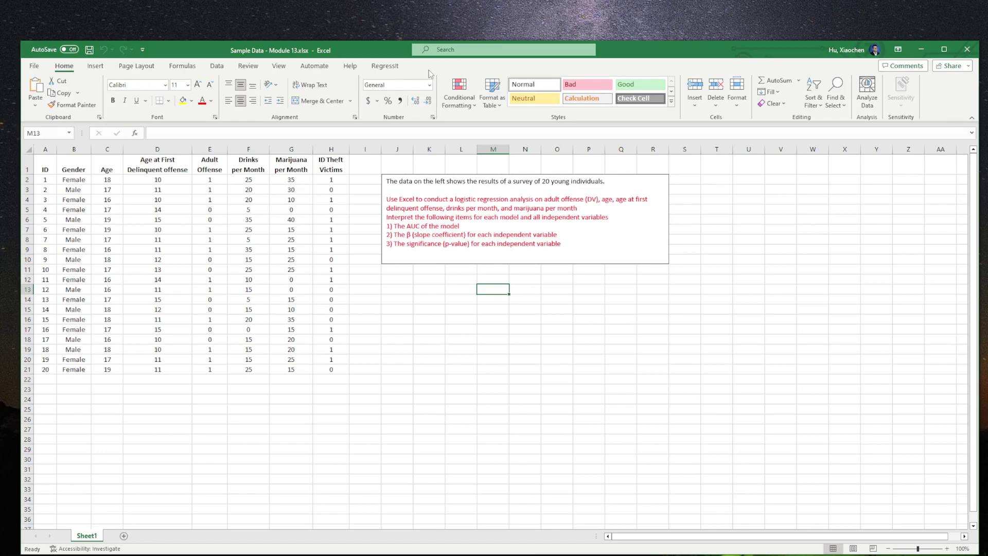
Step: Select the survey data range A1:H21 with RegressIt and create variable names from its top row
click(386, 66)
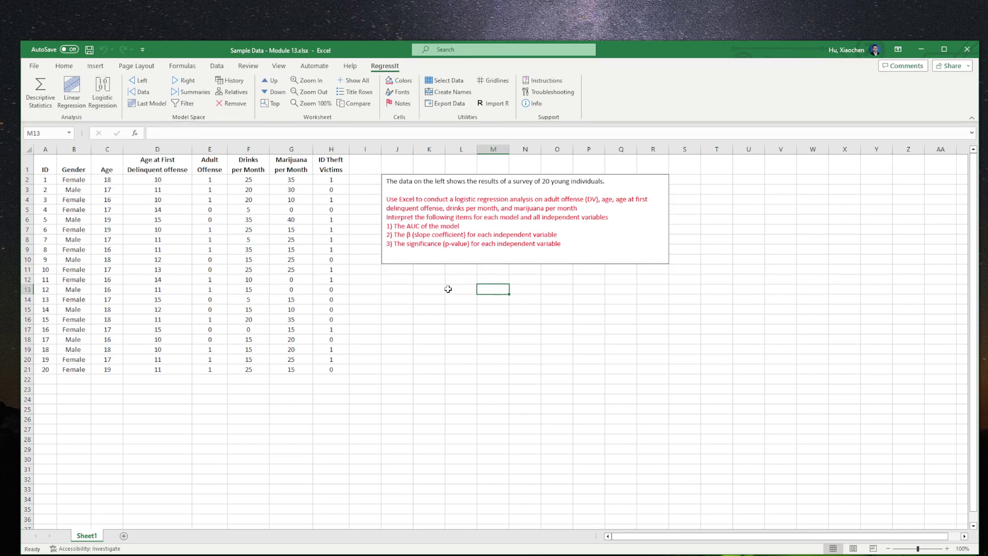
click(430, 291)
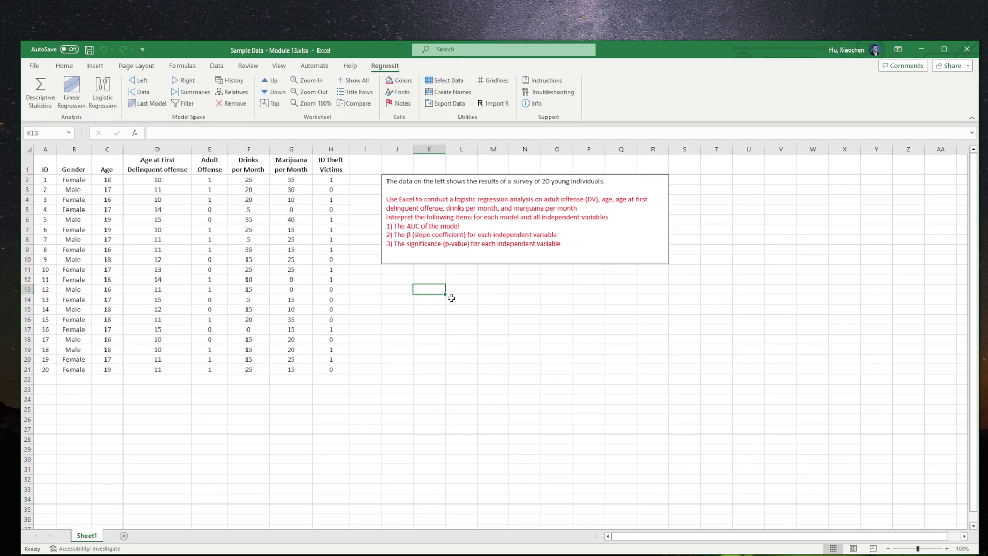
click(447, 85)
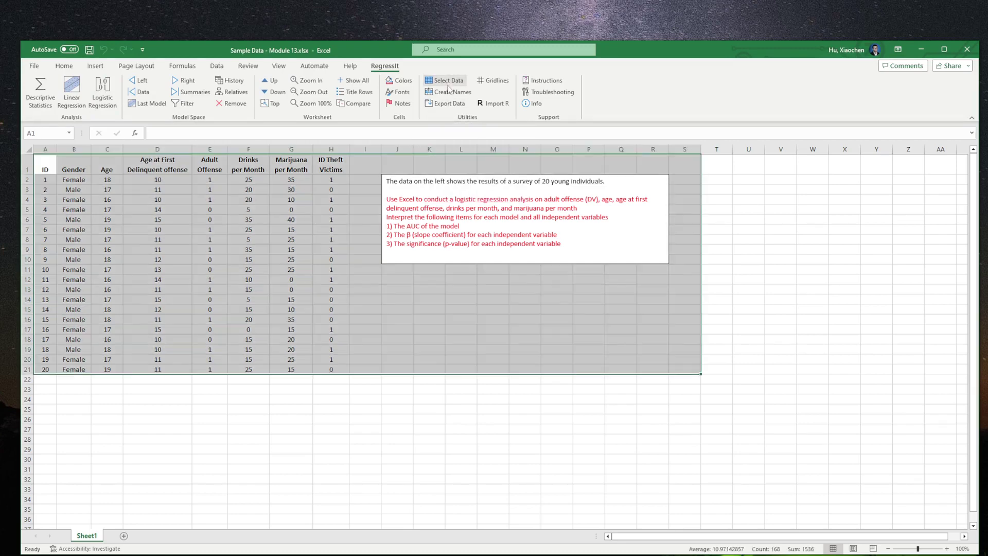
drag(45, 166, 331, 367)
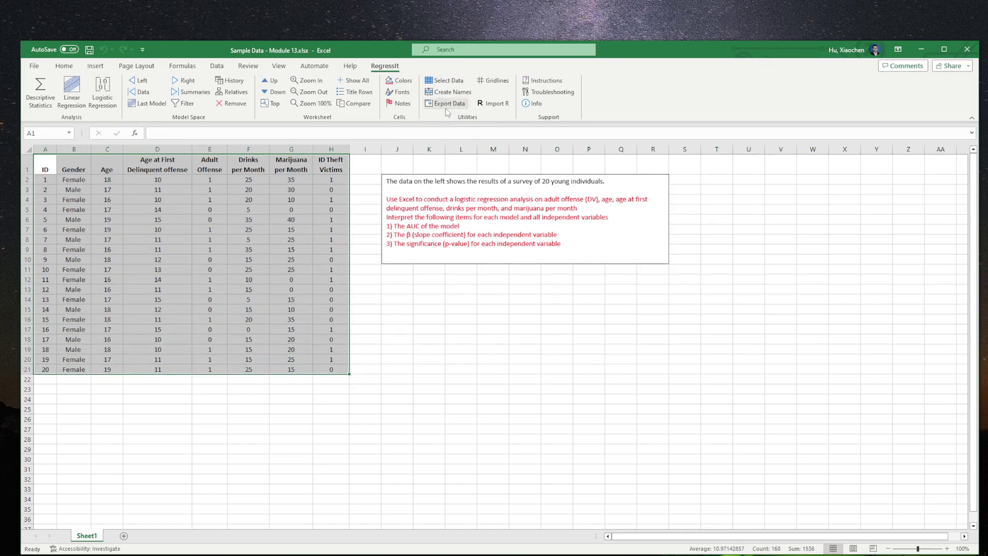
click(447, 92)
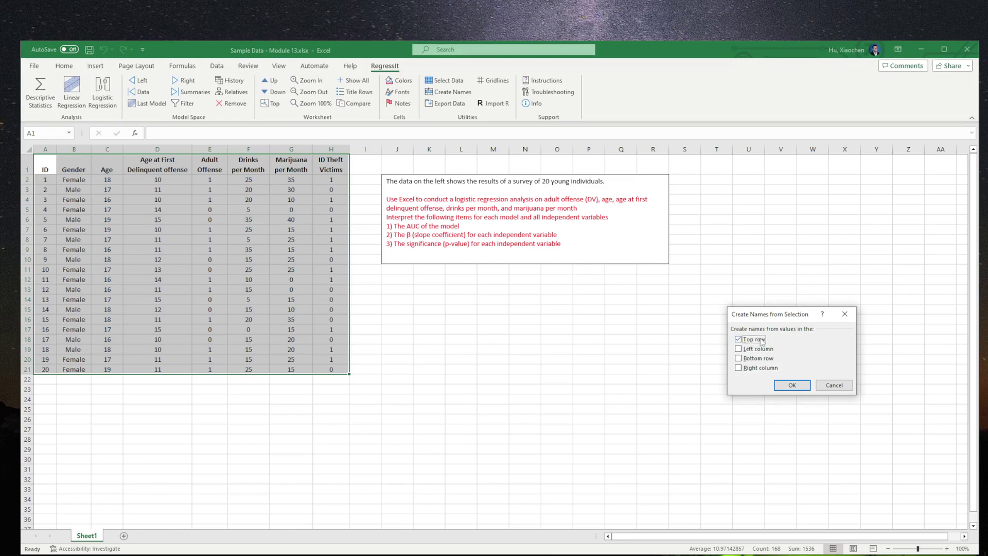
click(792, 386)
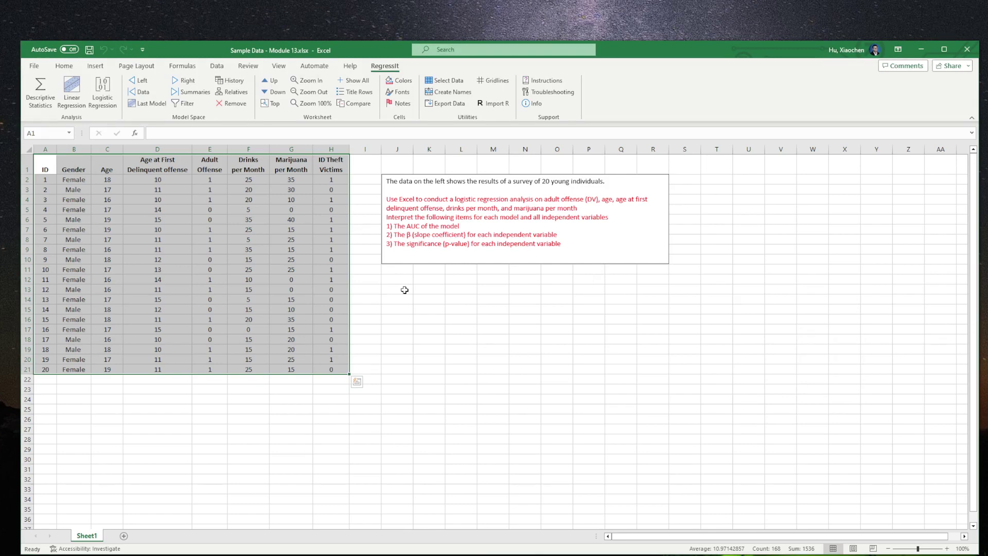
click(405, 291)
click(437, 287)
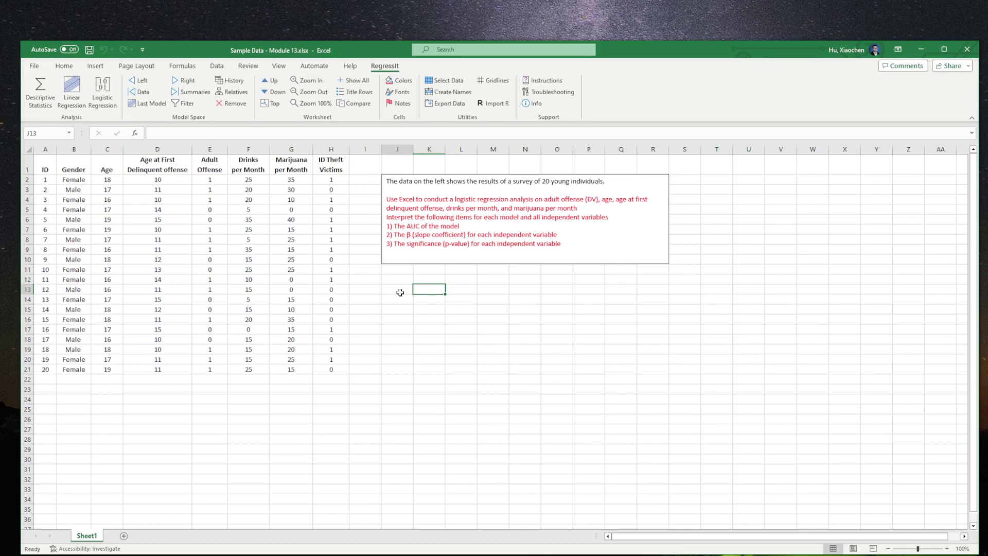
click(400, 289)
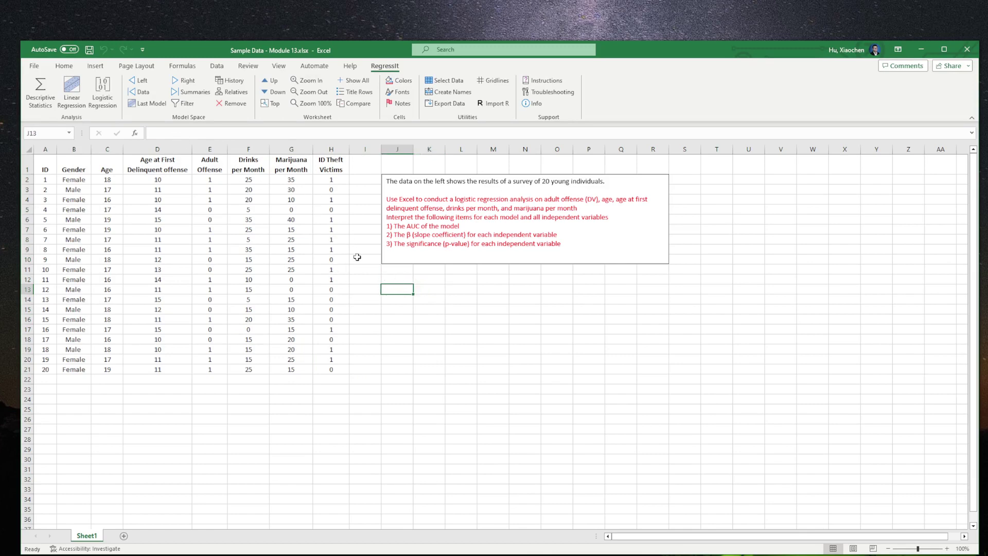
Step: Set up a logistic regression of Adult_Offense on Age, Age_at_First_Delinquent_offense, Drinks__per_Month and Marijuana__per_Month
click(102, 93)
drag(471, 130, 860, 137)
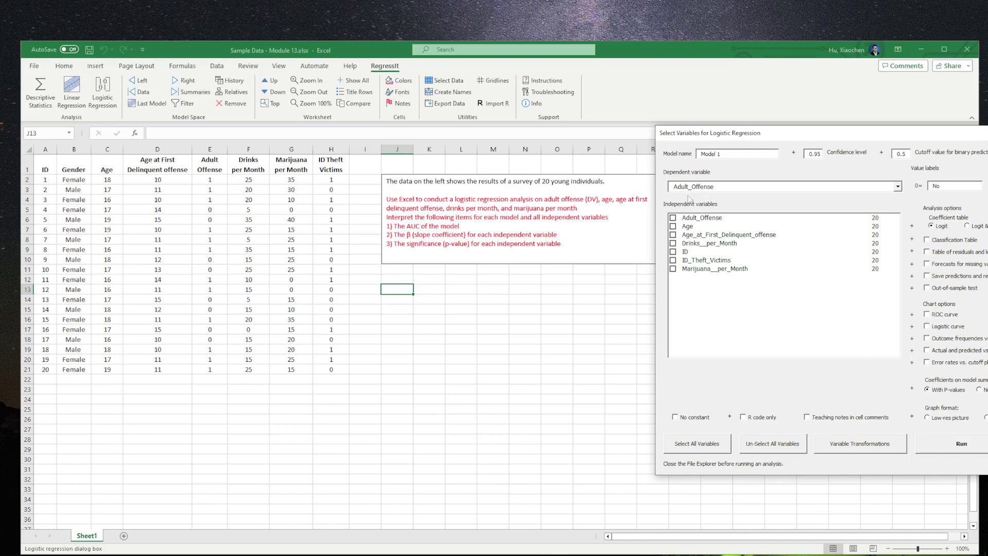
click(672, 227)
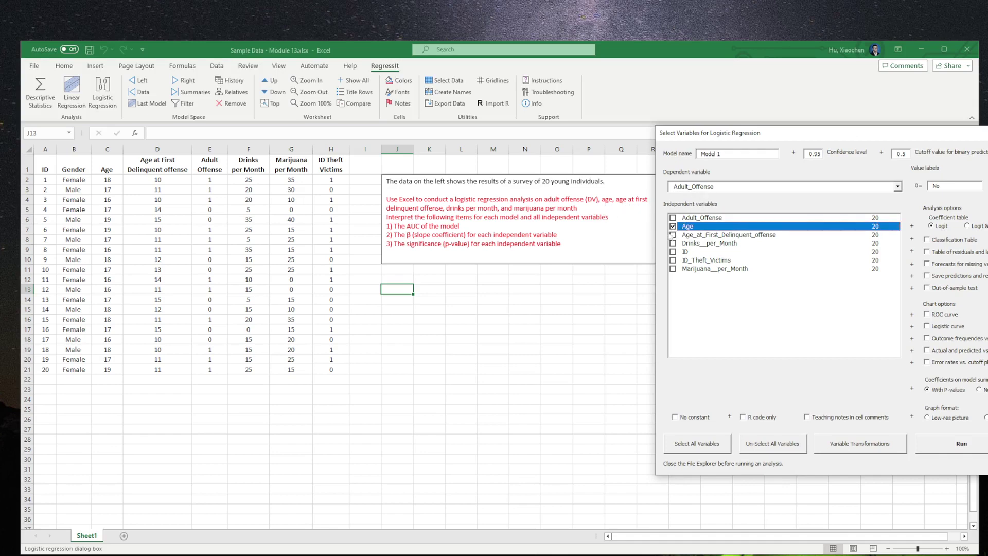
click(673, 235)
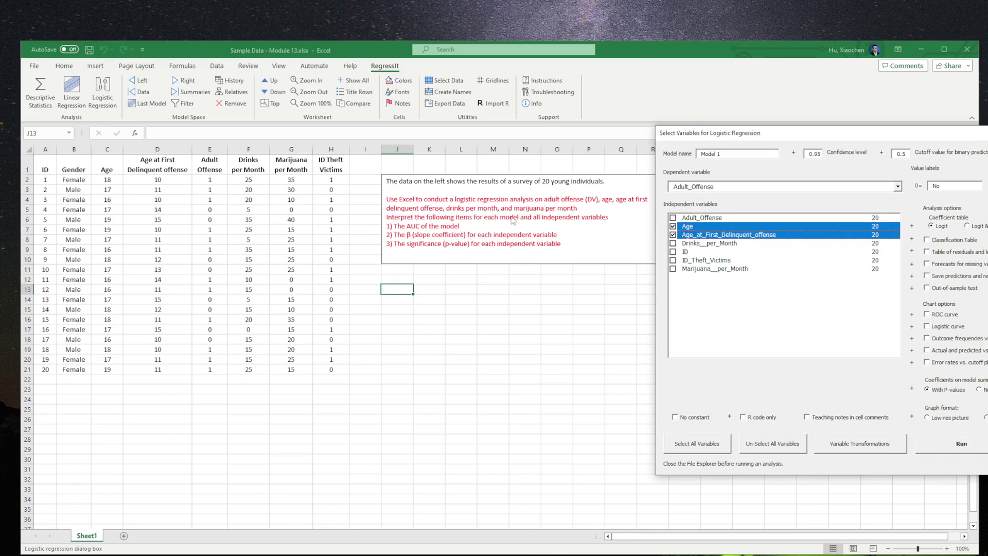
click(674, 243)
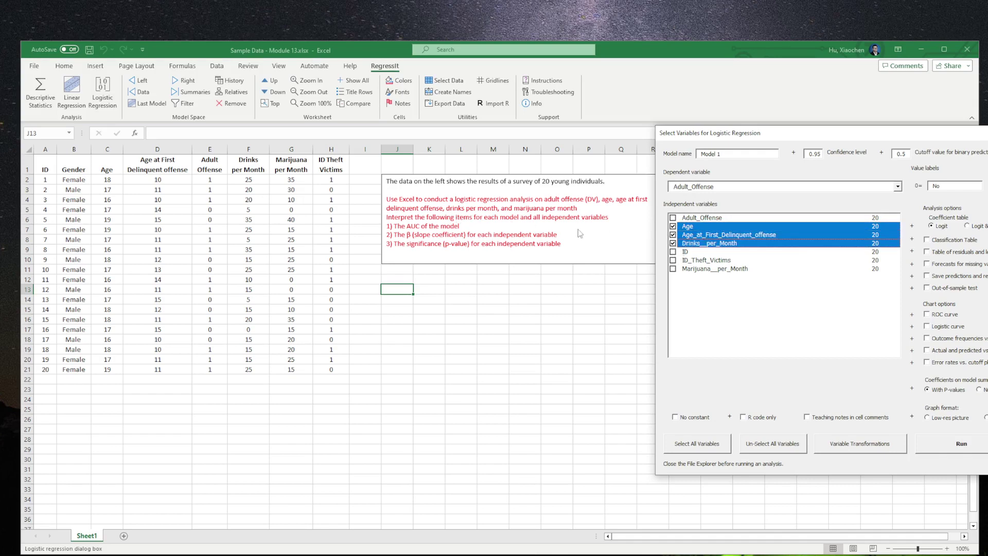
click(673, 268)
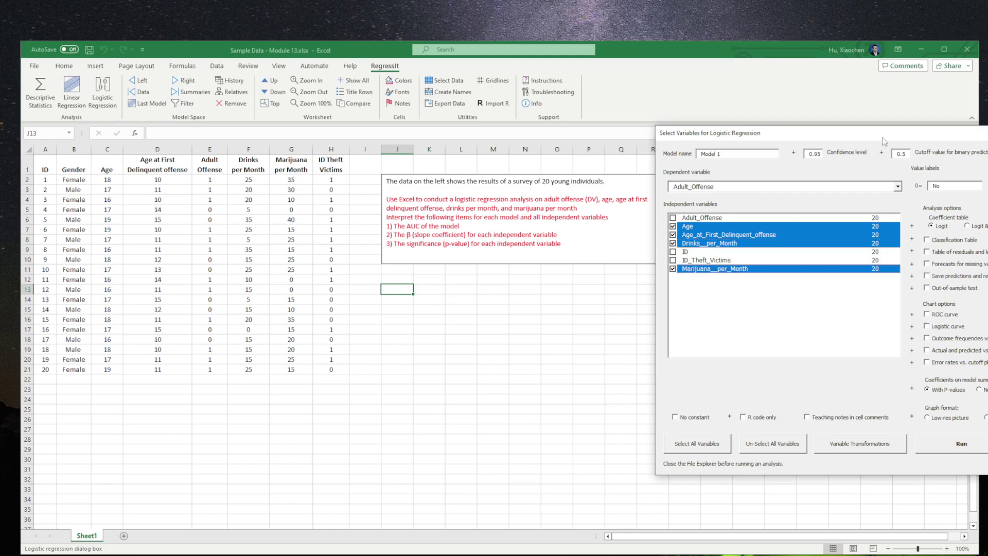
Step: Include the classification table and ROC curve in the output and run the logistic regression
drag(884, 139, 510, 136)
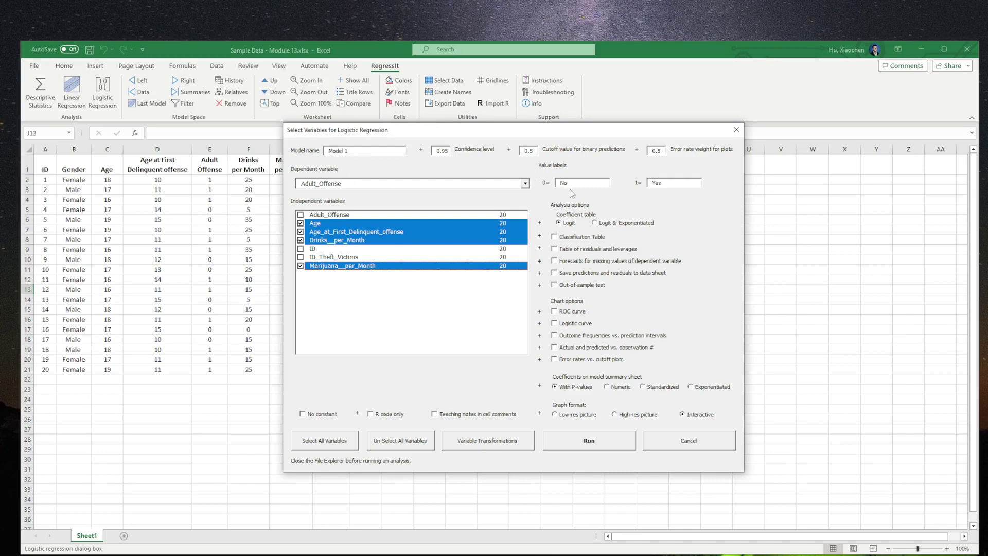
drag(481, 133, 635, 148)
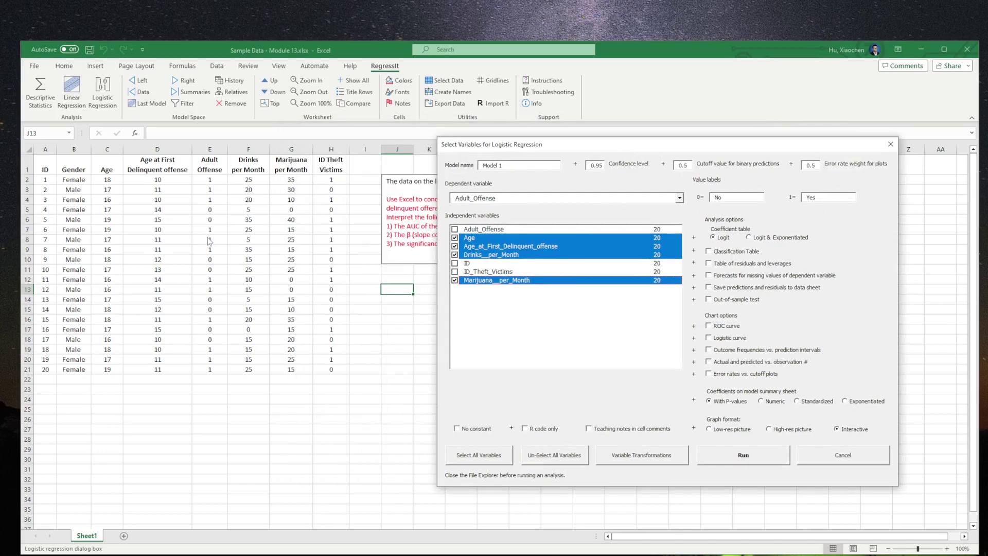
drag(656, 148, 504, 123)
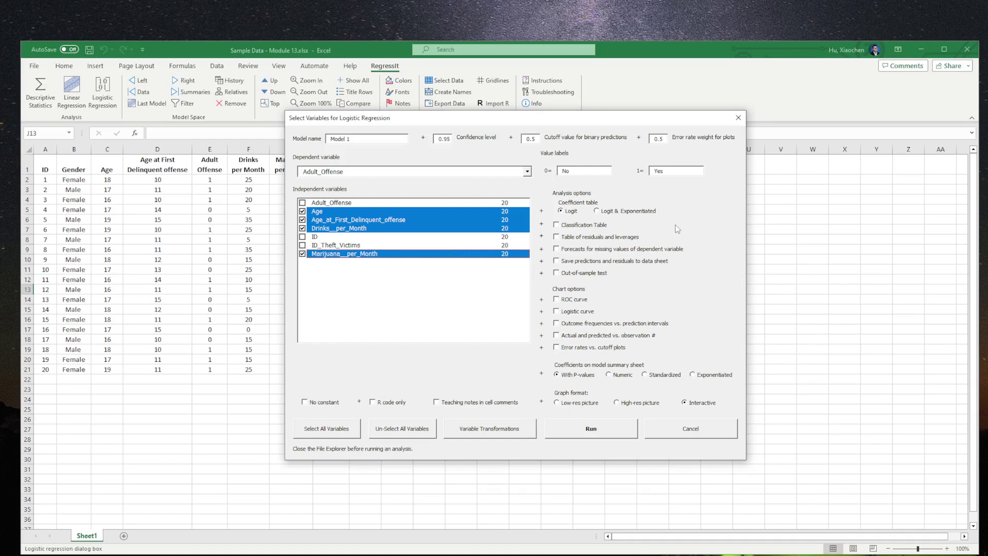
click(557, 226)
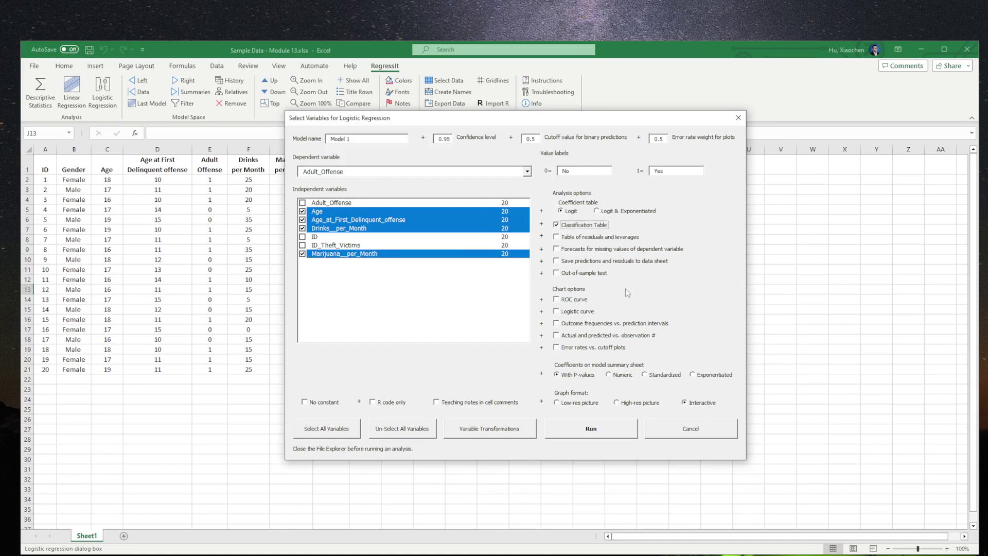
click(556, 301)
click(592, 428)
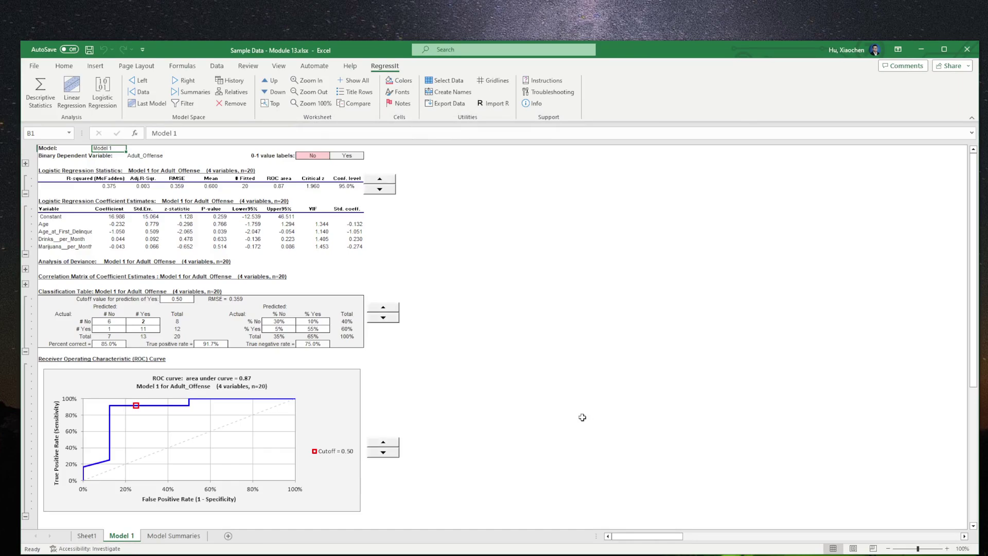
Step: Examine the R-squared values and variable coefficients on the Model Summaries sheet
click(170, 537)
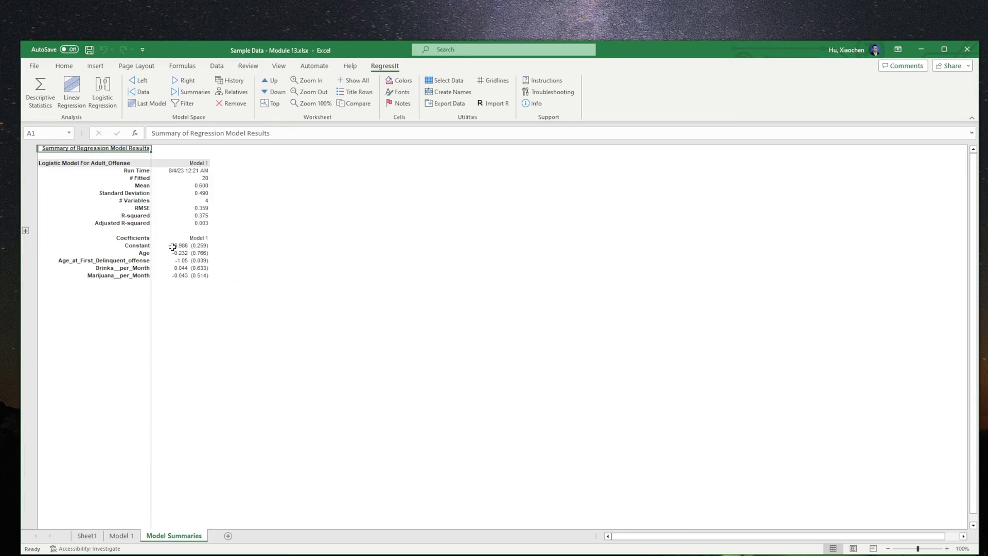
drag(133, 216, 165, 223)
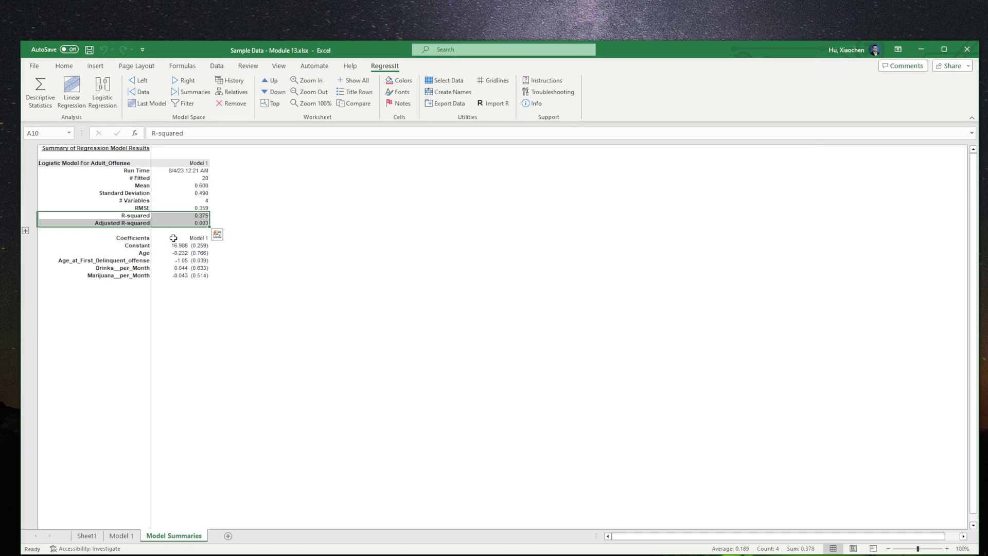
click(204, 283)
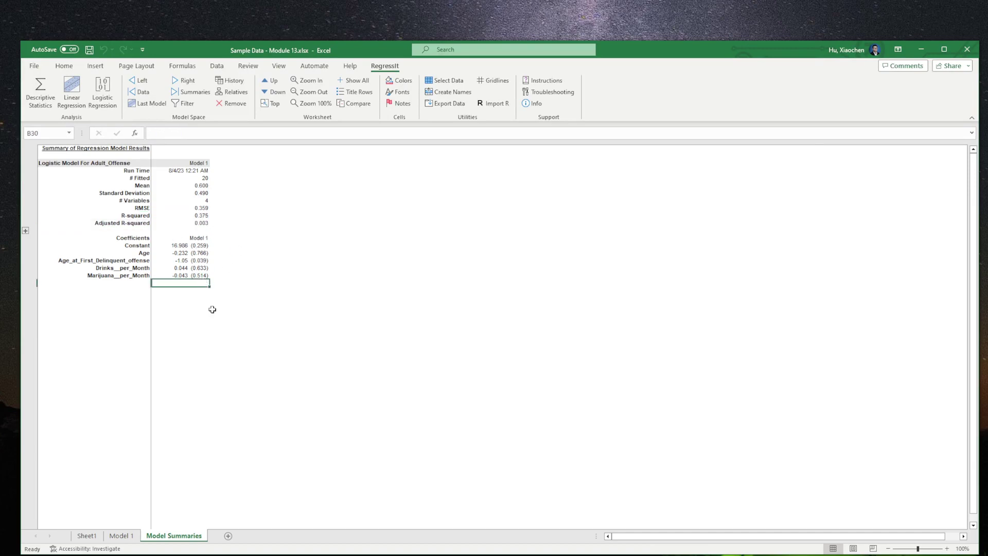
Step: Draw a large text box beside the regression results on the Model 1 sheet and increase its font size
click(123, 536)
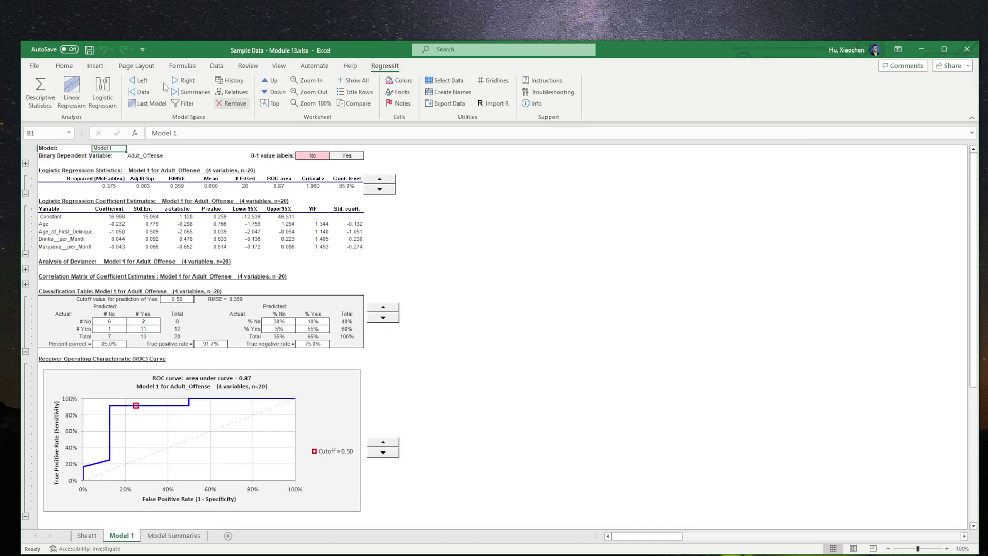
click(100, 69)
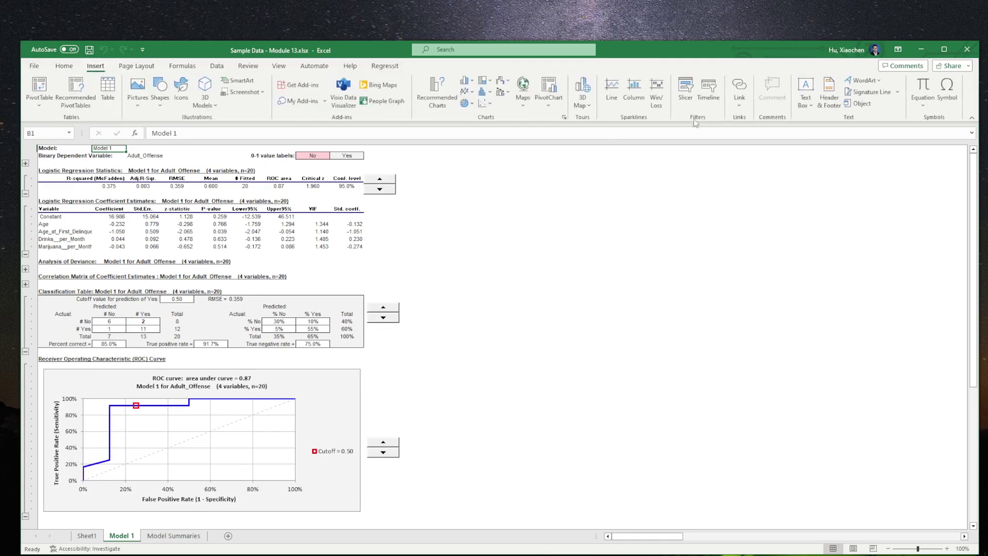
click(805, 90)
drag(464, 196, 792, 489)
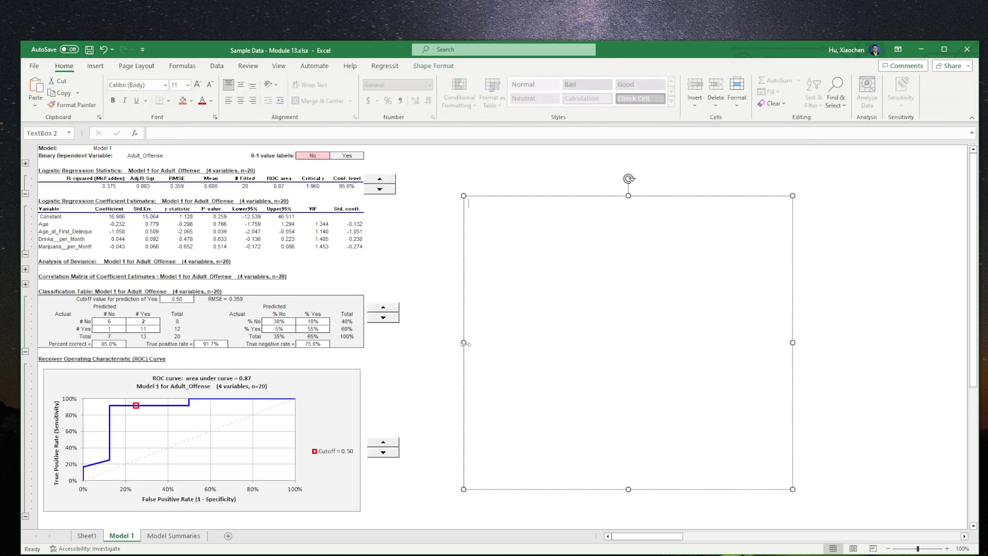
drag(464, 343, 428, 346)
drag(611, 195, 611, 163)
click(197, 85)
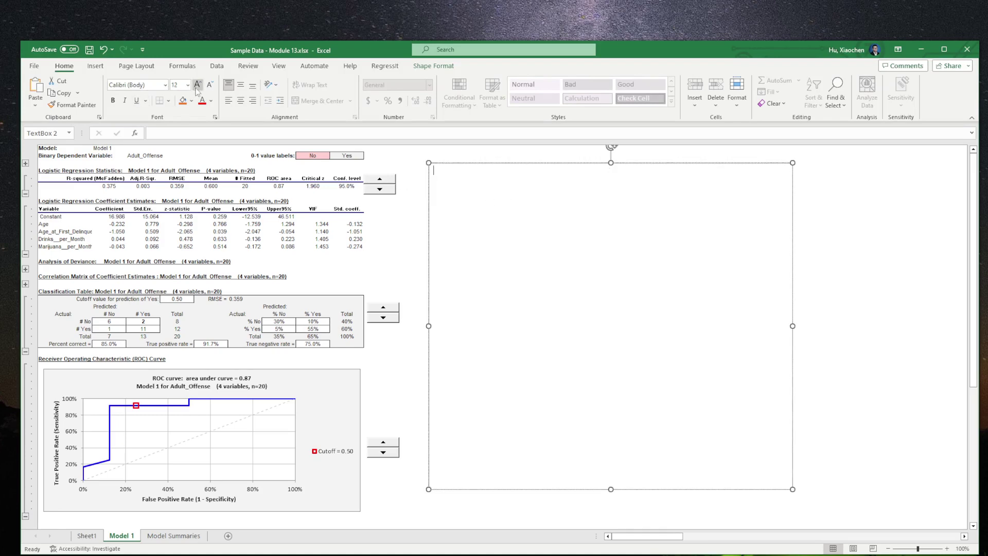
click(197, 86)
click(209, 85)
Step: Increase the font size of the block of empty cells beside the text box, starting at X11, to 11
drag(812, 182, 967, 412)
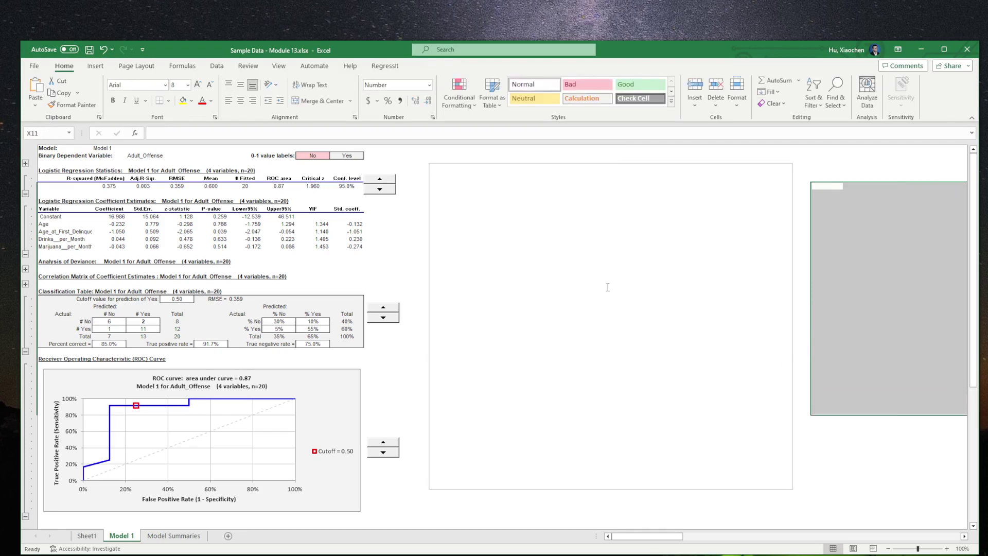
click(197, 85)
click(197, 86)
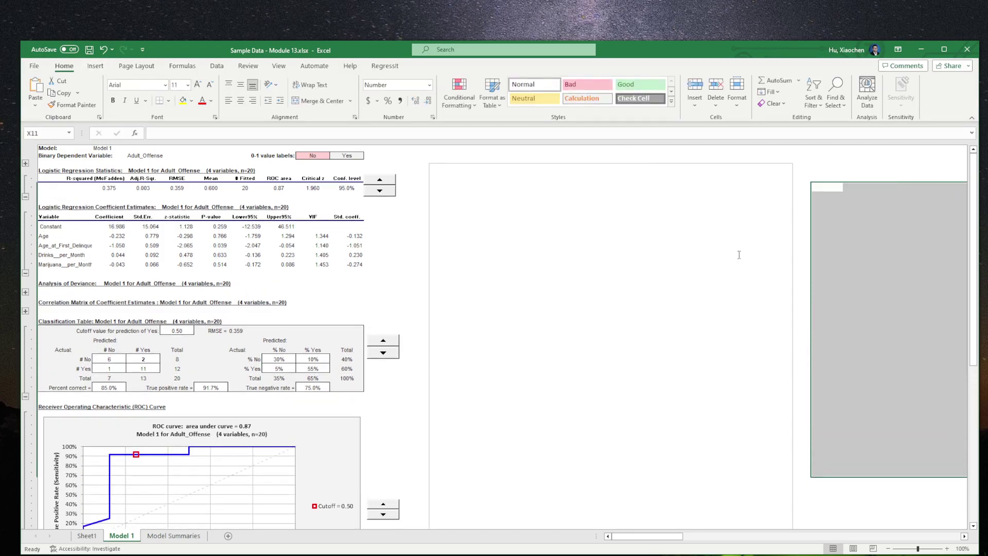
click(859, 254)
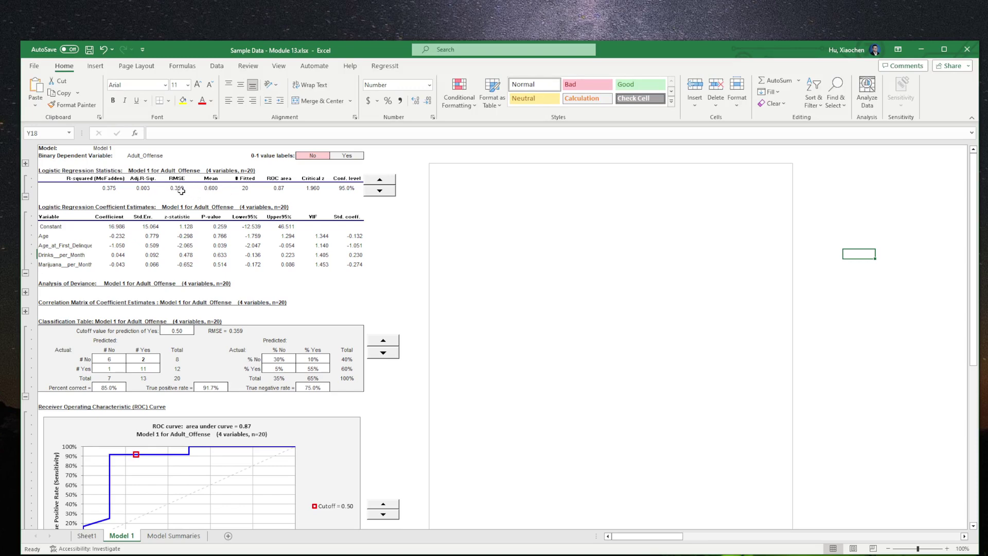
Step: Examine the R-squared, adjusted R-squared and ROC area in the Model 1 regression statistics
click(98, 190)
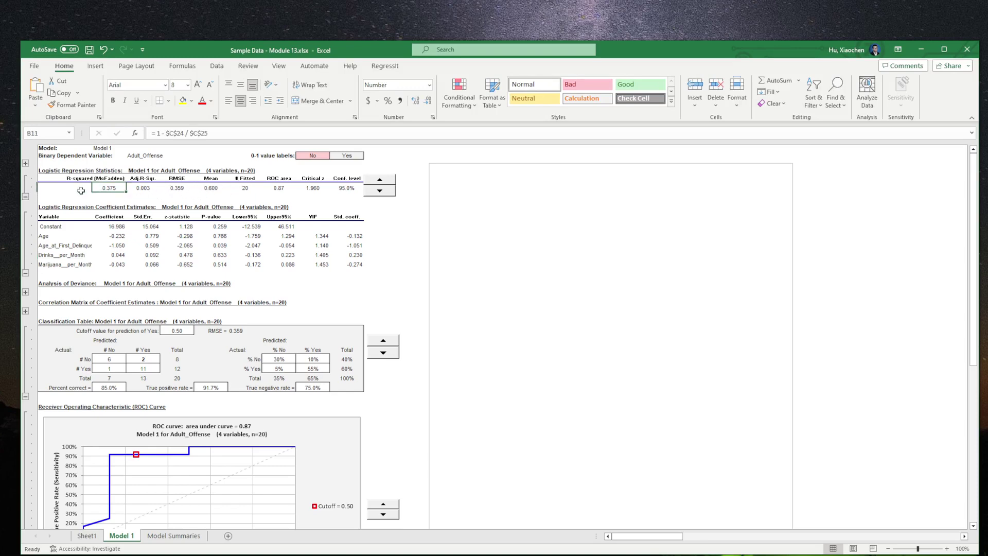
click(148, 189)
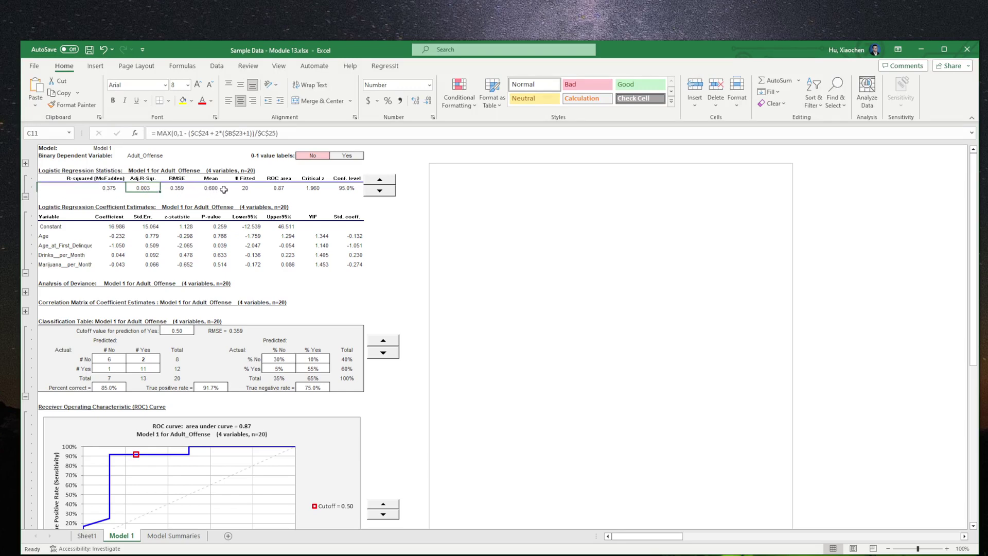
click(273, 189)
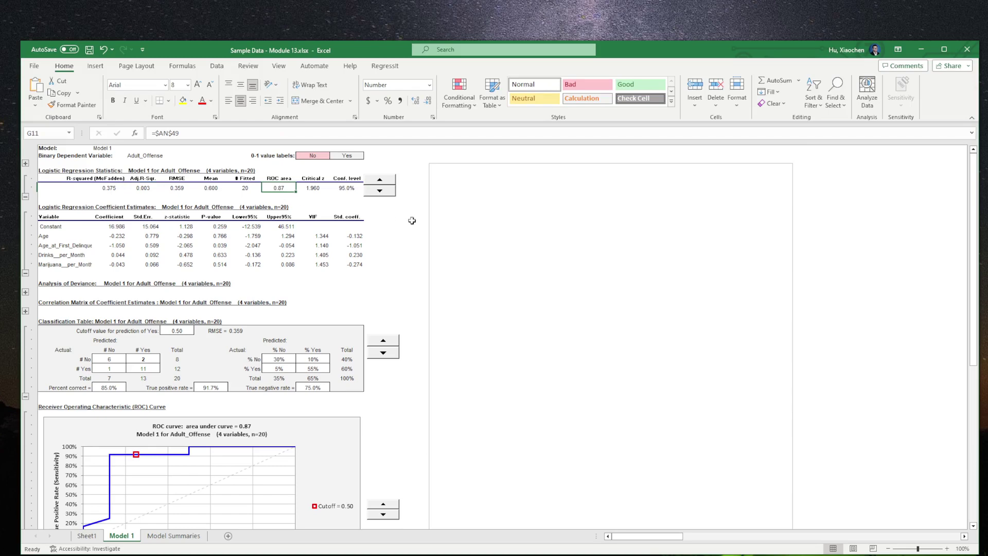
Step: Enter the heading "ROC area | AUC (area under the curve)" in the text box beside the regression results
click(479, 205)
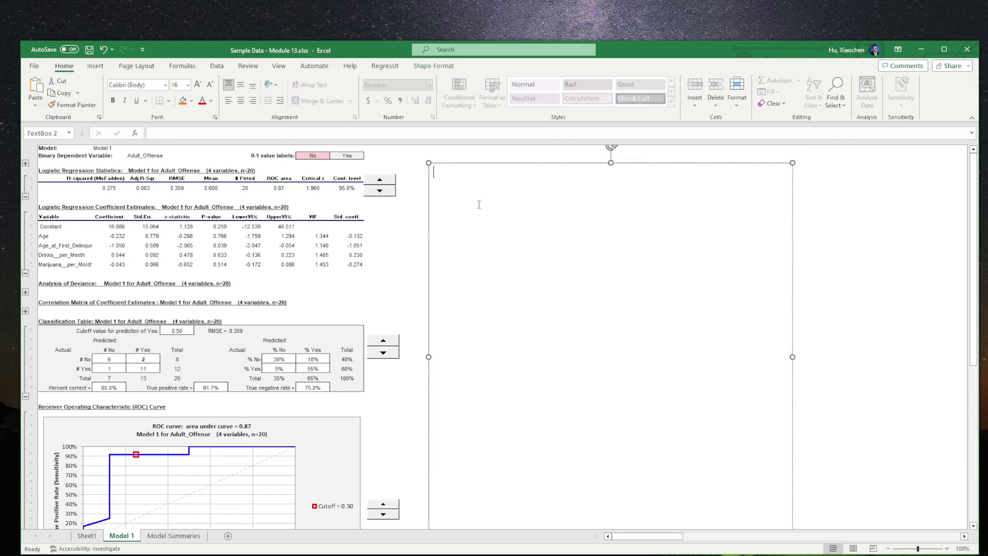
text(ROC area |)
text(AUC (area)
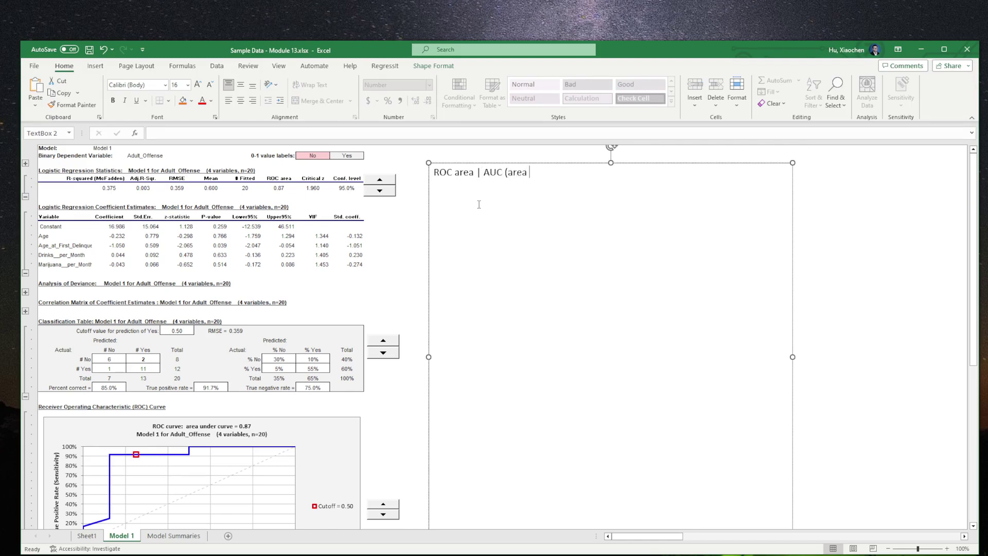
text( under the curve))
Step: Examine the area under the curve in the ROC chart and compare it with the ROC area in the regression statistics
scroll(360, 420, down, 2)
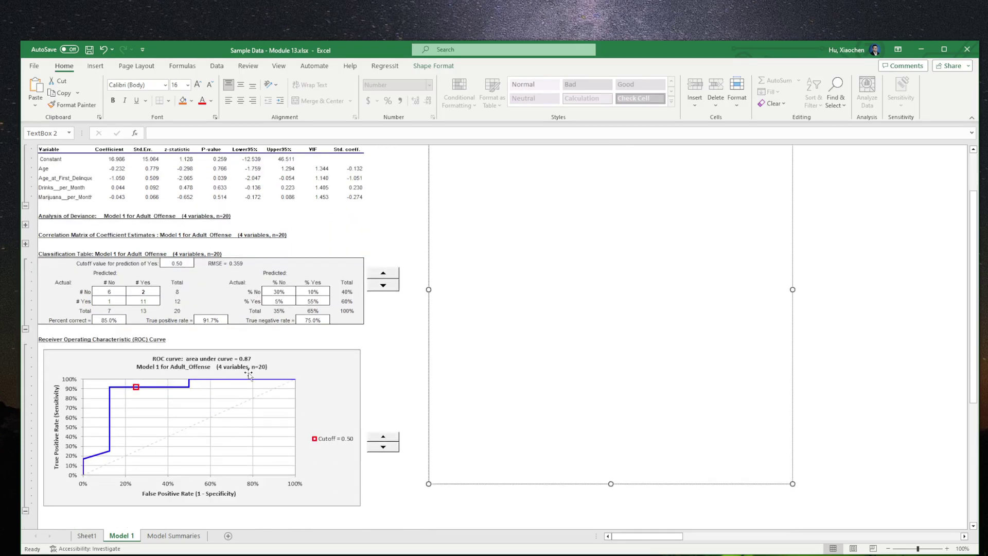
click(278, 370)
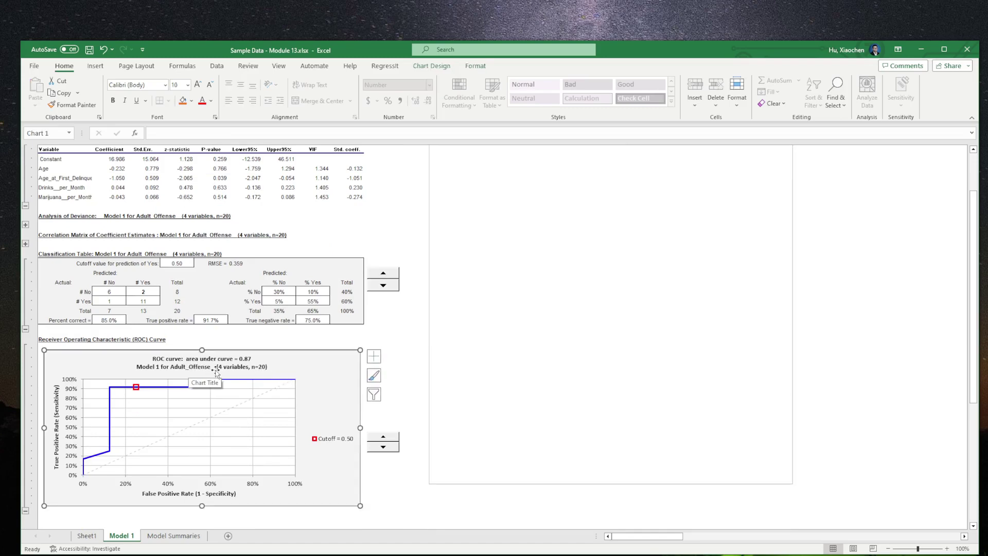
scroll(303, 386, up, 2)
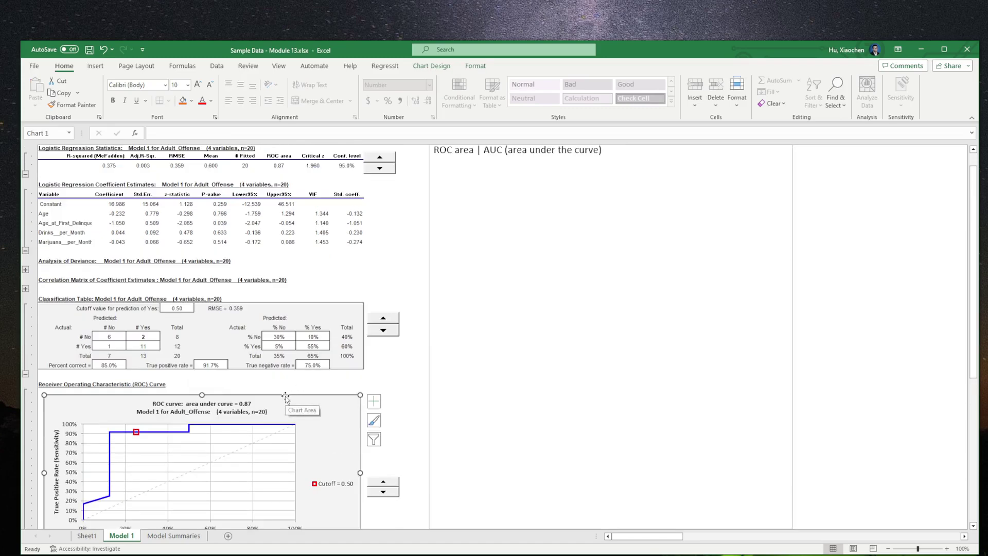
scroll(286, 399, down, 1)
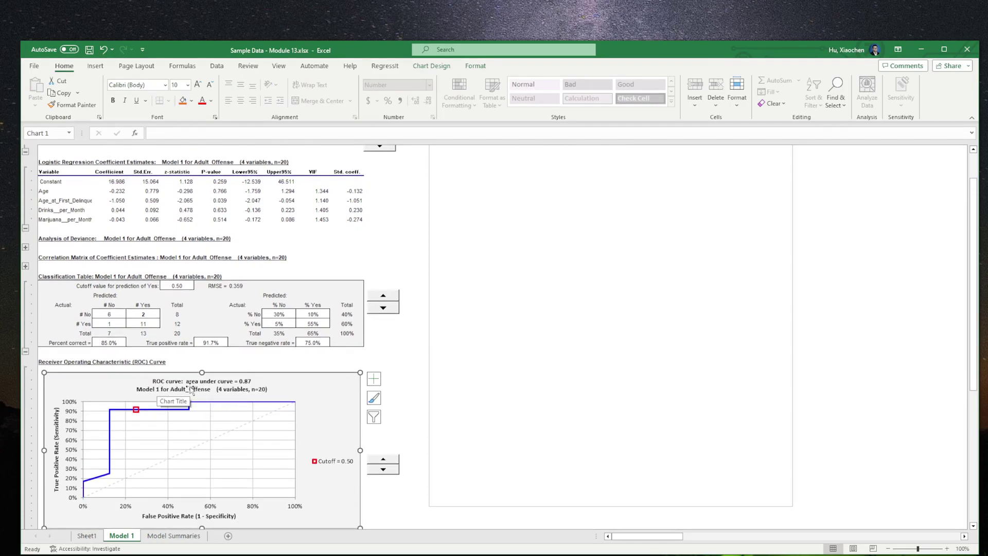
scroll(247, 390, up, 2)
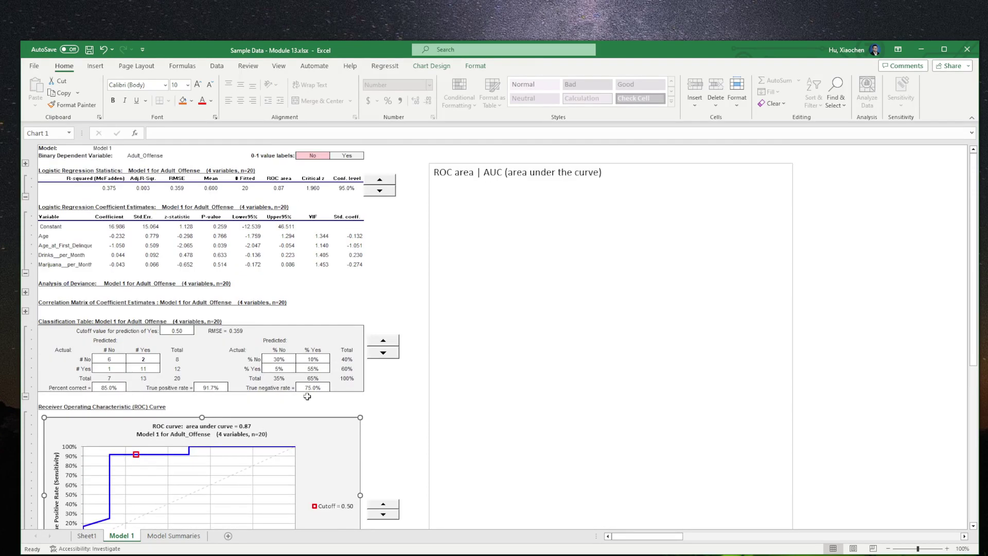
click(282, 192)
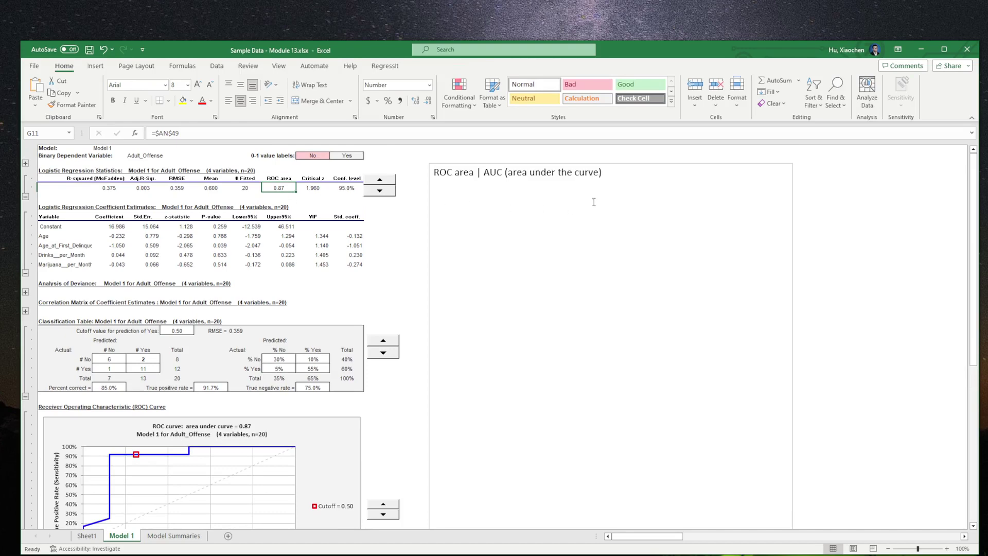
Step: List the AUC rating scale under the heading: 0.9-1.0 excellent, 0.8-0.9 good, 0.7-0.8 fair, <0.7 poor
click(622, 177)
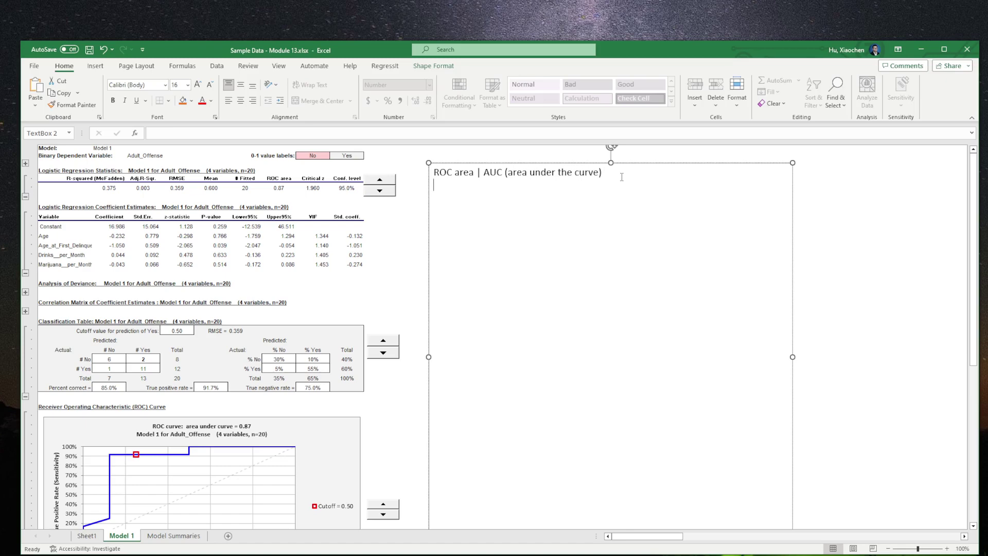
text(0.9)
text(-1.0)
text( excellent )
text(0.)
text(8-)
key(BackSpace)
text(-0.9)
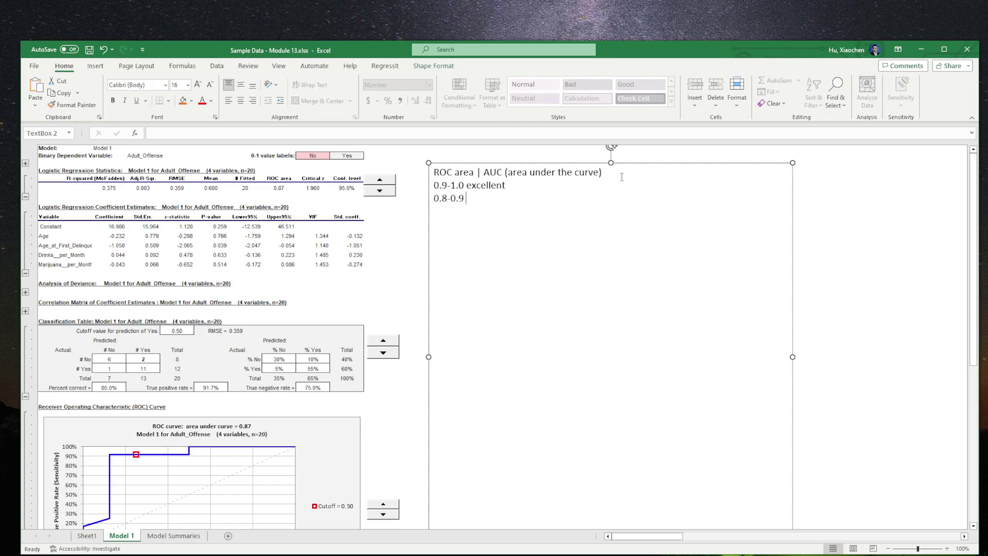
text( good)
key(Return)
text(0.7-0.8 fair)
key(Return)
text(<0.7 poor)
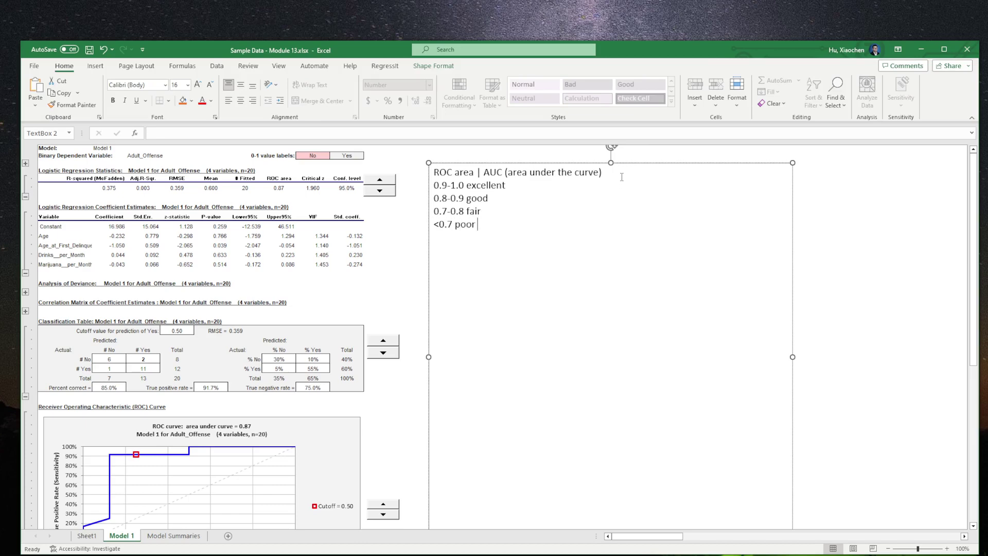
Step: Add 0.87 after the ROC area heading and colour the "0.8-0.9 good" line red
key(Return)
key(Return)
text(0.87)
drag(490, 199, 433, 200)
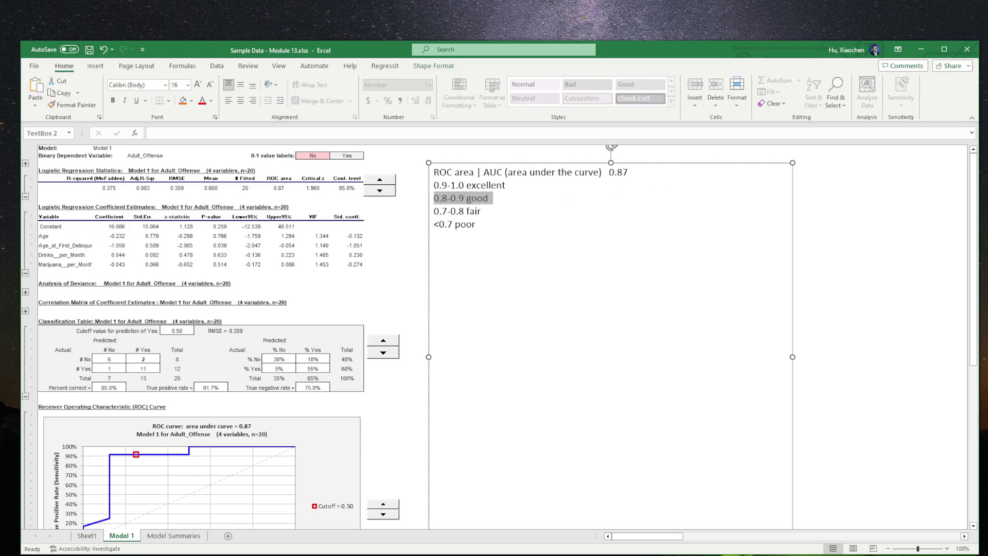
click(203, 101)
click(467, 253)
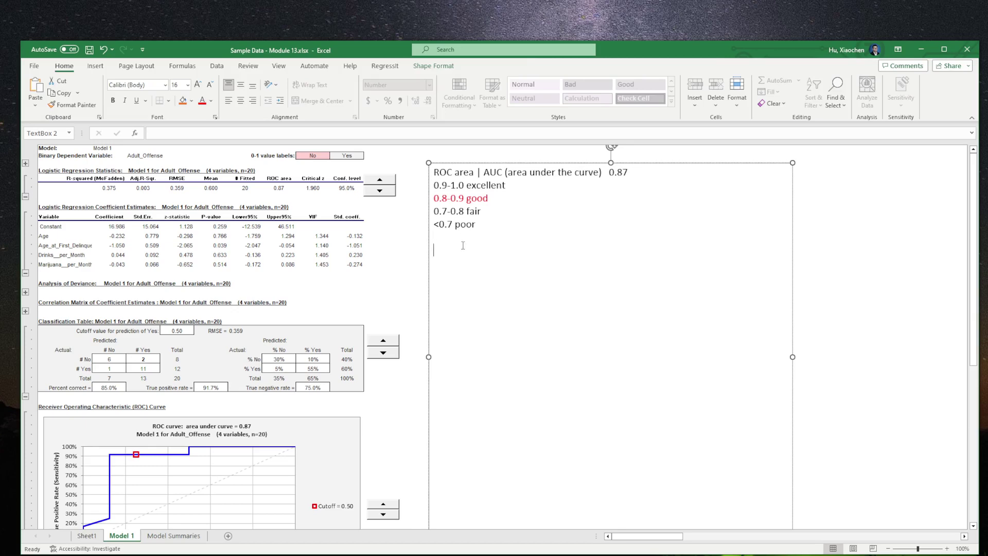
Step: Expand the Analysis of Deviance section and check the regression's ROC area and p-value
click(26, 293)
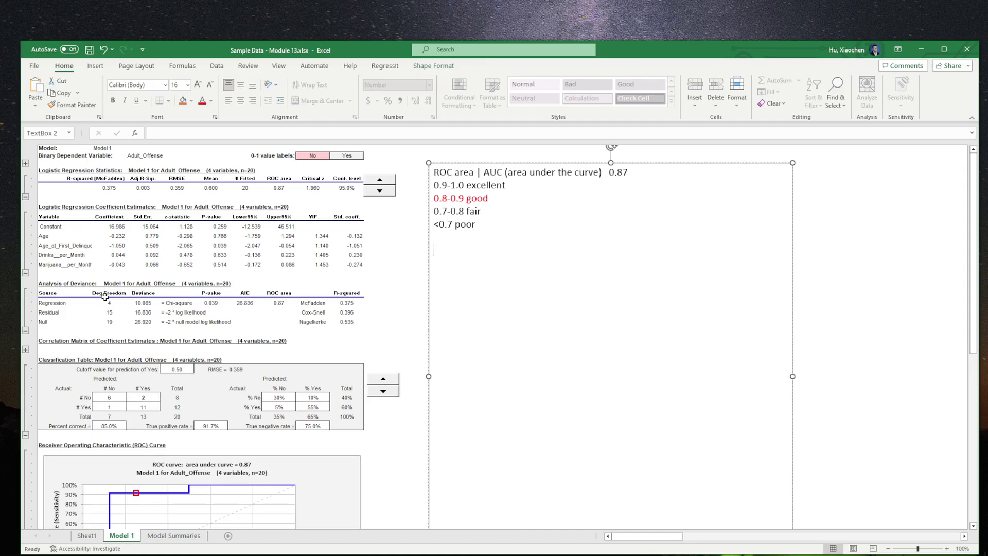
click(275, 304)
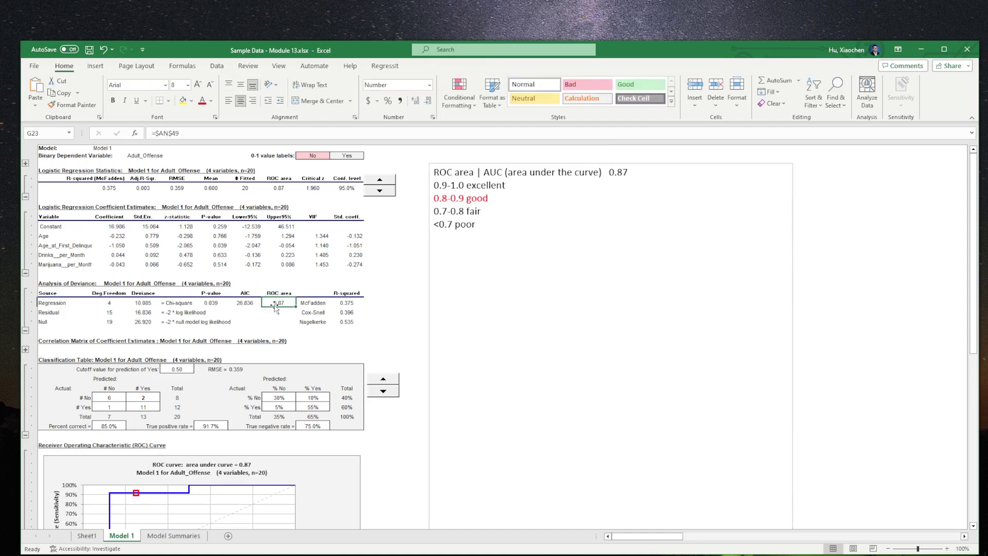
click(221, 306)
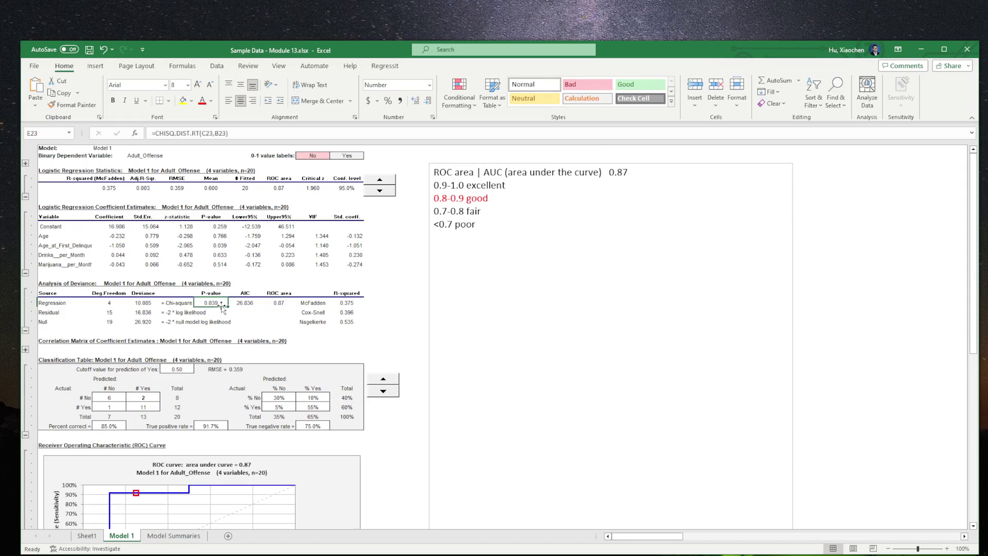
Step: Write an F-test line below the AUC scale: "Model with all indepent variables v. model with no independent variables"
click(478, 239)
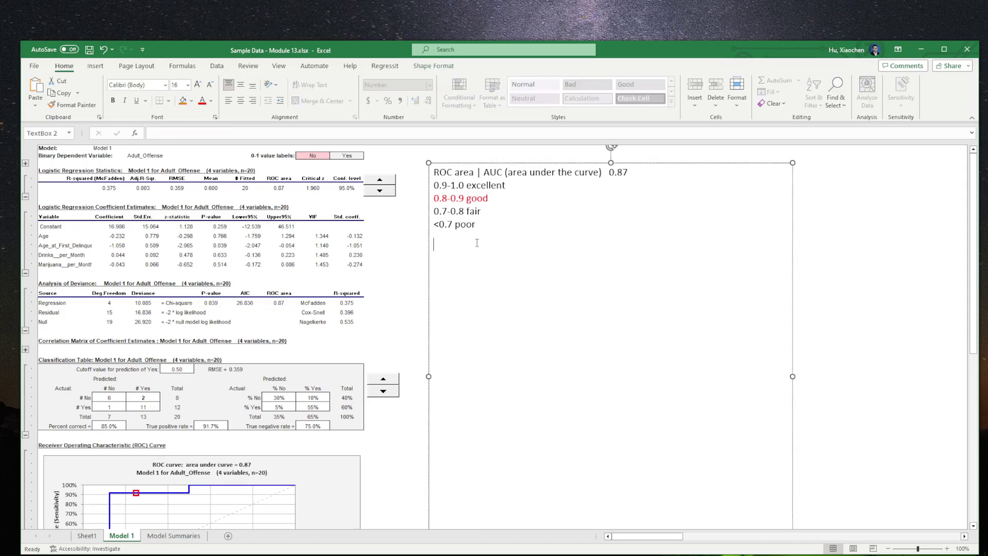
text(F -)
text( -)
key(BackSpace)
key(BackSpace)
text(-test)
text(Model with all indepent variable)
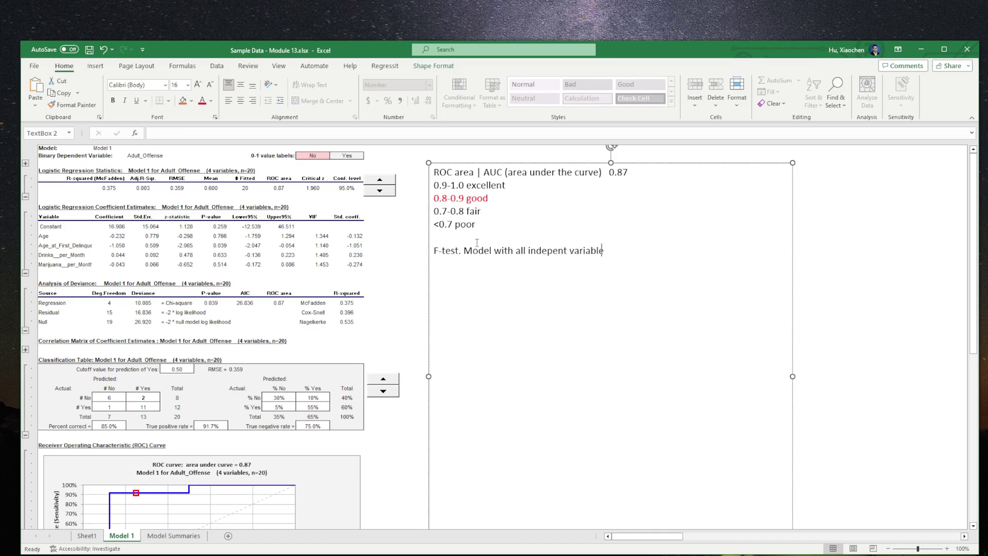
text(s v. model with no indepent)
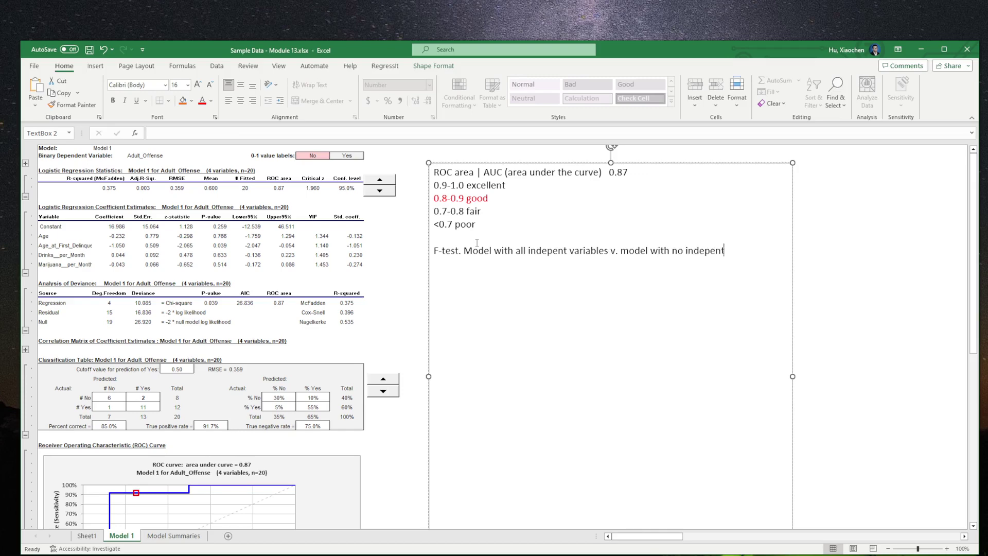
text( variab)
key(BackSpace)
key(BackSpace)
key(BackSpace)
key(BackSpace)
key(BackSpace)
key(BackSpace)
key(BackSpace)
key(BackSpace)
text(dent variables)
Step: Correct the first "indepent" to "independent" and widen the text box so the F-test line fits on one line
click(561, 252)
text(nde)
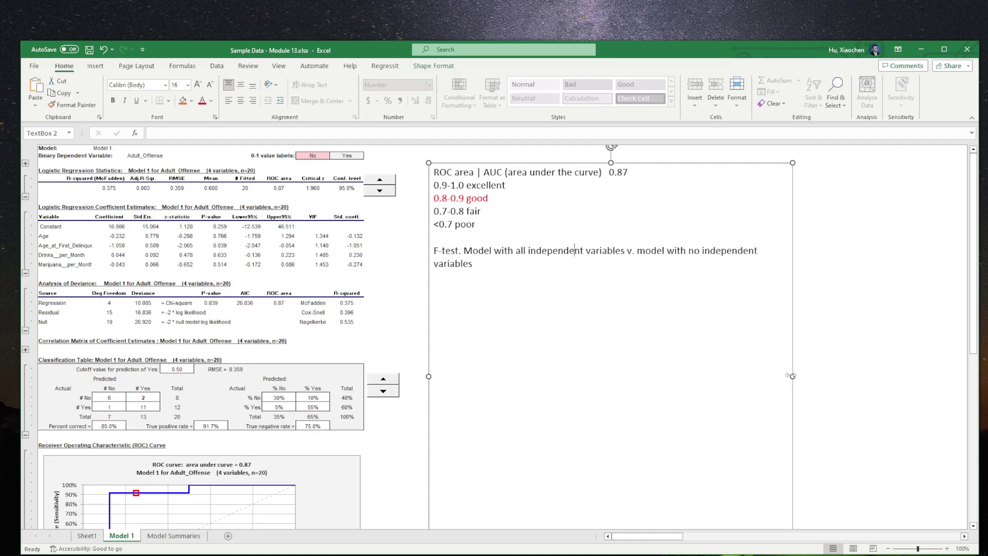
drag(793, 376, 810, 376)
click(581, 277)
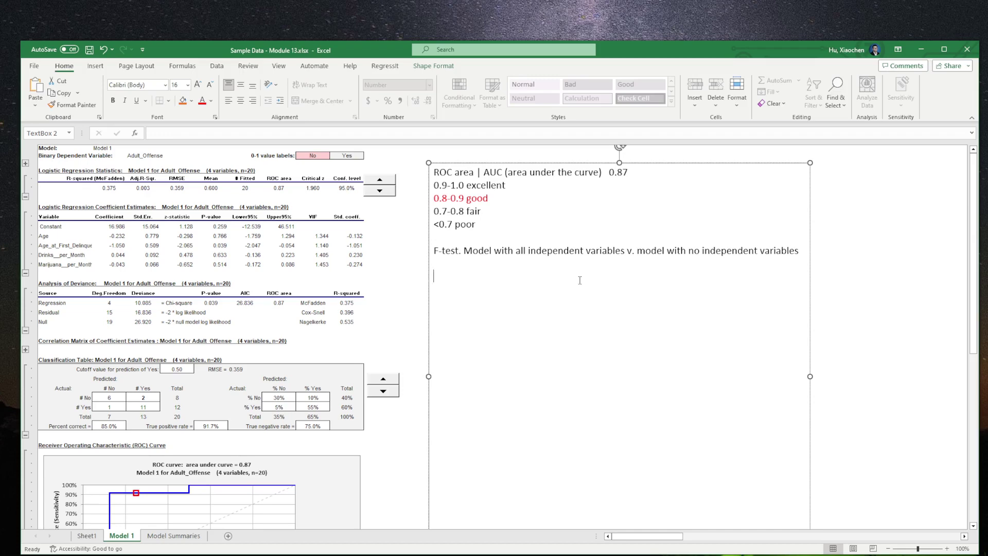
Step: Colour the regression p-value in E23 red and write "0.039 < 0.05." under the F-test line
click(217, 303)
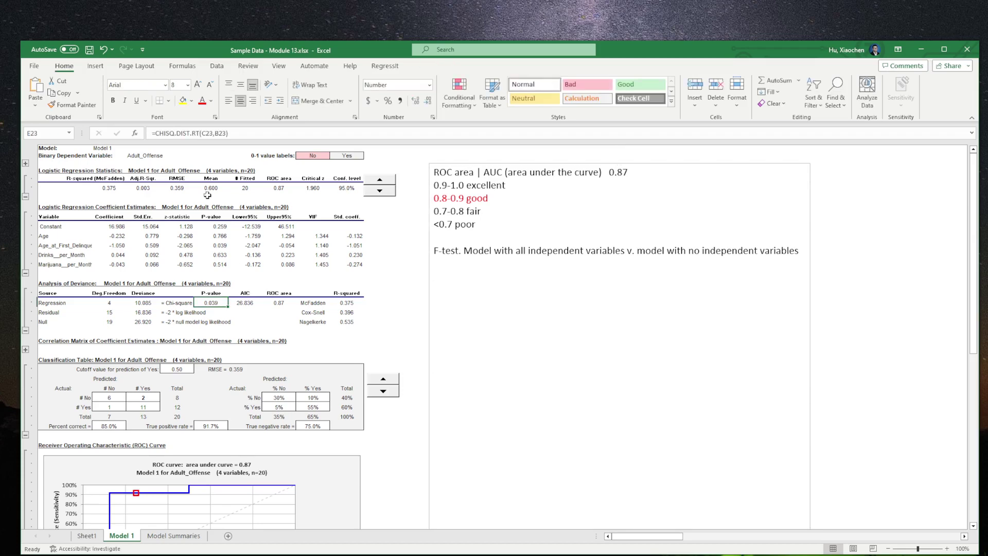
click(478, 264)
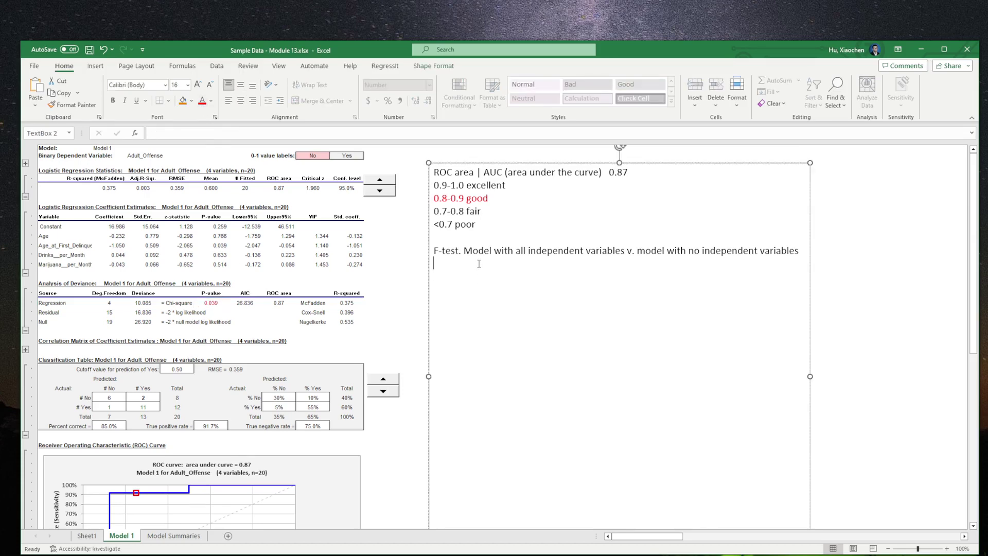
text(0.039 < 0.05.)
drag(464, 251, 799, 251)
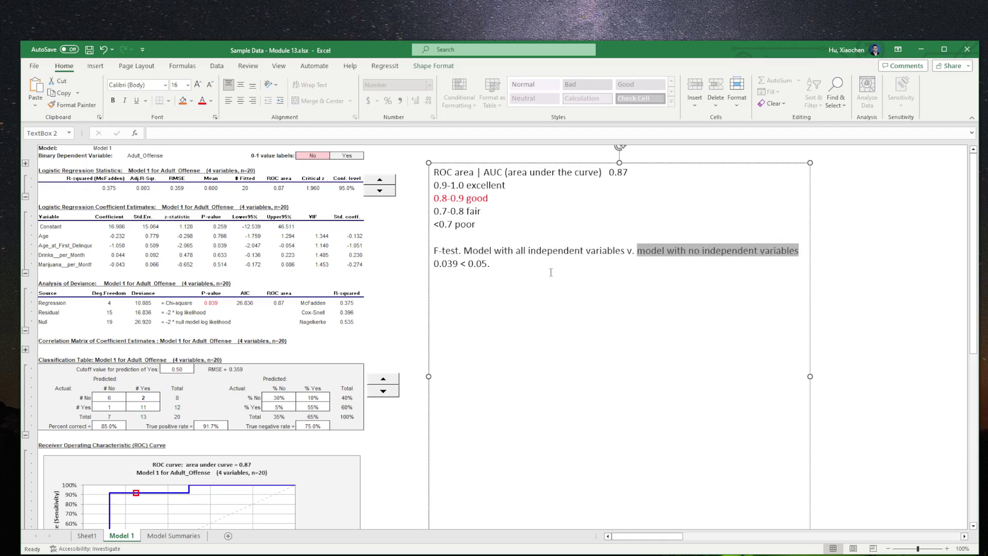
click(526, 283)
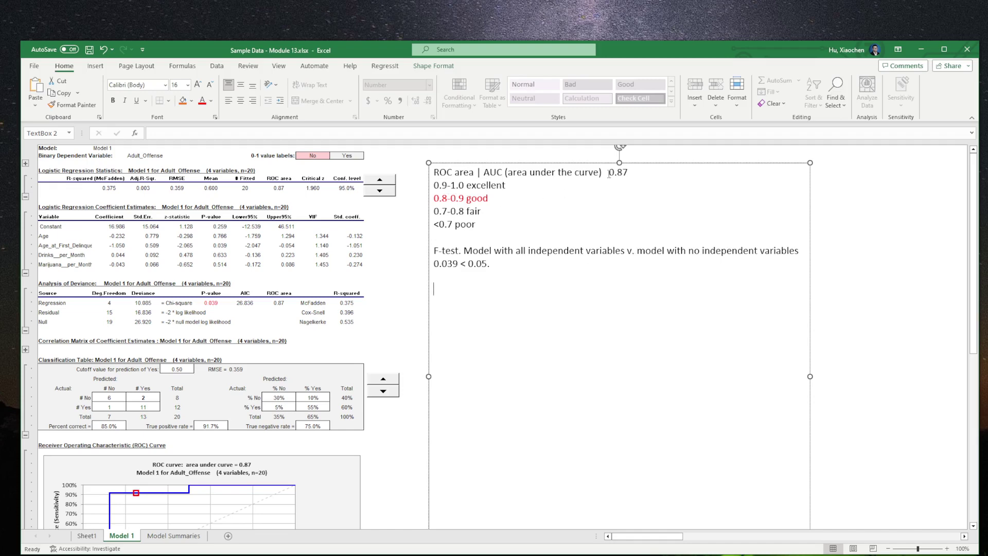
key(Return)
Step: Colour the four independent variable names in the coefficient table red and check the Age coefficient
drag(80, 234, 80, 261)
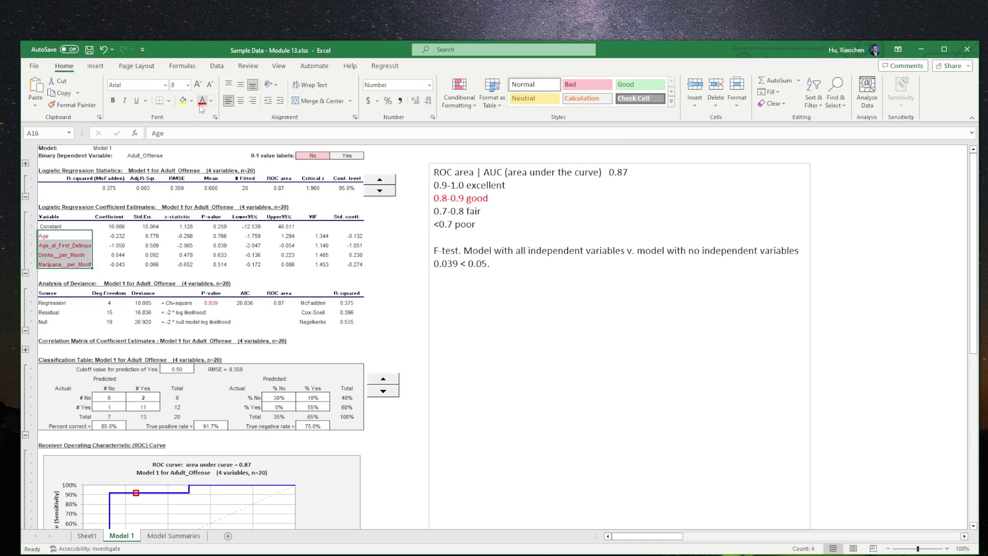
click(127, 237)
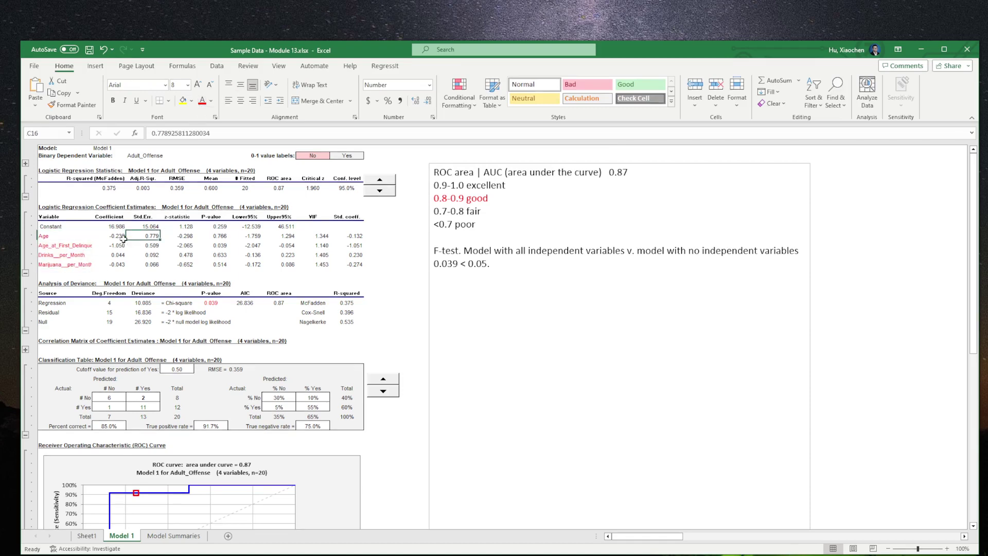
click(113, 239)
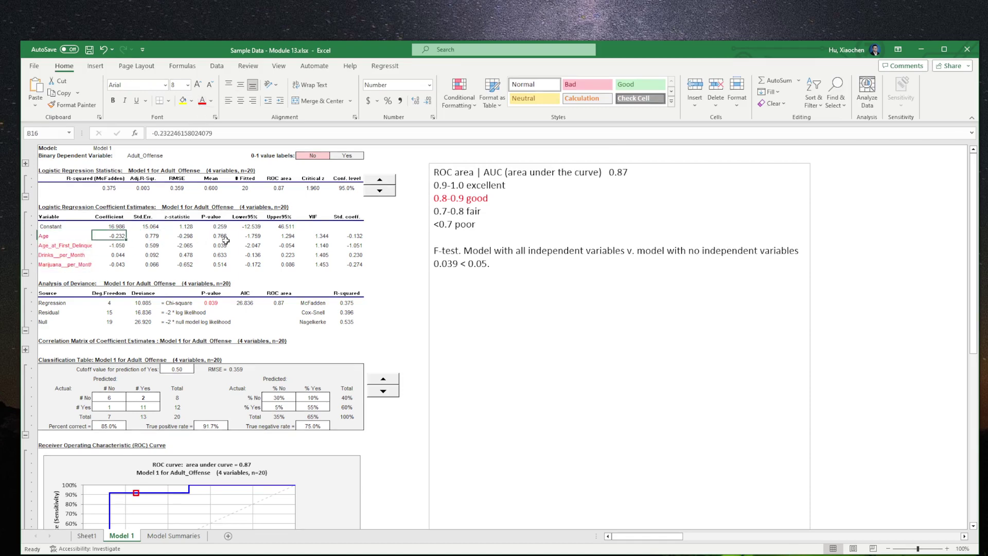
Step: Add the line "Age: -0.232" below the F-test notes, followed by a list marker "1)"
click(479, 284)
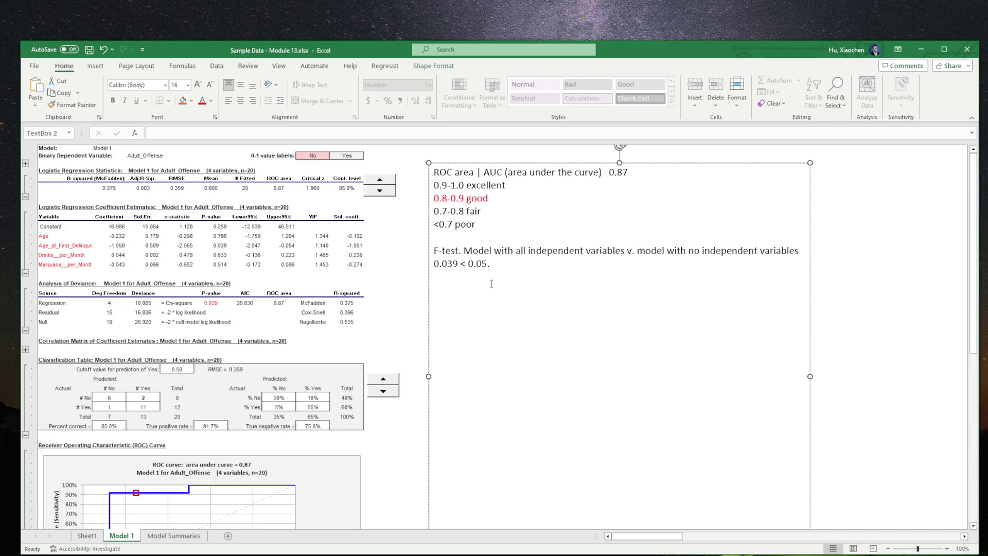
text(Age: -0.232)
key(Return)
text(1))
Step: Enter the label "Odds Ratio" in cell Y21 beside the text box
click(855, 271)
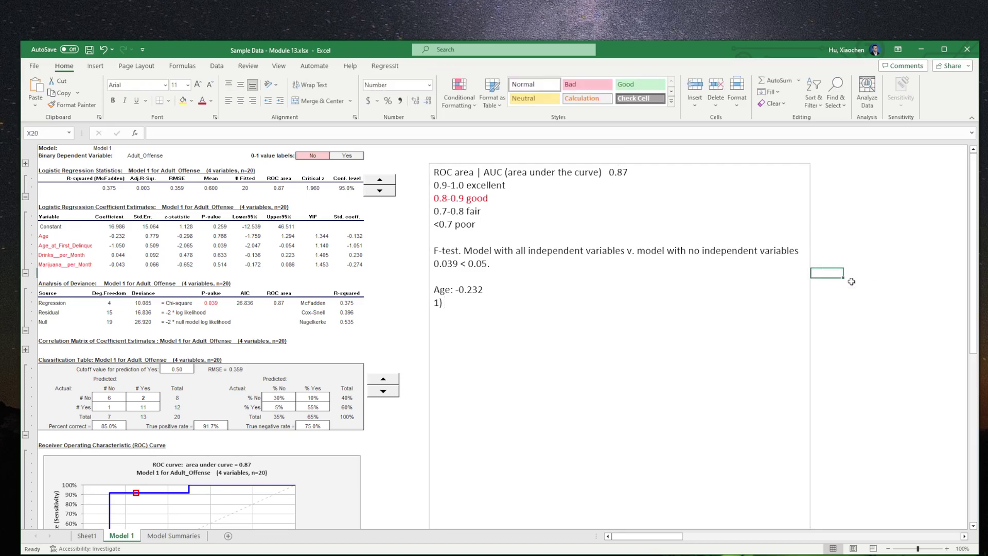
click(859, 286)
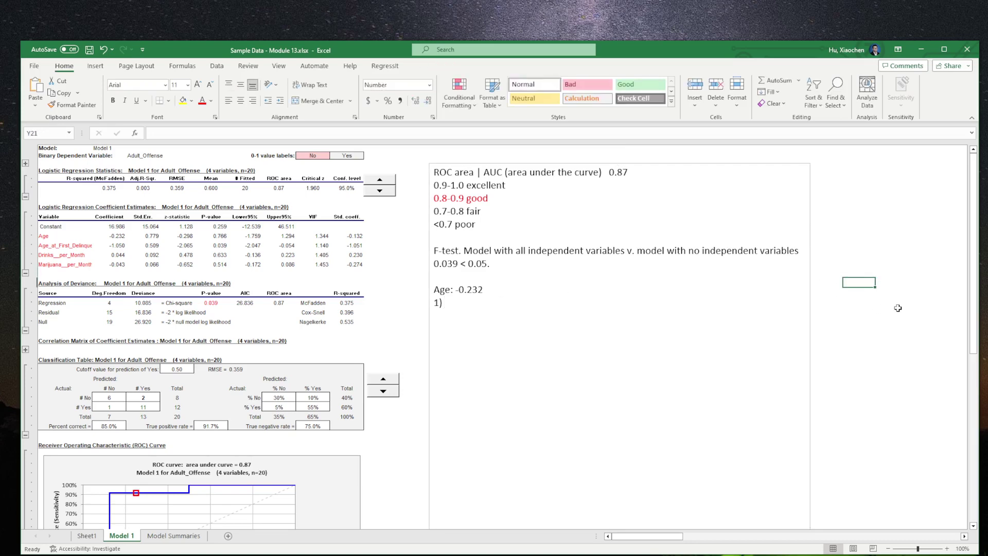
text(Odds Ratio)
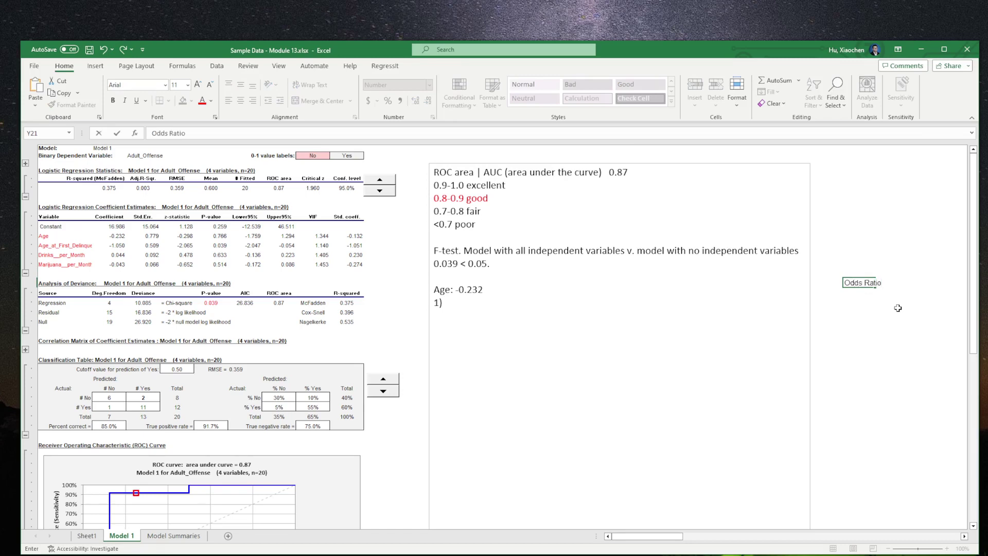
key(Return)
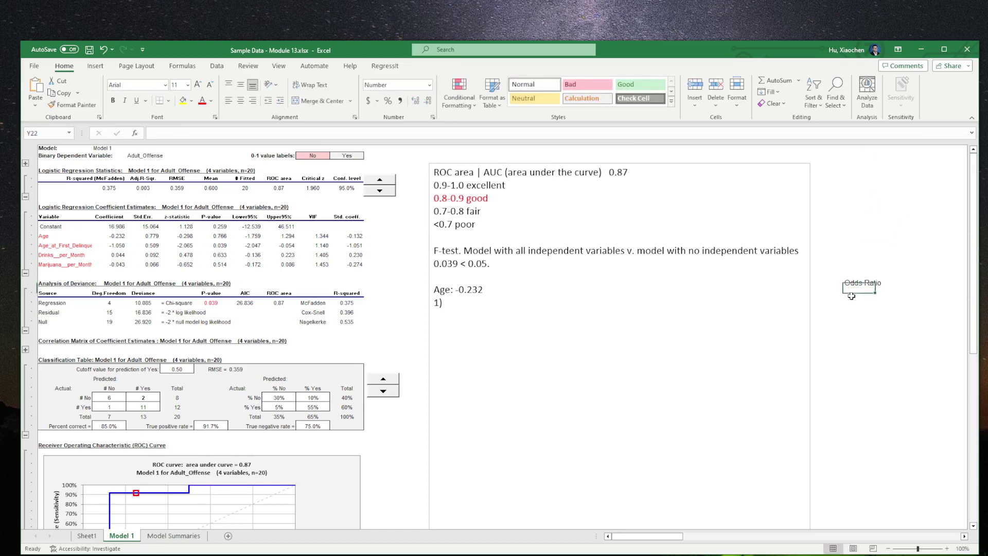
Step: Calculate the odds ratio for Age in cell Y23 using the EXP function with -0.232
click(858, 299)
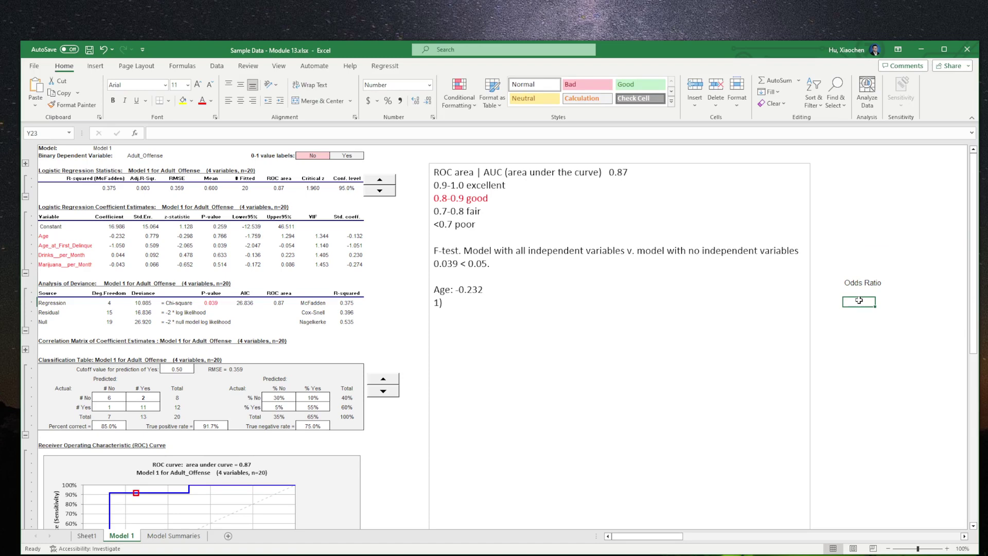
click(190, 71)
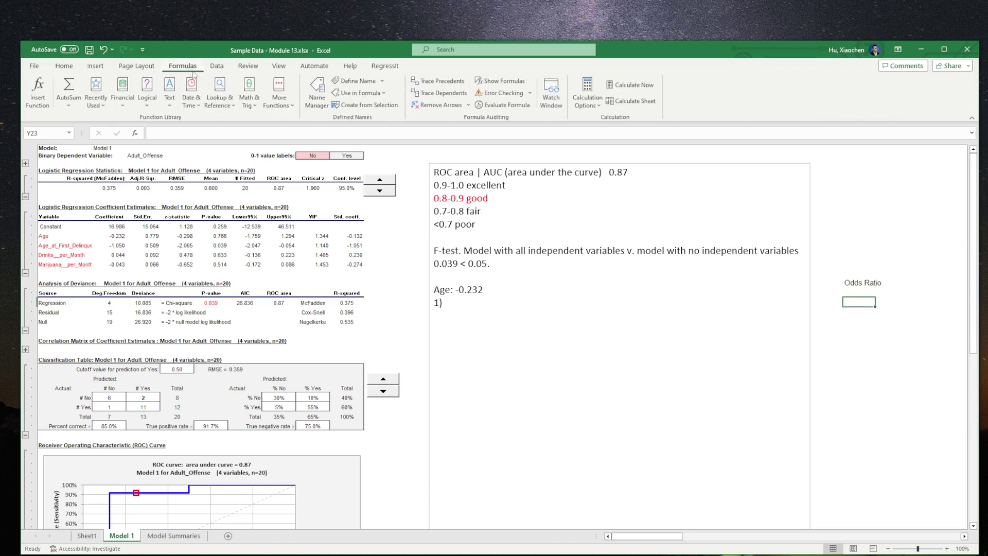
click(249, 93)
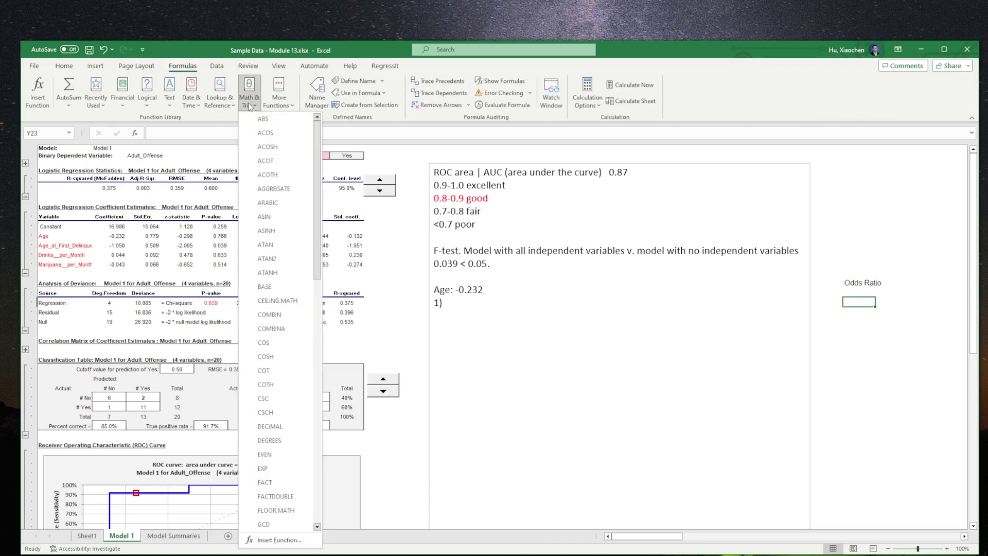
click(263, 468)
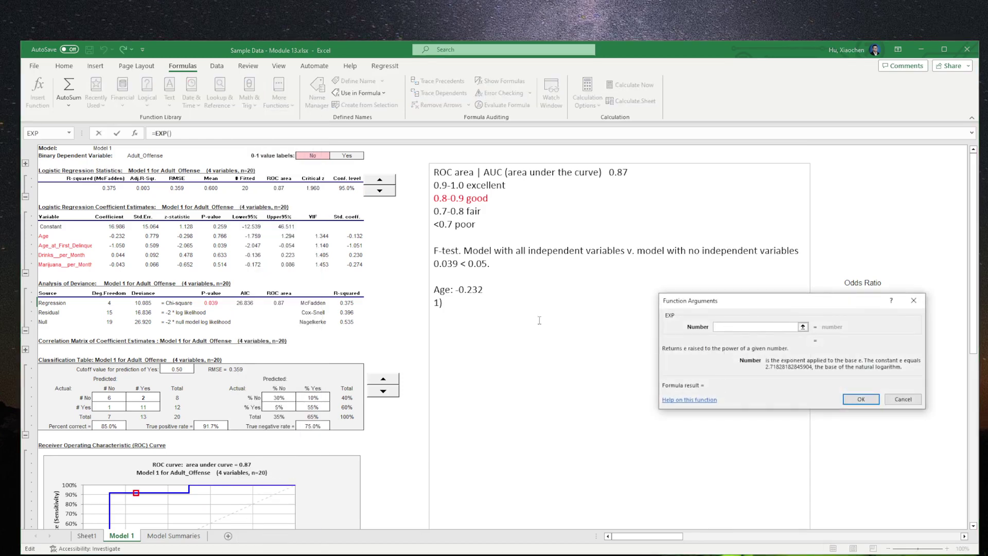
text(-0.232)
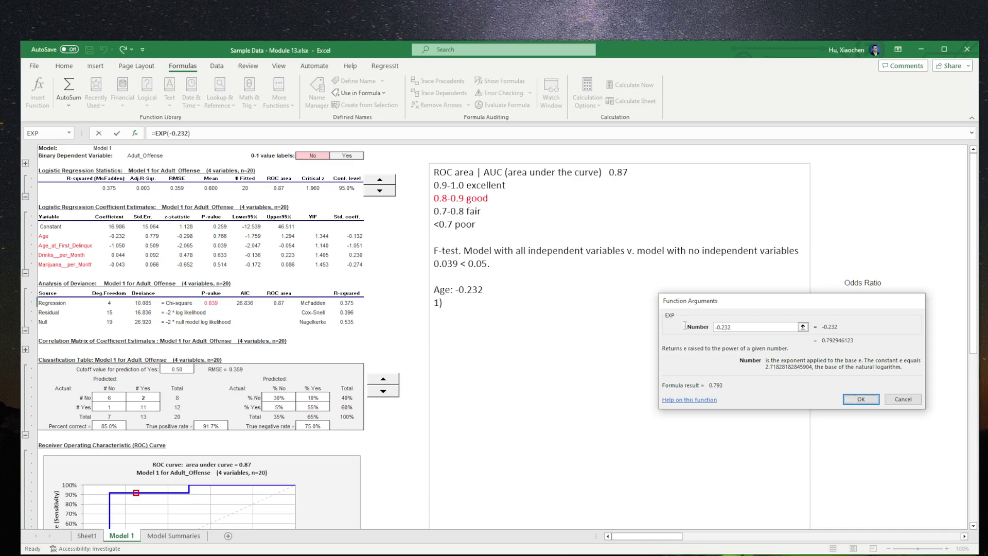
key(Return)
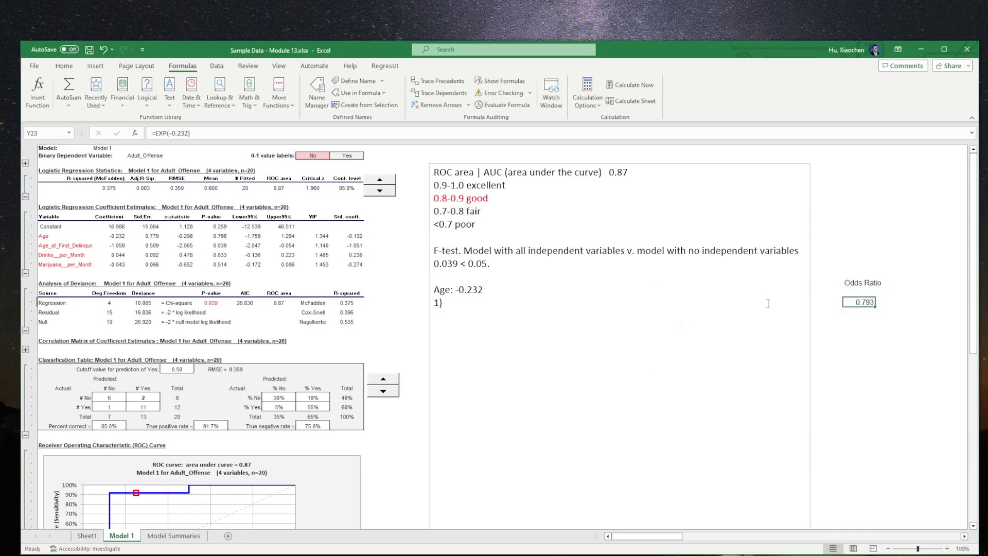
Step: Enter the formula =1-0.793 in cell AA23, leaving one empty cell beside the odds ratio
click(911, 303)
click(902, 303)
click(907, 304)
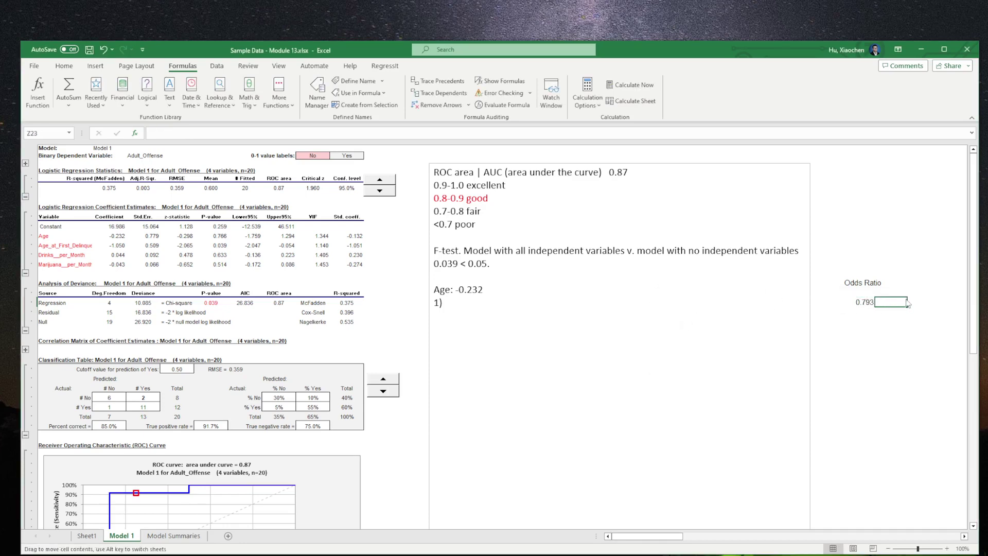
click(915, 302)
text(=)
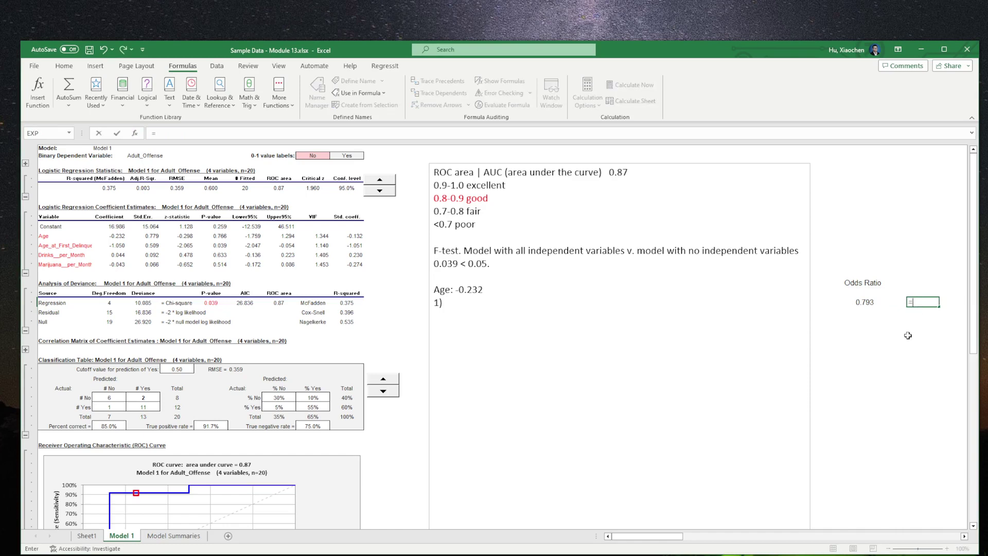
text(1-0.7)
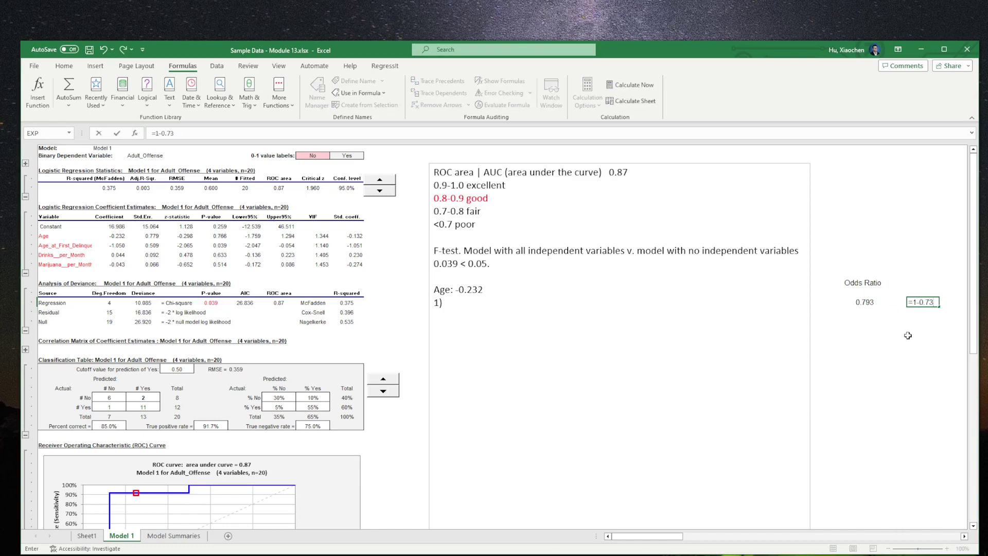
text(9)
key(Return)
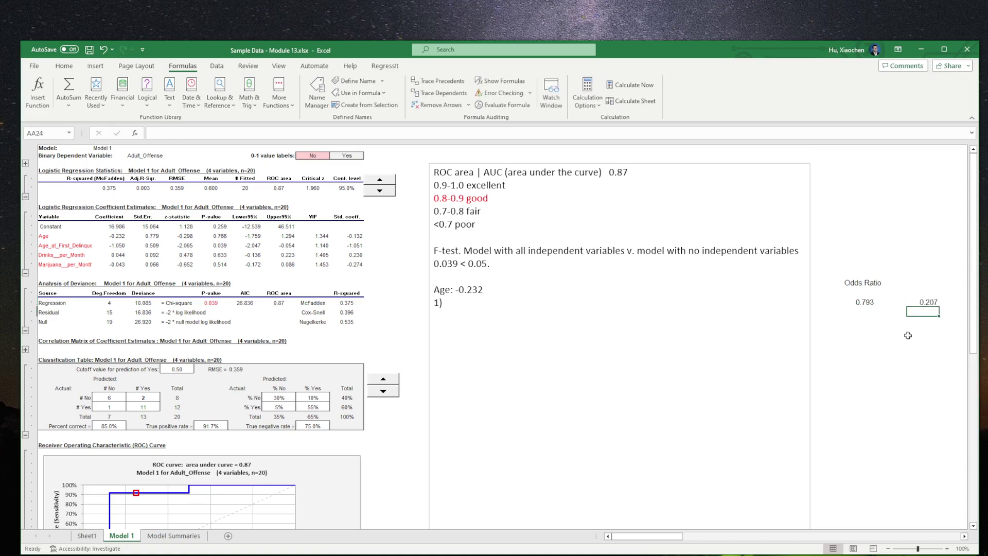
Step: Complete point 1 in the text box with "One unit increase in age multiplies the odds of conduct adult offense by 0.793."
click(553, 325)
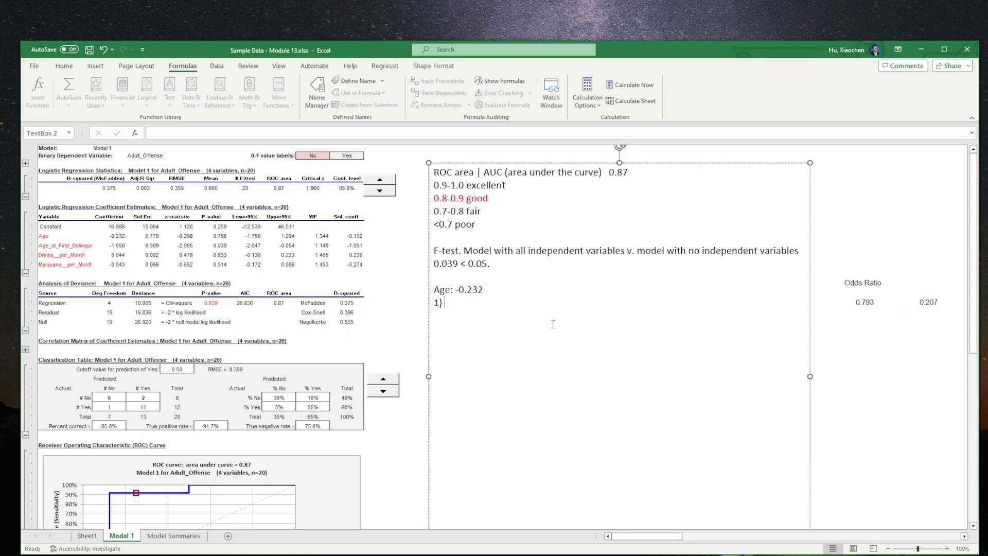
text(One unit increase in a)
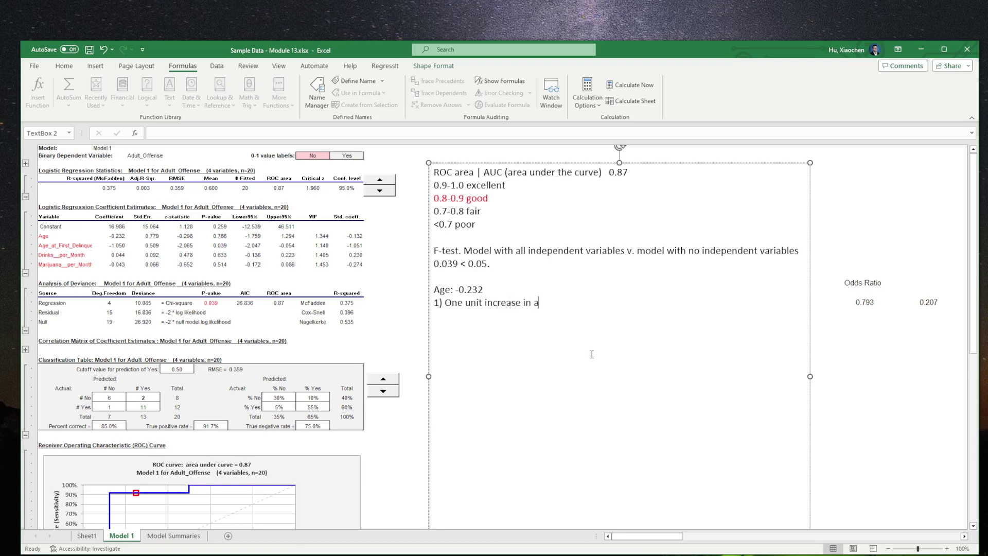
text(ge multiplies the odds of re)
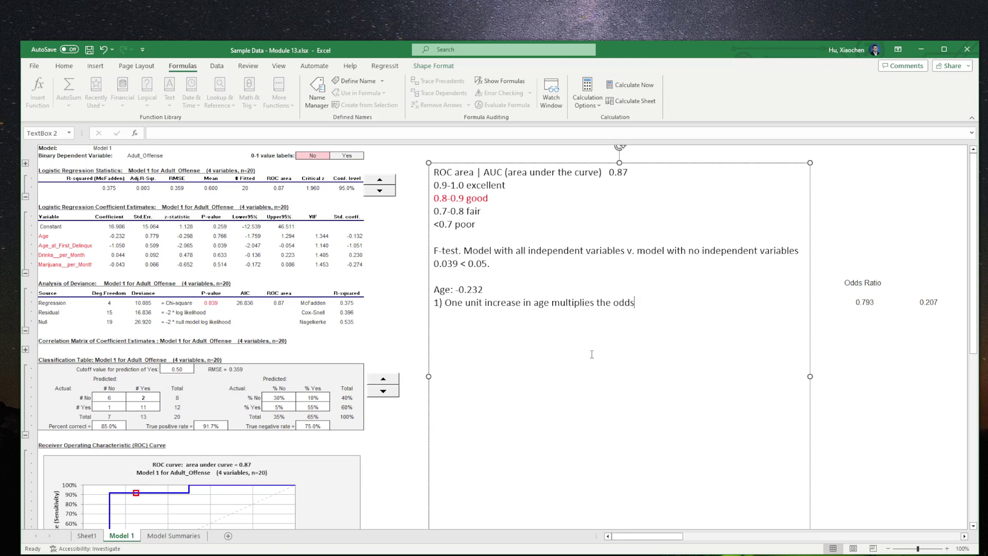
key(BackSpace)
key(BackSpace)
text(conduct adult offense)
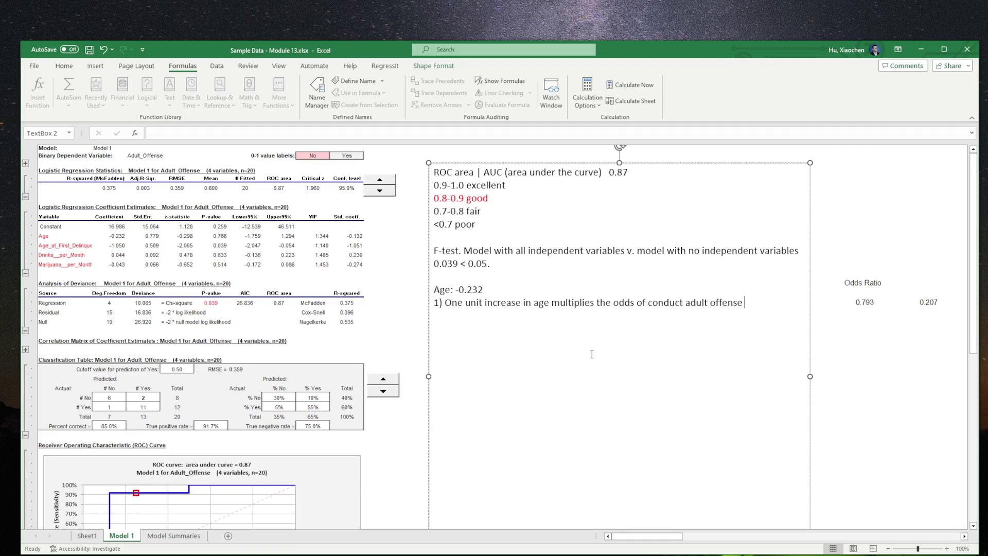
text( by 0.793.)
Step: Add "2) One unit increase in age is associated with a decrease of 21% in the odds of conducting adult offense." and correct "conduct" to "conducting" above
key(Return)
text(2) One unit increase in)
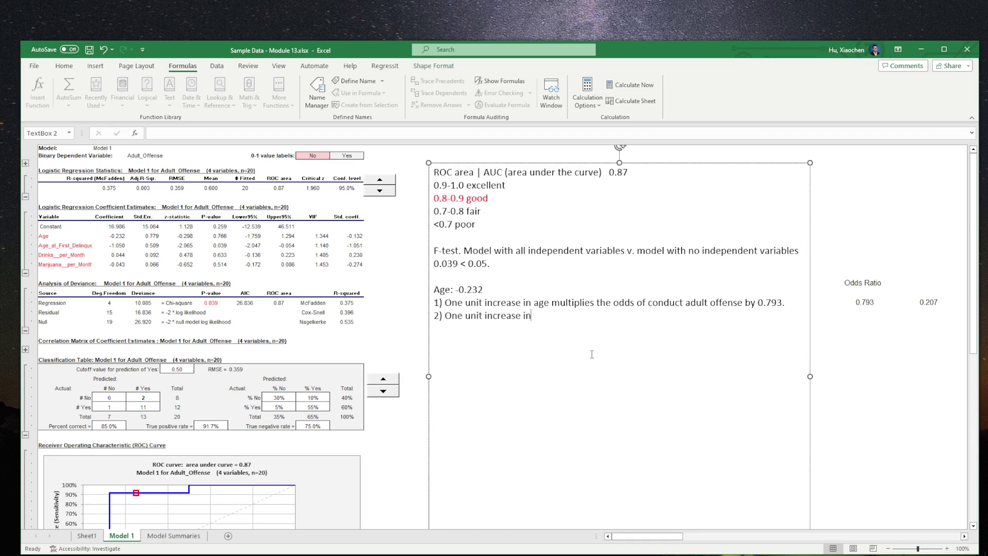
text( age is associated with)
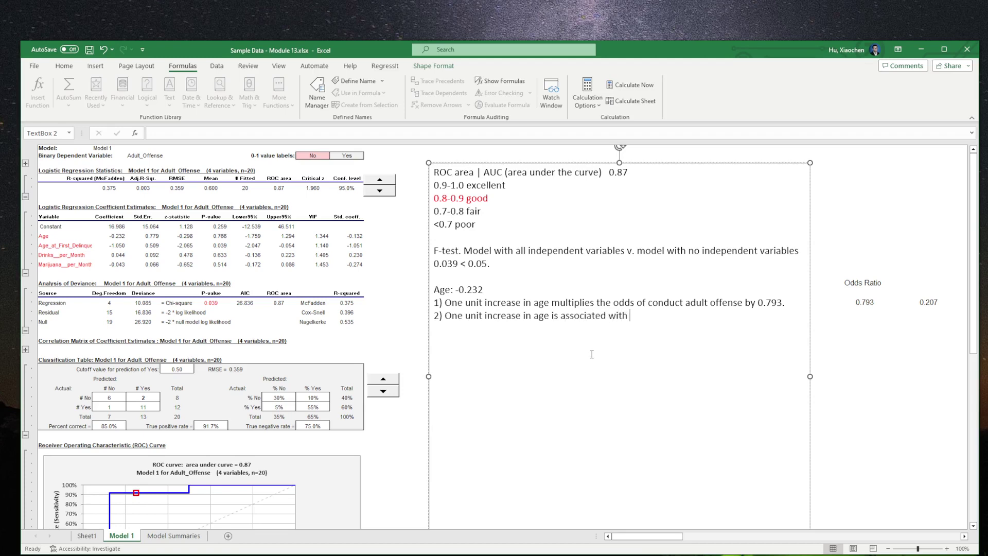
text( a decrease of 21% i)
text(n the odds o)
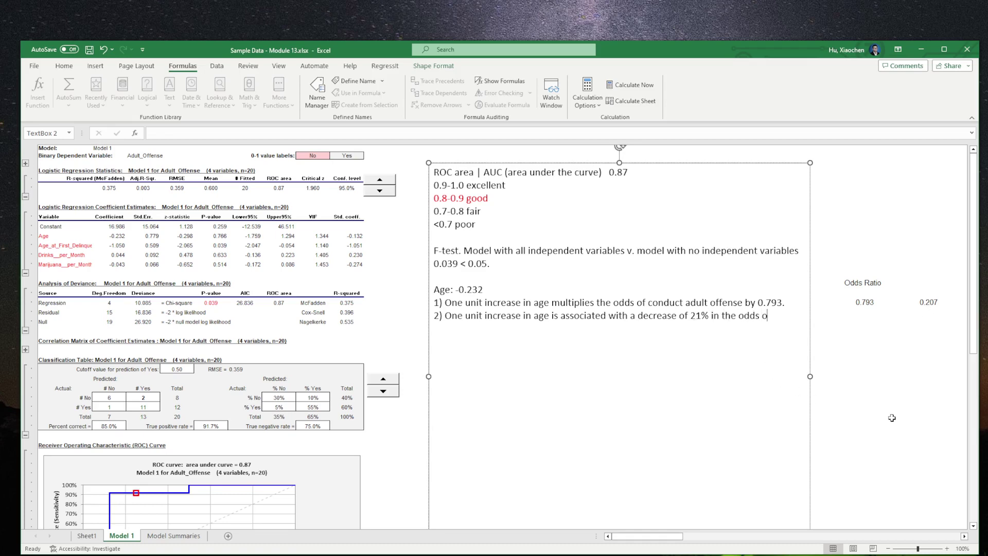
text(f)
text( concucting adult offense.)
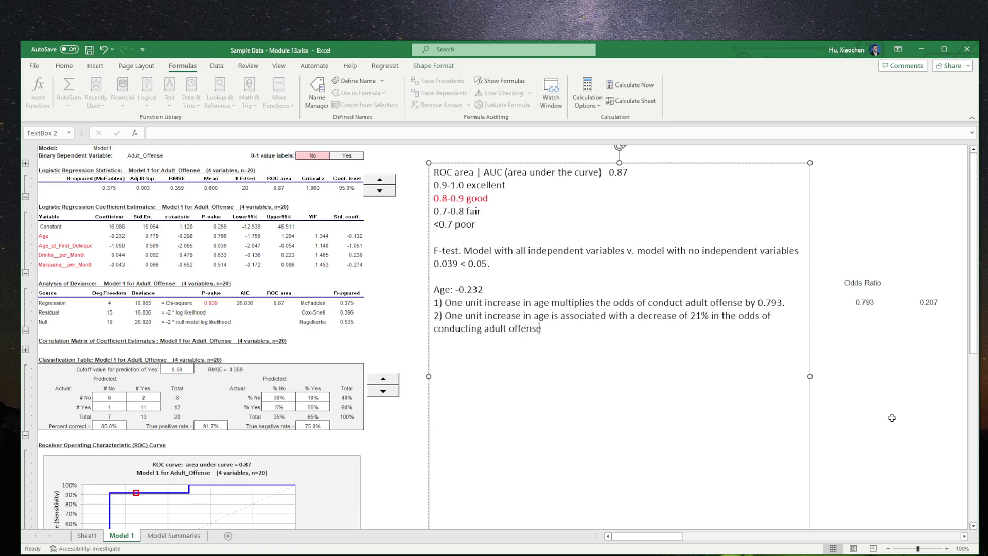
click(686, 302)
text(ing)
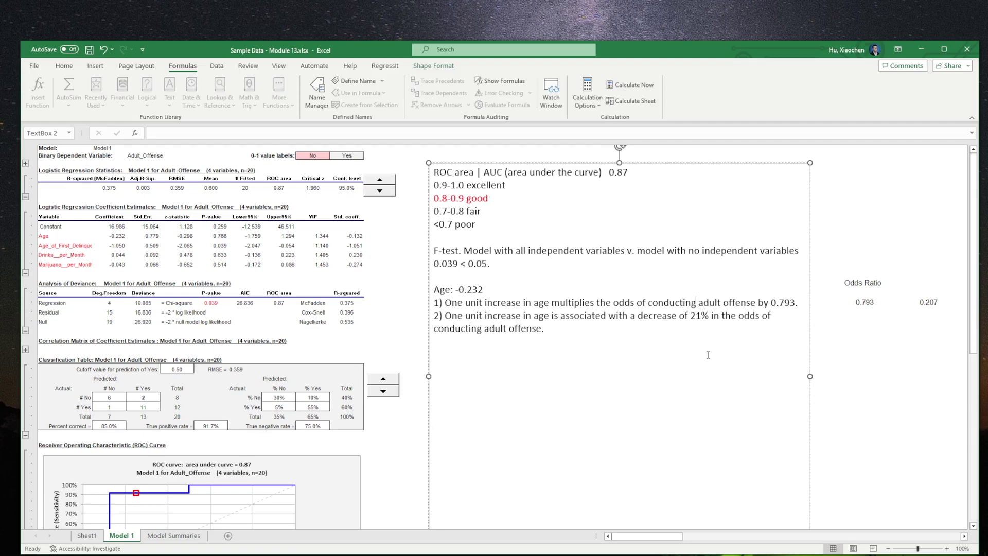
Step: Add the line "3) Age is negatively related to whether a person conducted adult offense." below point 2
key(ctrl+End)
key(Return)
text(3))
text(Age is negativ)
key(BackSpace)
key(BackSpace)
key(BackSpace)
key(BackSpace)
key(BackSpace)
text(ge)
key(BackSpace)
text(atively rlated)
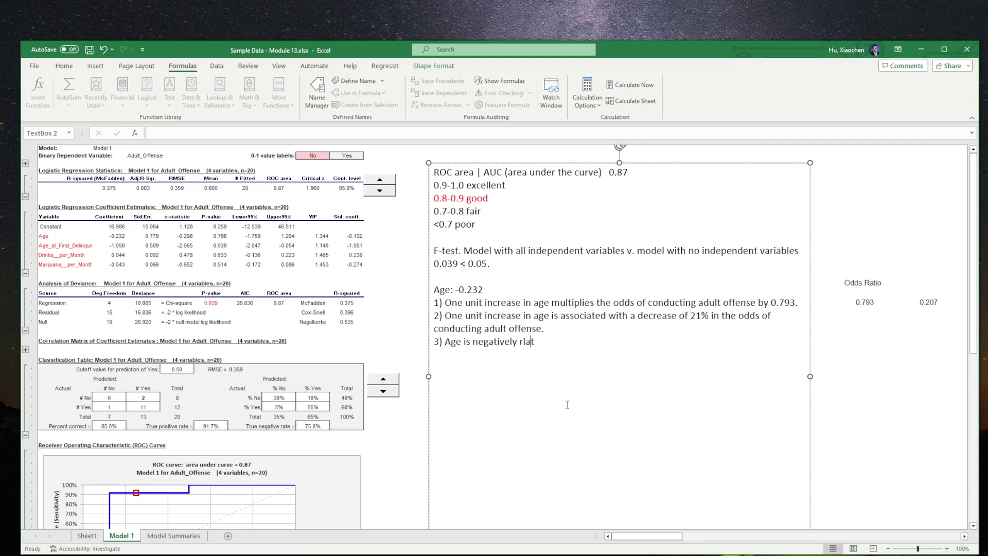
key(BackSpace)
key(BackSpace)
key(BackSpace)
key(BackSpace)
key(BackSpace)
text(elated t)
text(whether a person d)
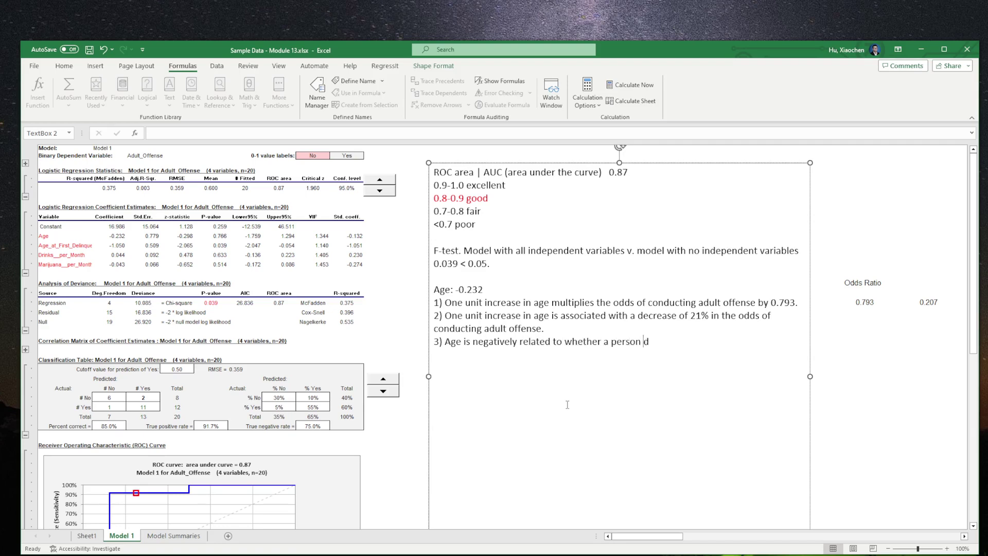
text(oe)
key(BackSpace)
key(BackSpace)
key(BackSpace)
text(conducted adult offer)
key(BackSpace)
text(nse.)
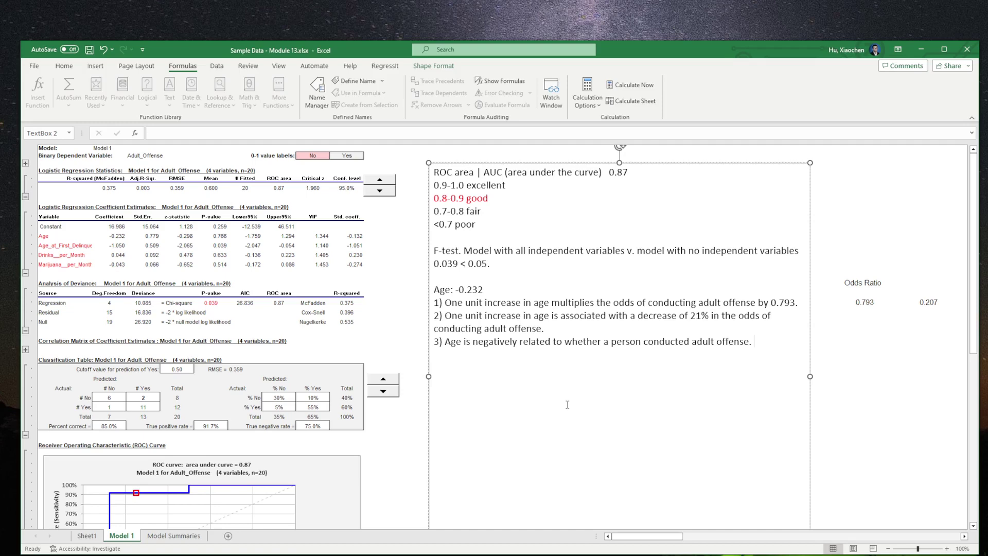
Step: Start a fourth point reading "4) p-value." and colour Age's coefficient and p-value red in the coefficient table
key(Return)
text(4) p-value.)
click(123, 235)
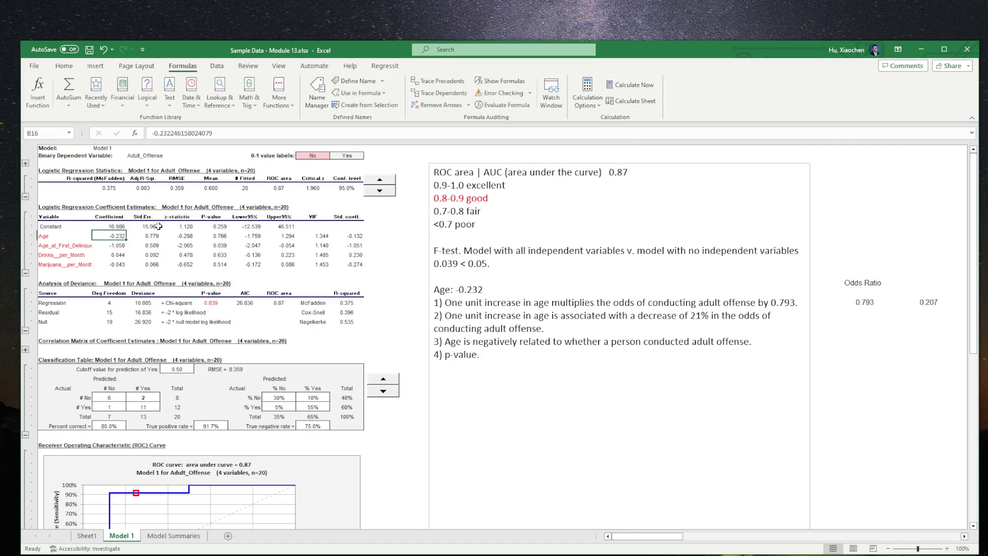
click(64, 66)
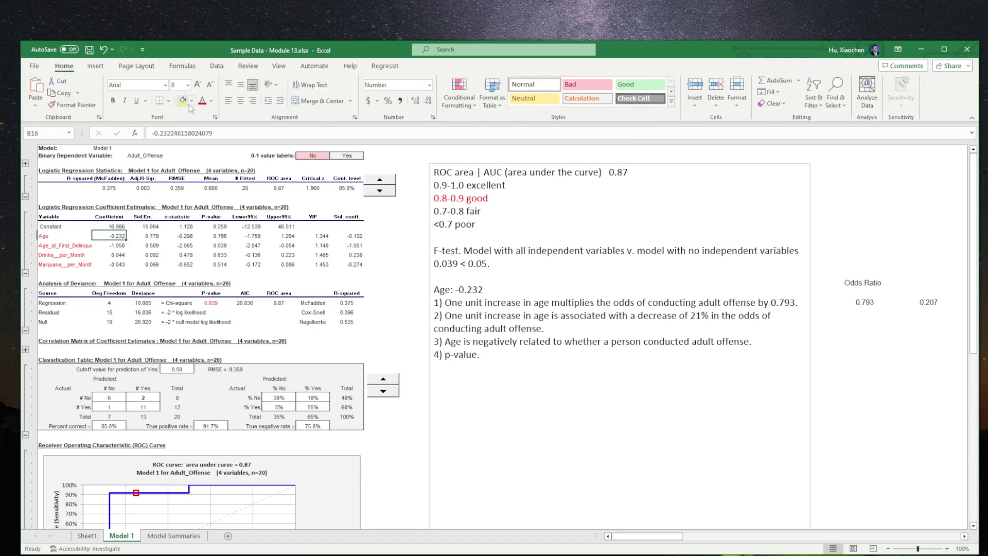
click(231, 237)
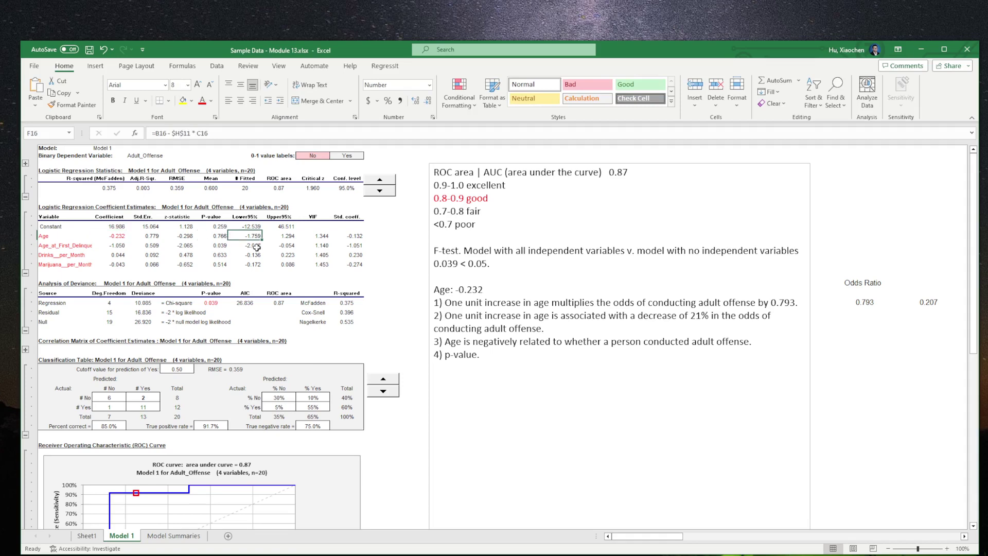
click(216, 238)
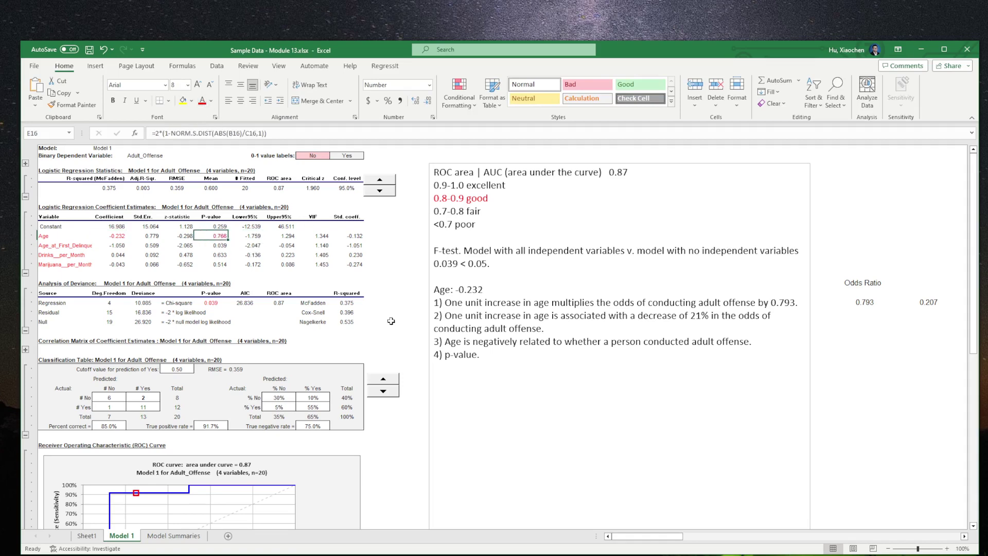
Step: Complete point 4 with "0.766 > 0.05. Age is not a significant preditor/variable/factor in predicting adult offense."
click(506, 357)
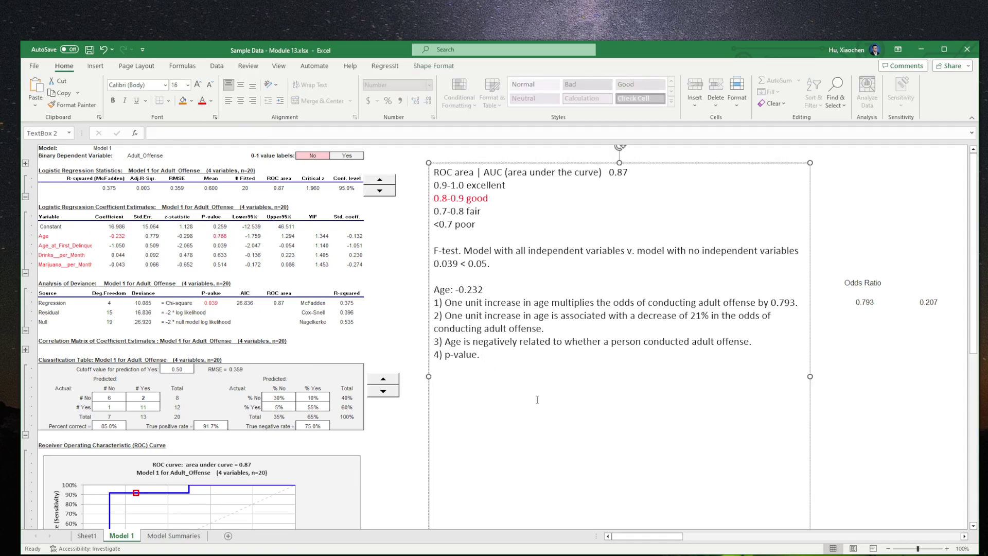
text(0.766 > 0.05.)
text(Age is not a signif)
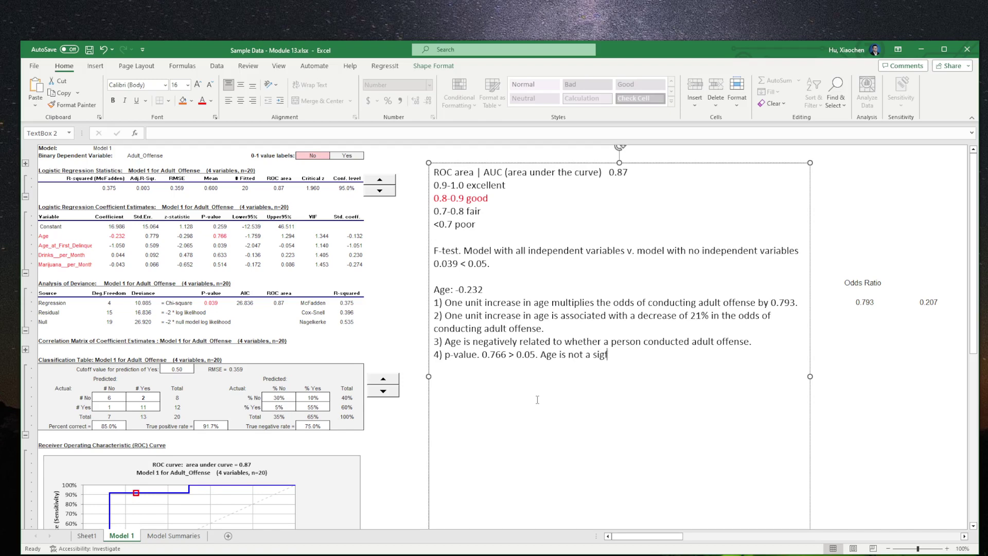
key(BackSpace)
text(nificant preditor/variab)
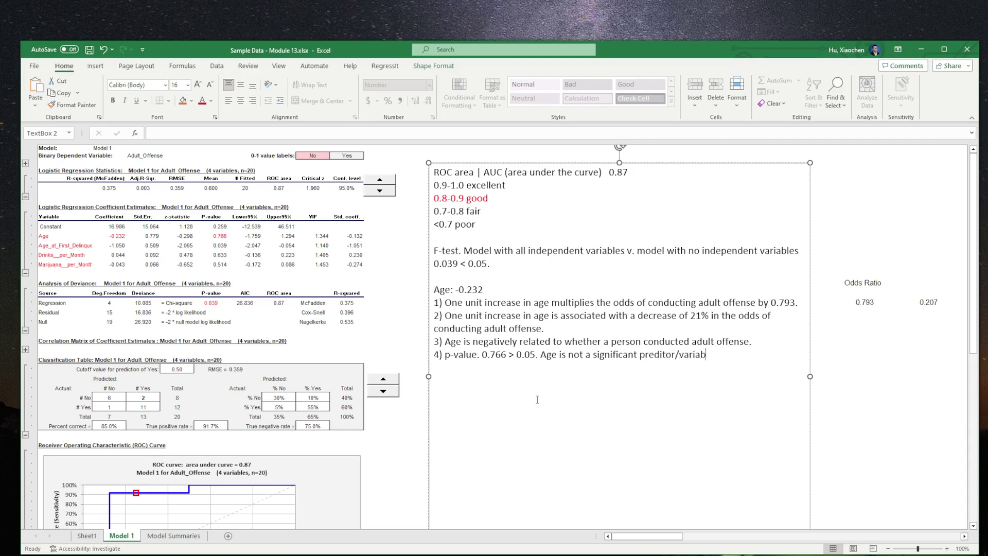
text(le/factor in predicting adult of)
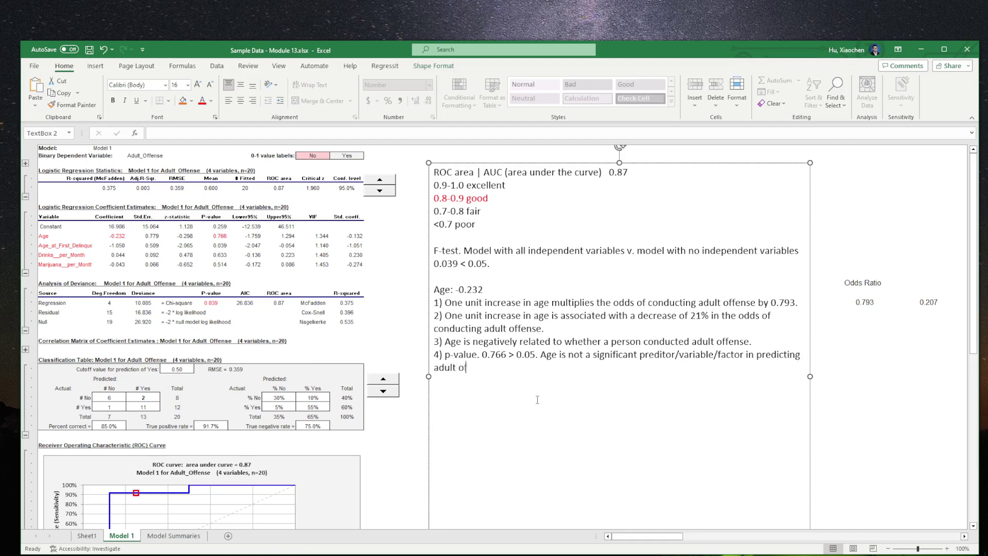
text(fense.)
key(BackSpace)
Step: Add the heading "Age at first delinquent offense:" after a blank line below the Age notes
key(Return)
text(Age)
text( at th)
key(BackSpace)
key(BackSpace)
text(first delin)
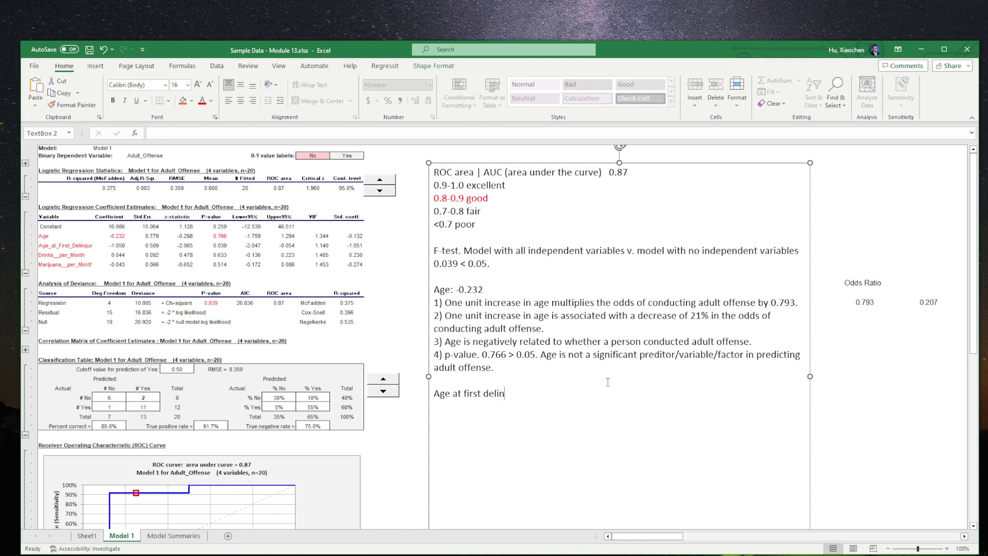
text(quent offense:)
Step: Colour the Age_at_First_Delinquent coefficient red and append -1.050 to the new heading, followed by a list marker "1)"
click(115, 245)
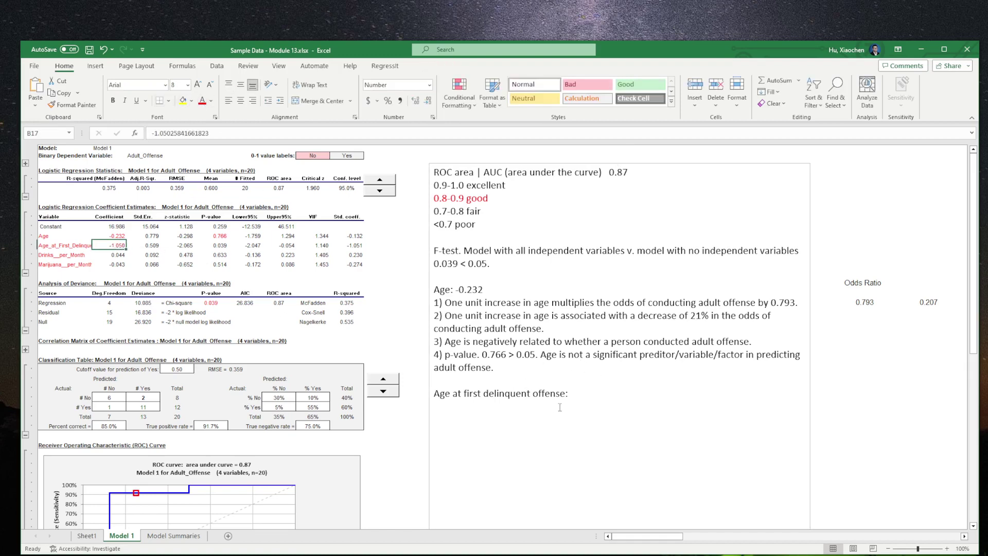
click(611, 392)
text(-)
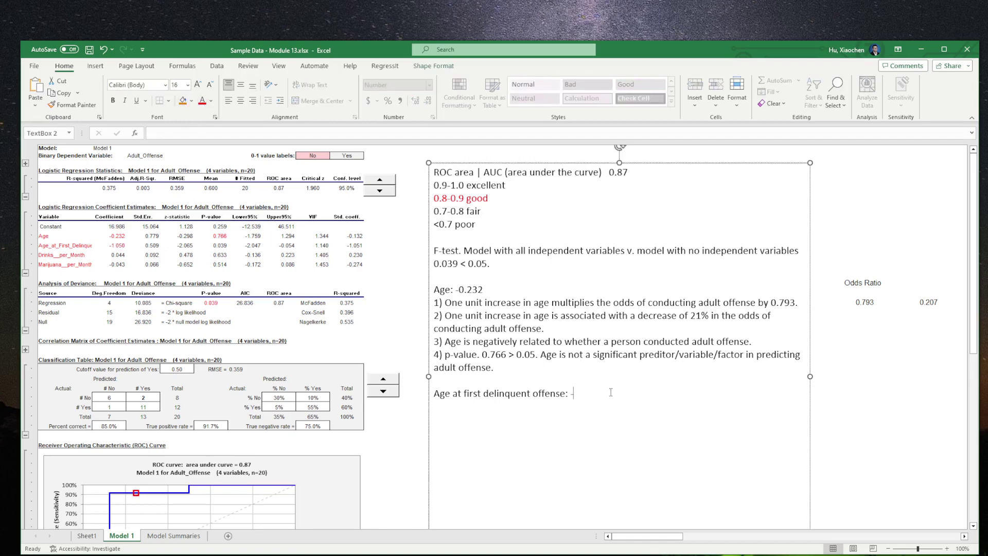
text(1.050 )
text(1))
Step: Compute the odds ratio for age at first delinquent offense in cell Y37 with the EXP function of -1.05
scroll(618, 394, down, 2)
click(868, 357)
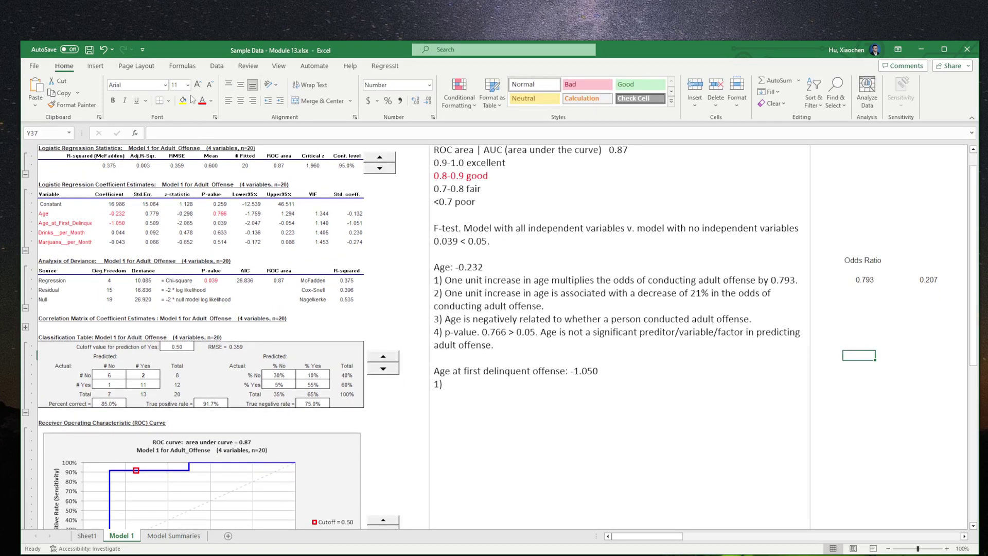
click(181, 67)
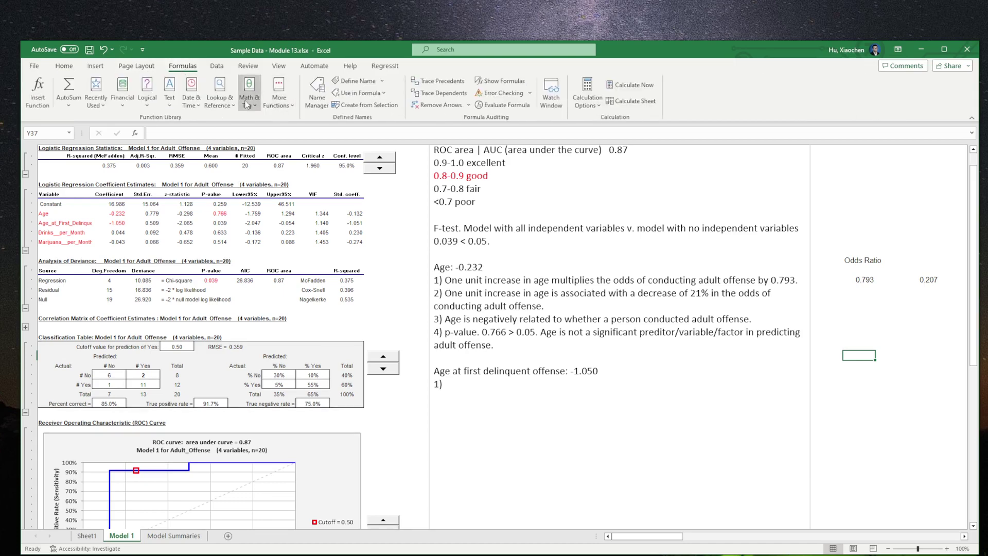
click(248, 92)
click(263, 468)
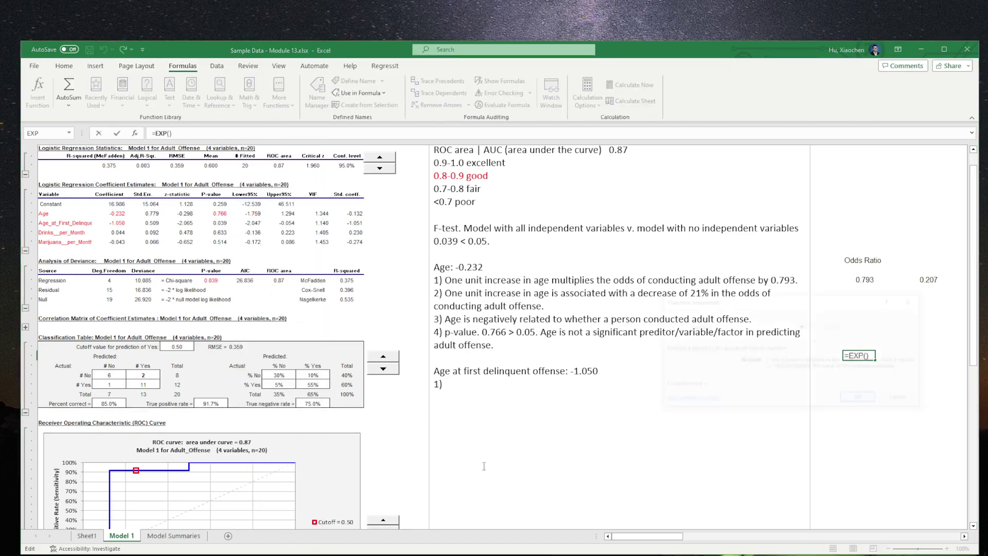
text(-1)
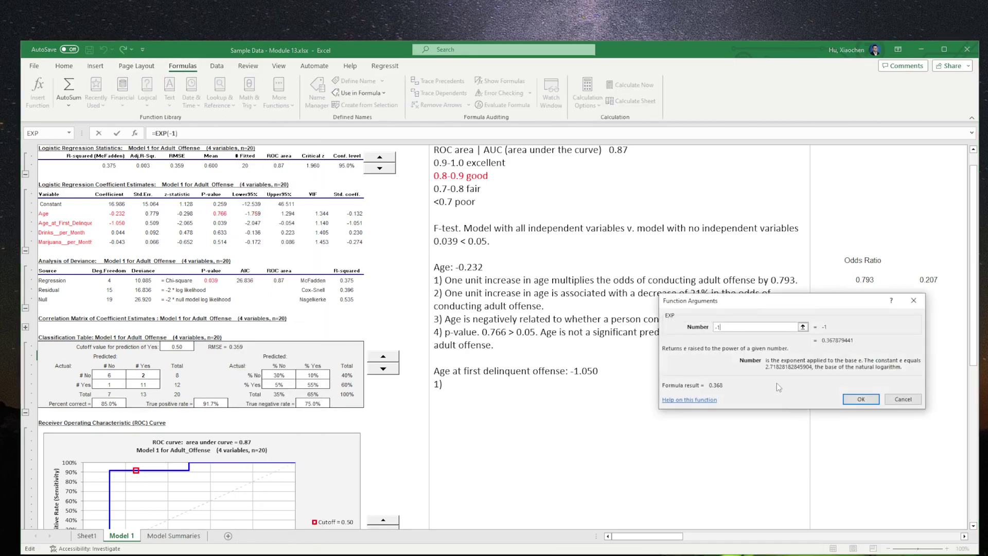
text(.05)
key(Return)
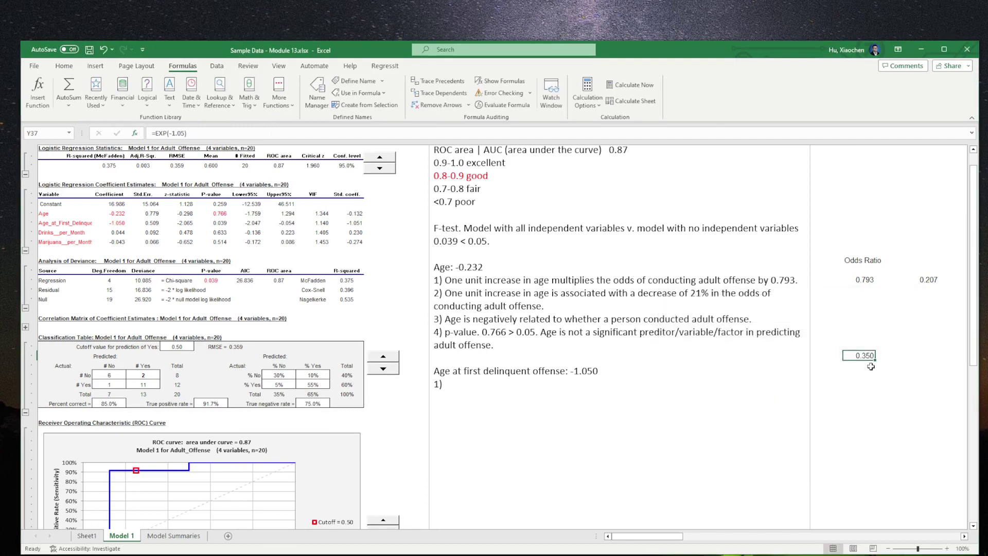
Step: Calculate the percentage decrease for age at first delinquent offense in cell AA37 with =1-0.35
click(917, 354)
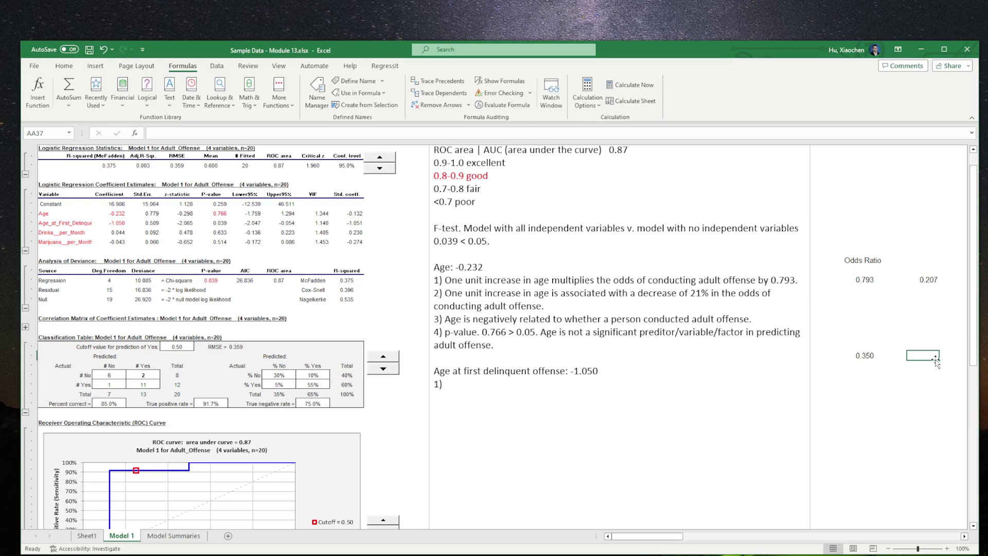
text(=1)
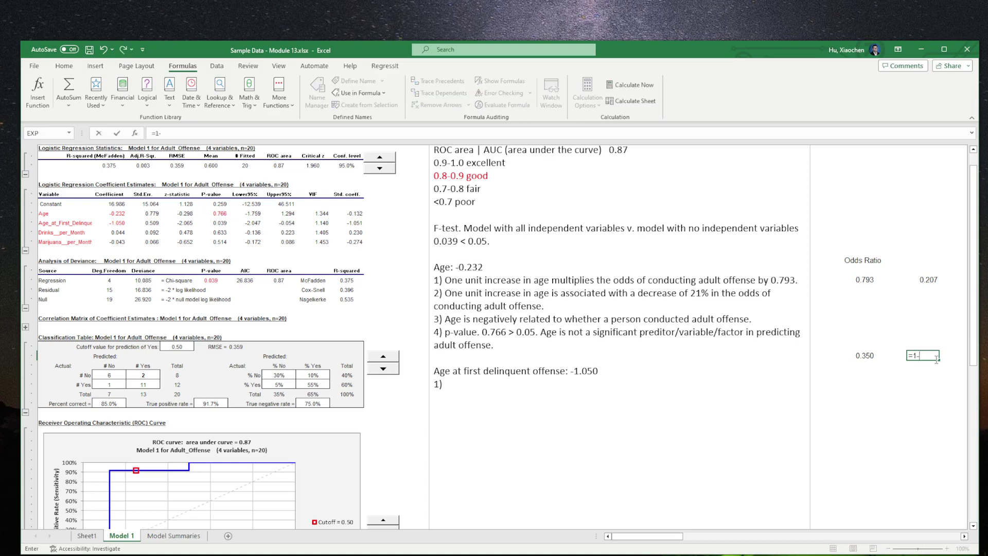
text(-0.35)
key(Return)
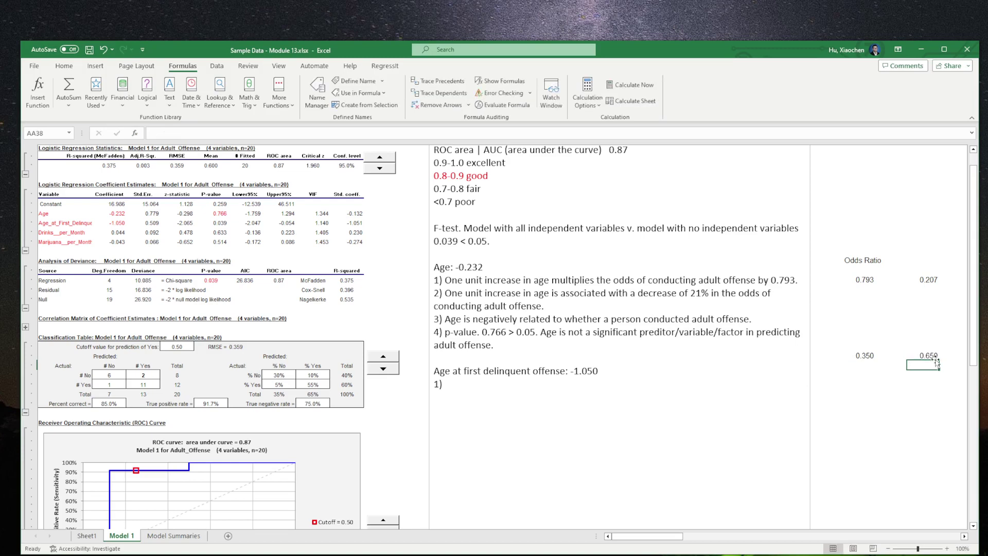
Step: Complete point 1 with "One unit increase in age at first delinquent offense multiplies the odds of conducting adult offense by 0.35."
click(627, 403)
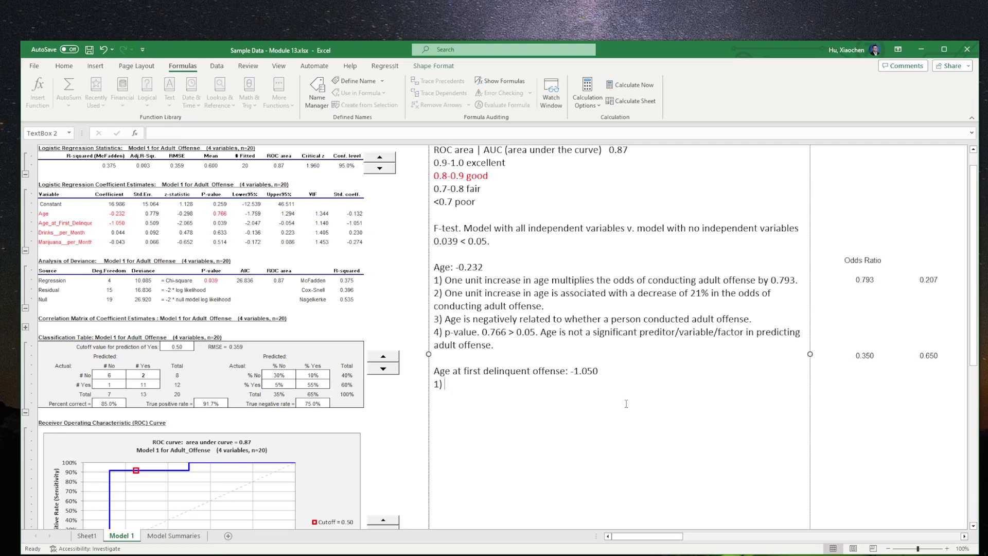
text(One unit increase in age)
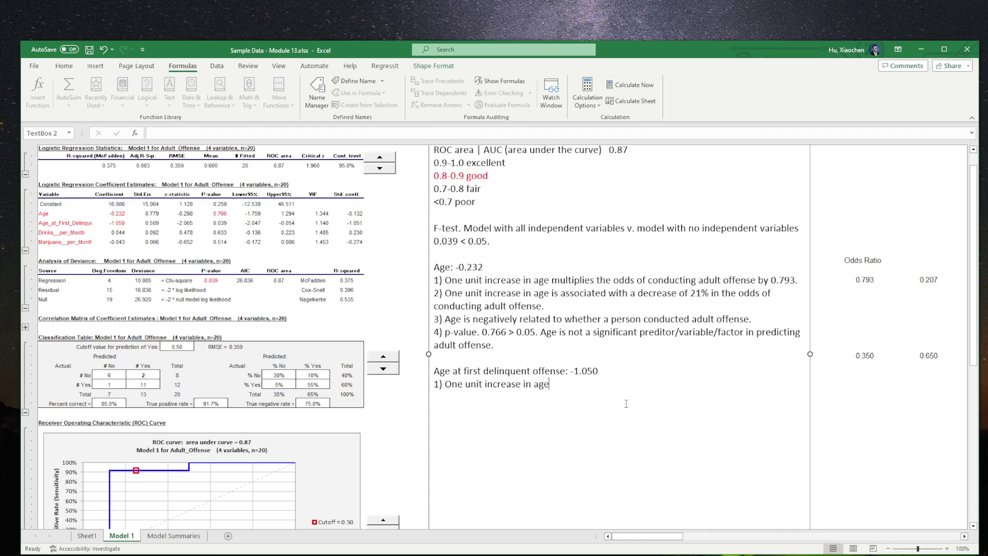
text( at first delinquent offense)
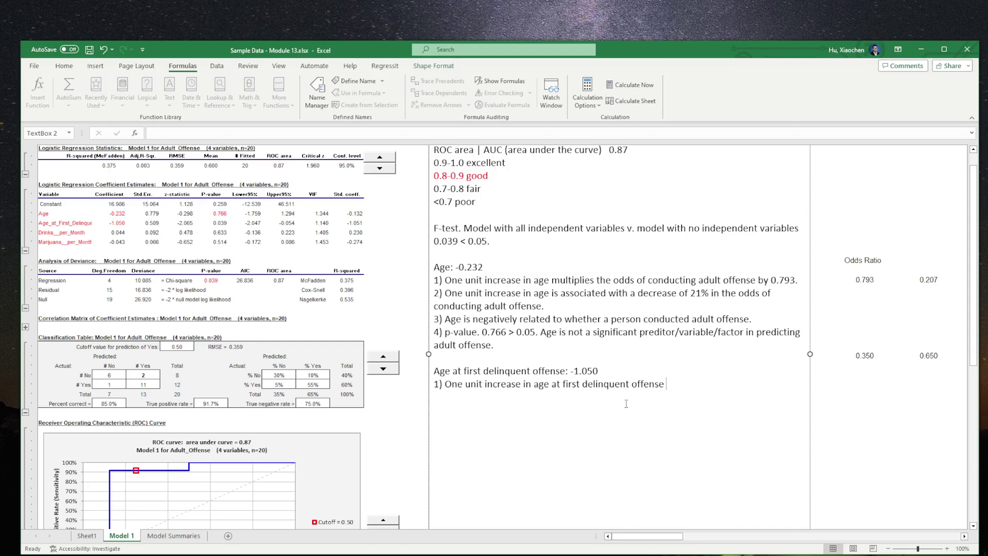
text(multiplies the odds of con)
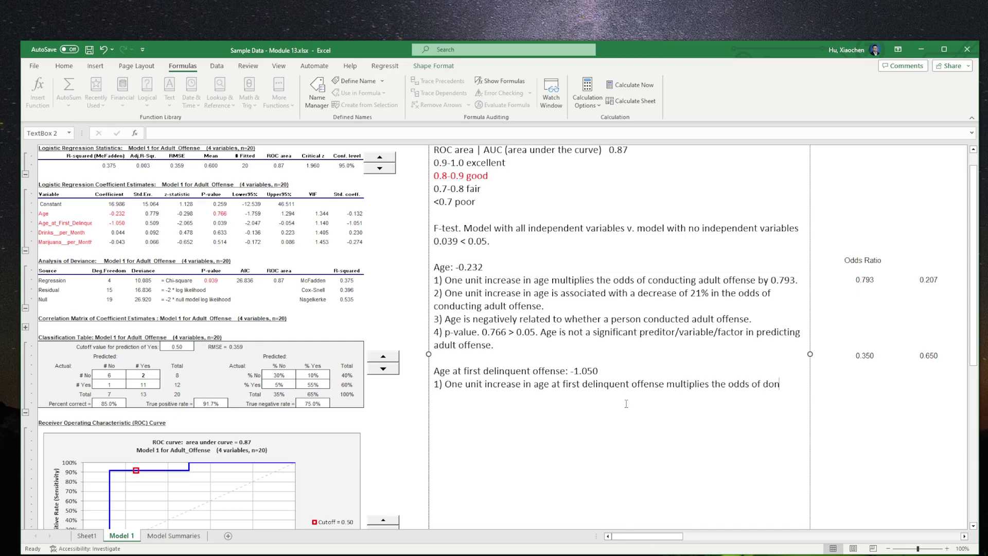
key(BackSpace)
key(BackSpace)
key(BackSpace)
text(conducting adult offe)
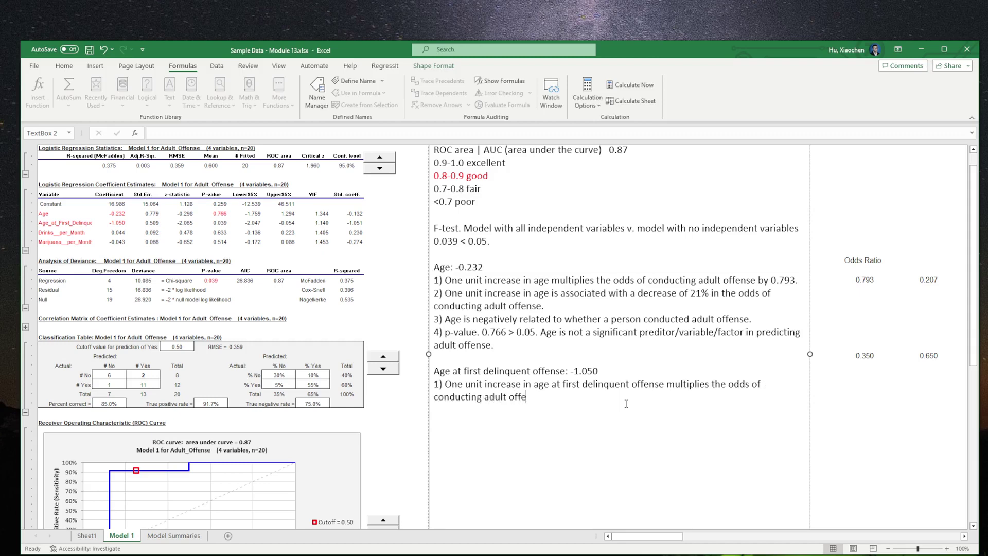
text(nse by 0.35.)
Step: Add point 2: "One unit increase in age at first delinquent offense is associated with a decrease of 65% in the odds of conducting adult offense."
key(Return)
text(2))
text(On)
text(it increase in age)
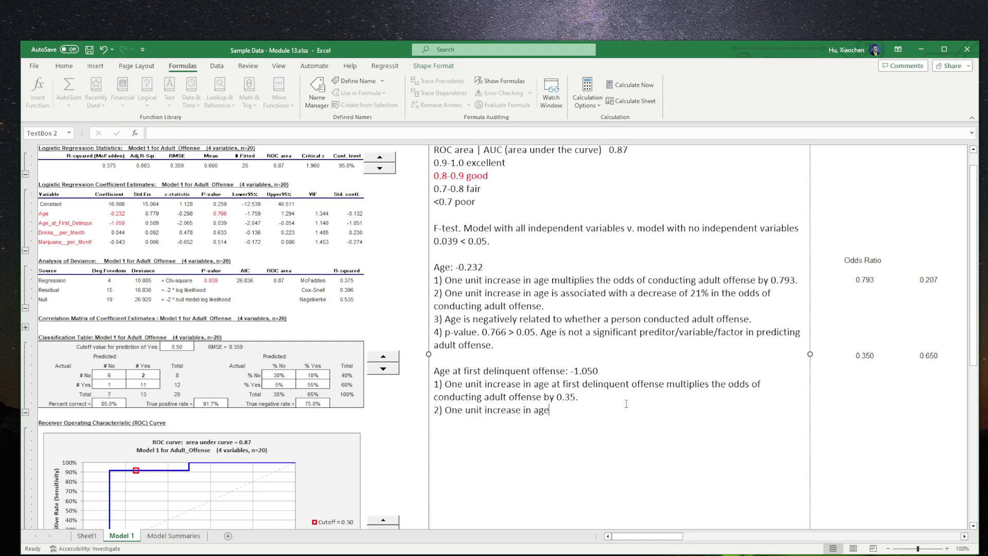
text( at first delinquent offense is as)
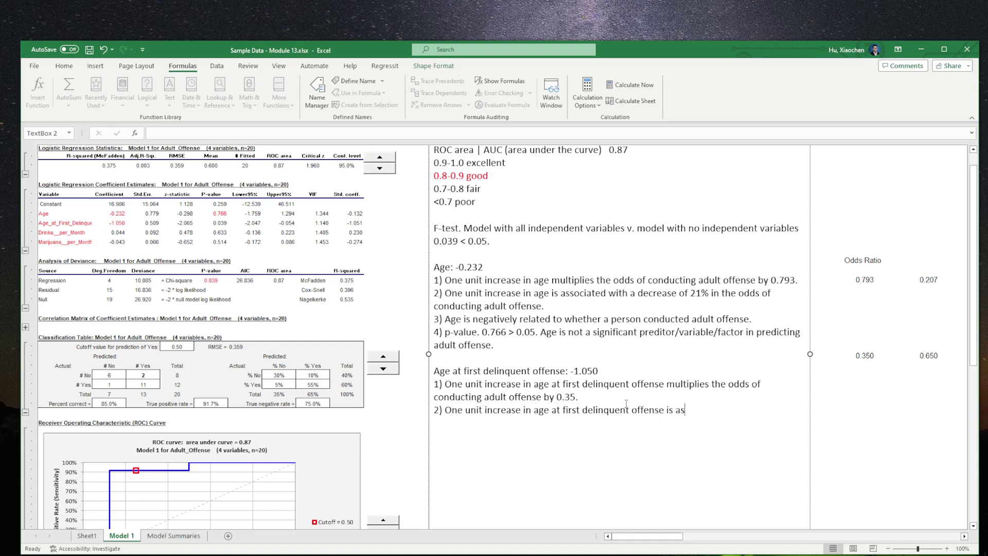
text(sociated with a decrease )
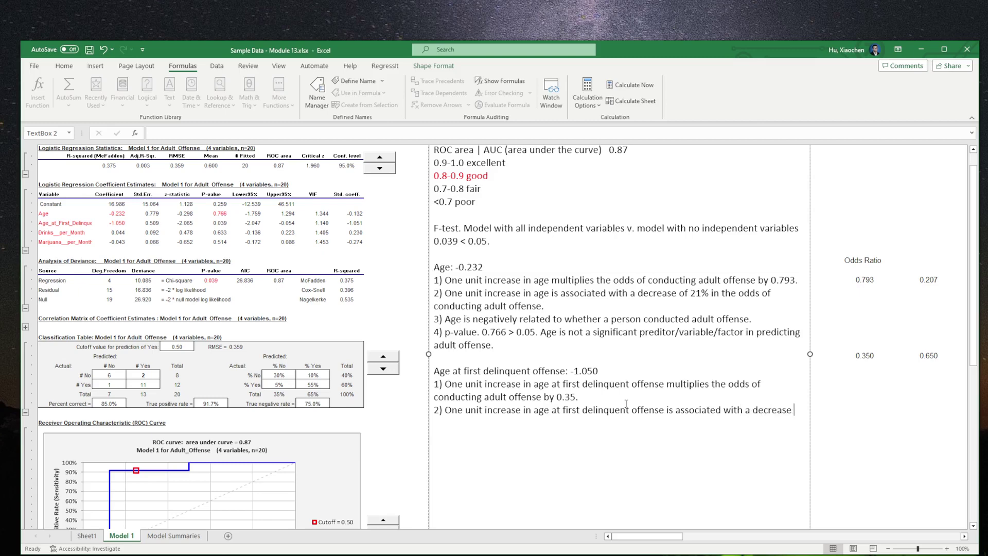
text(of 65% in the odds of c)
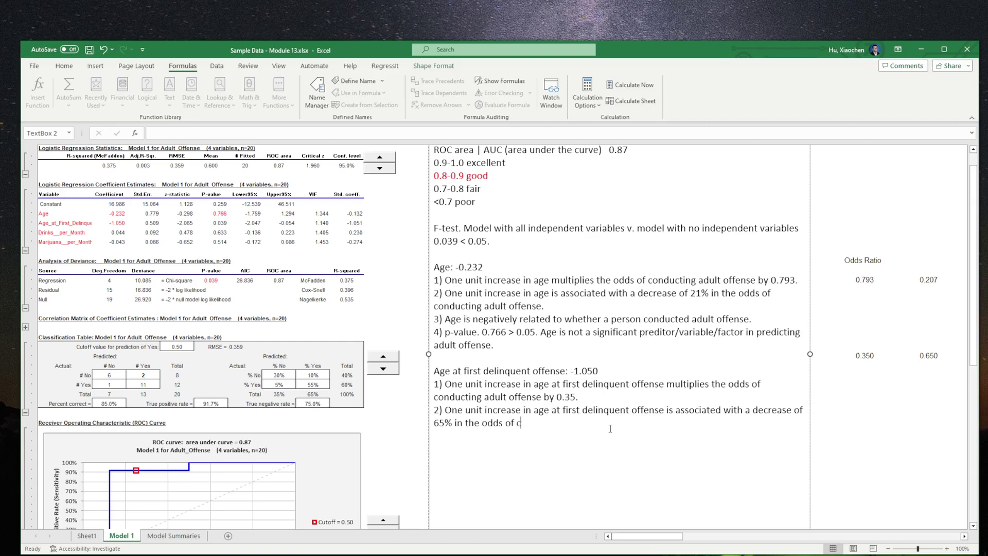
text(onducting adult off)
text(ense)
Step: Add point 3: "Age at first delinquent offense is negatively related to whether a person conducted adult offense."
text(3))
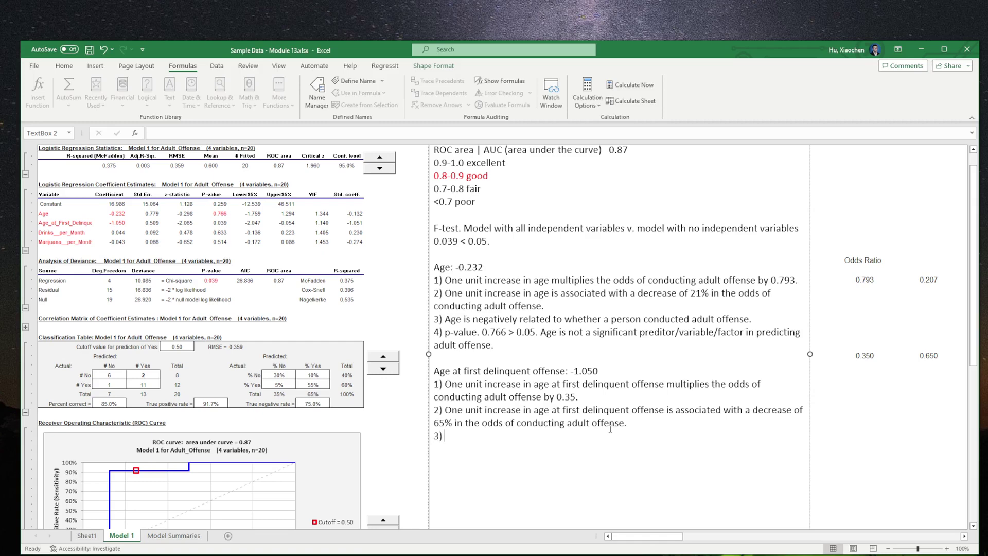
text(Age at first delinquent of)
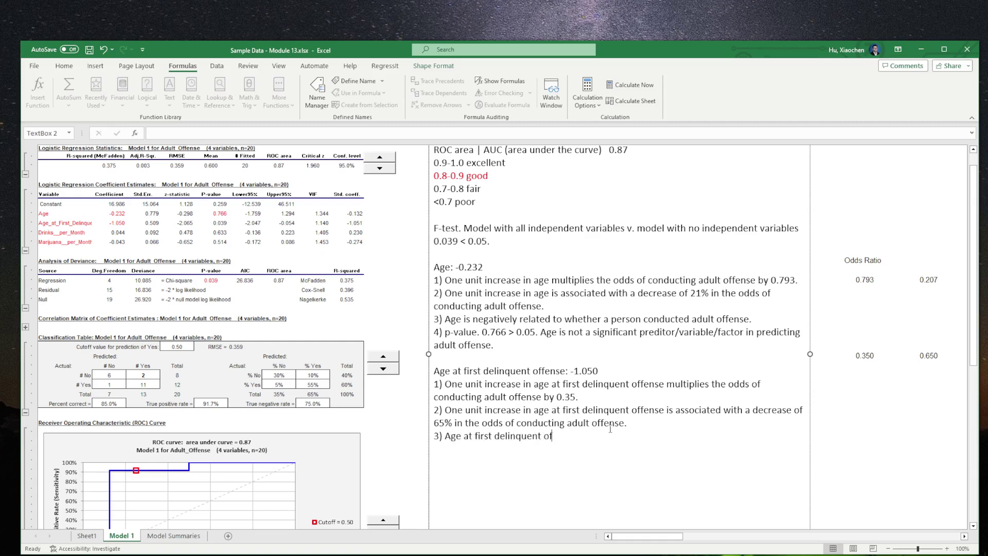
text(fense is negatively related to whether a person condcu)
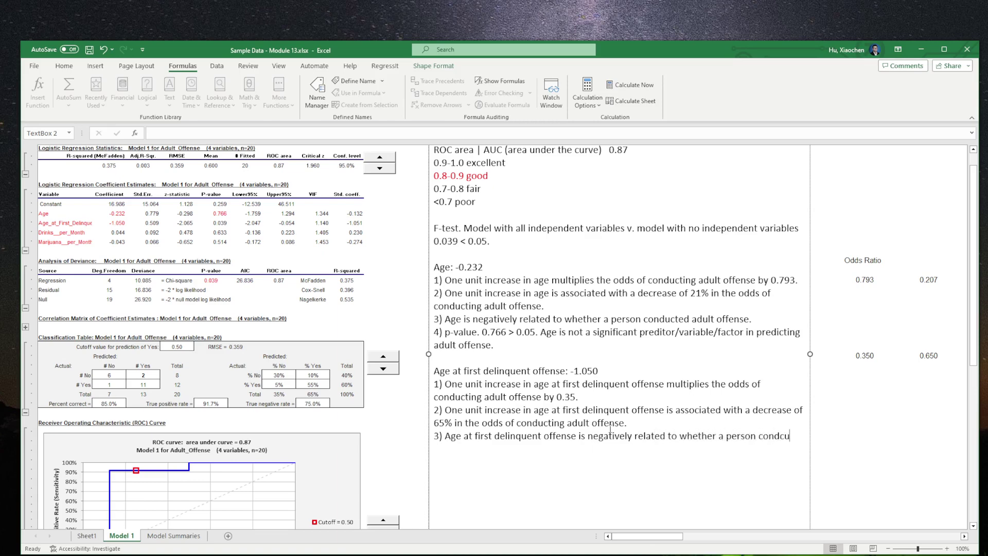
key(BackSpace)
key(BackSpace)
text(ucted a)
text(dult offense)
text(.)
Step: Start point 4 with "p-value. 0.039 < 0.05." and colour the Age_at_First_Delinquent p-value red in the coefficient table
text(4))
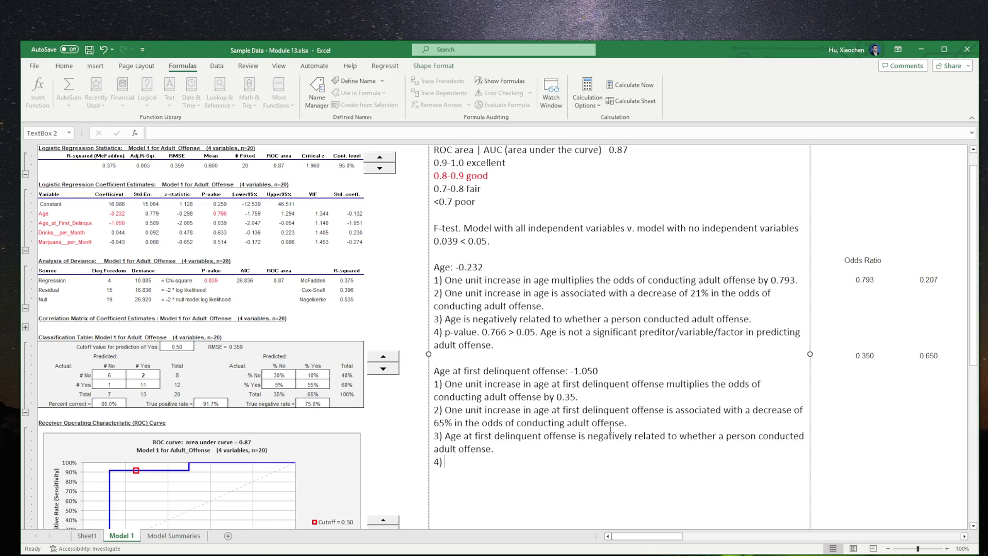
text( p-value.)
click(217, 225)
click(541, 464)
text(0.039 < 0.05.)
click(224, 223)
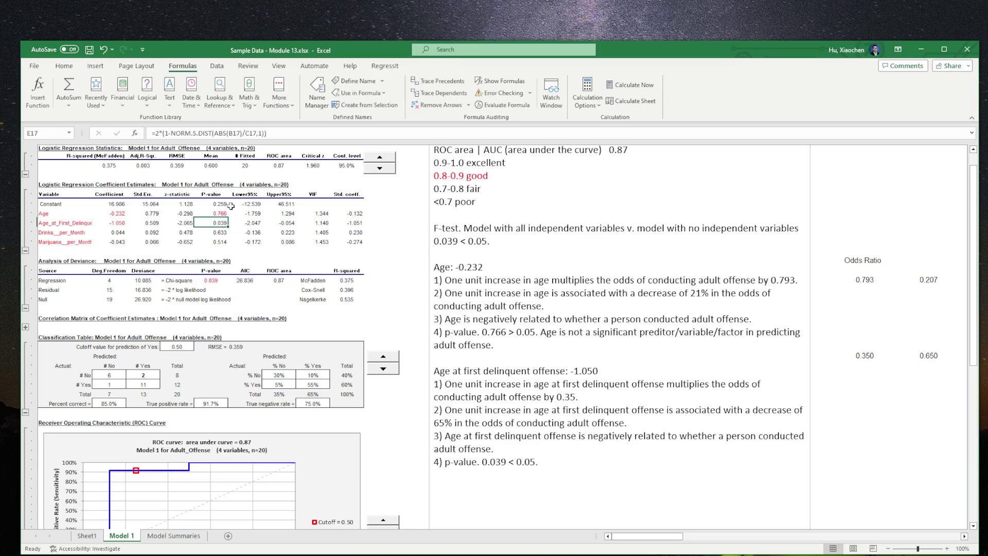
click(63, 66)
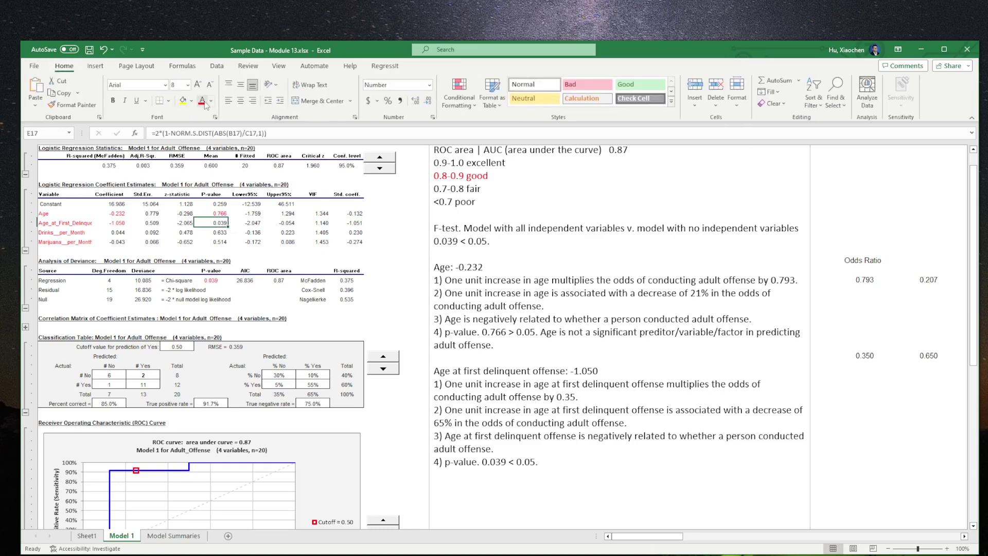
Step: Complete point 4 with "Age at first delinquent offense is a significant predictor/variable/factor in predicting adult offense."
click(609, 464)
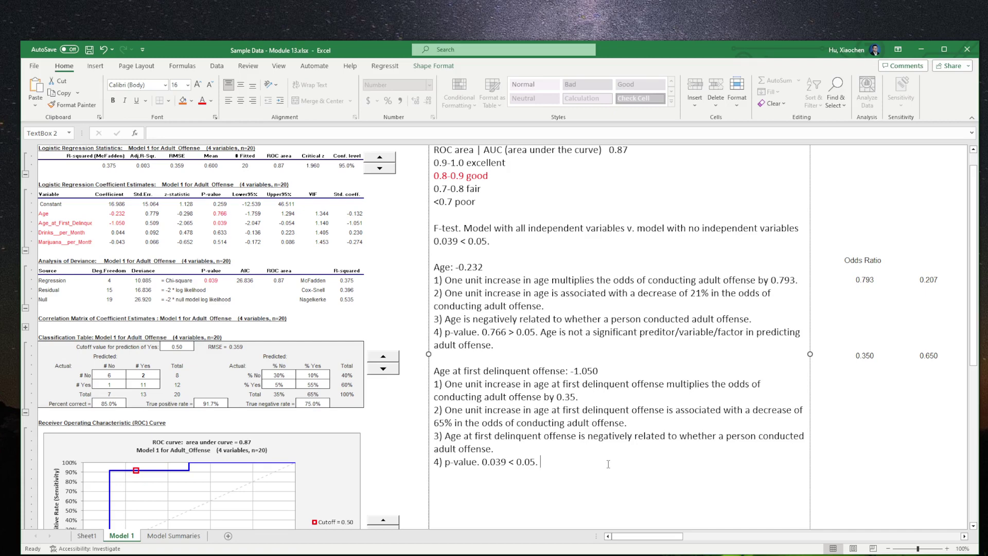
text(Age at first delinquent offense)
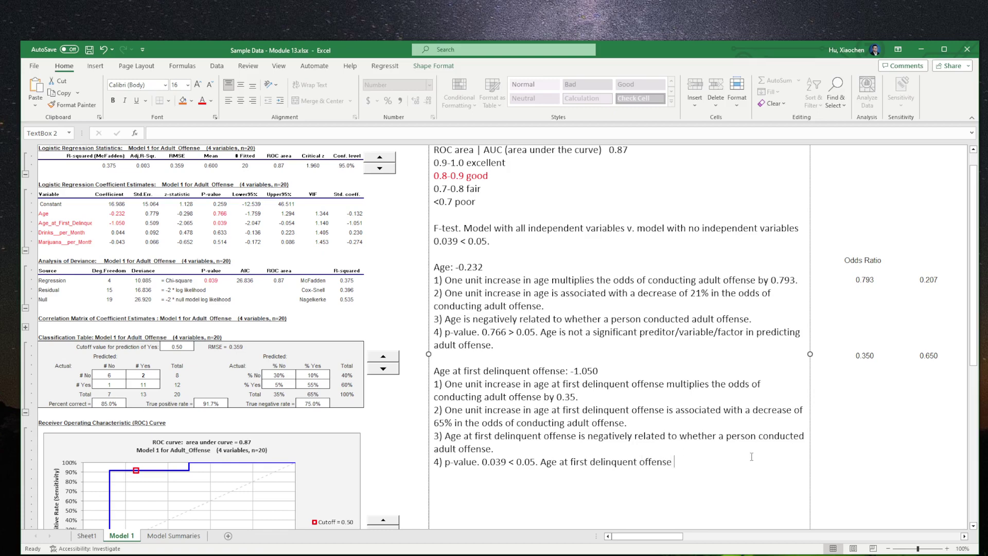
text( is a significant pred)
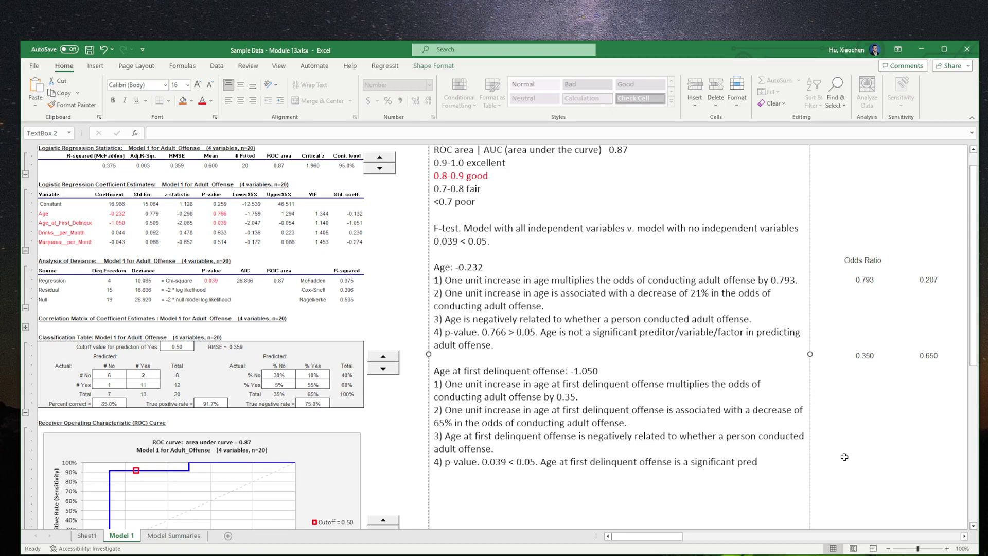
text(ictor/variaabl)
key(BackSpace)
key(BackSpace)
text(ables)
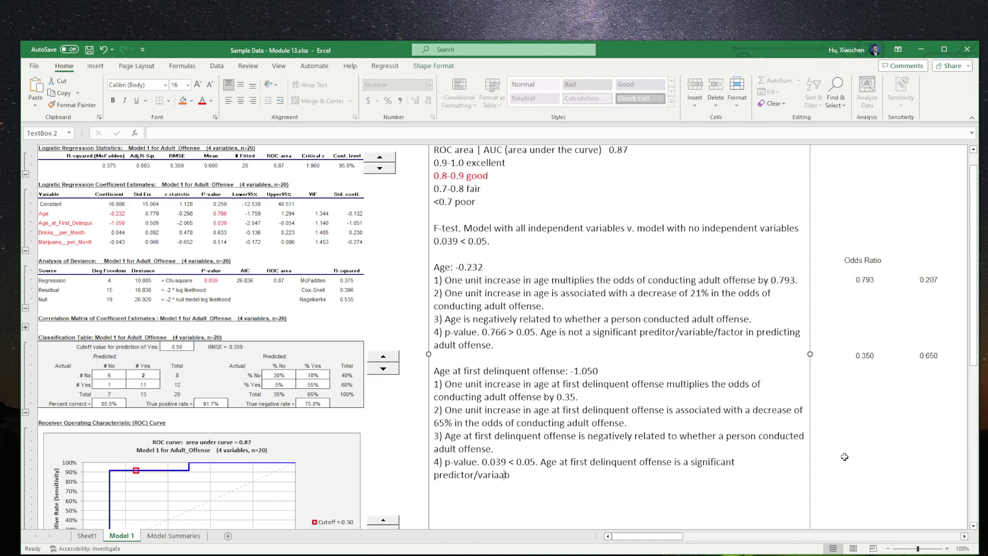
key(BackSpace)
key(BackSpace)
key(BackSpace)
key(BackSpace)
key(BackSpace)
text(bles)
text(/)
text(factor in pr)
text(edicting a)
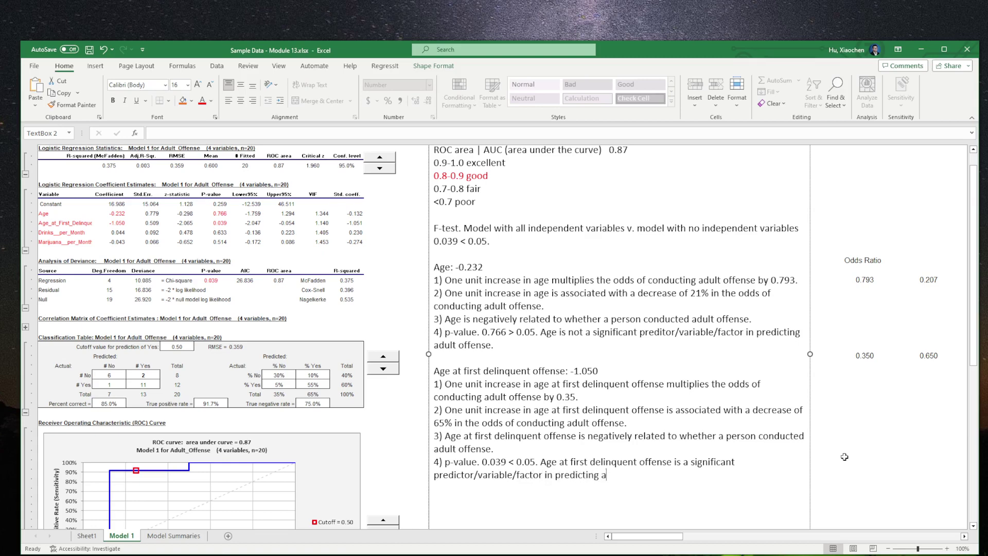
text(dult offense.)
Step: Colour the significance conclusion in point 4 of the age at first delinquent offense notes red, and place the cursor below it
drag(667, 476, 540, 462)
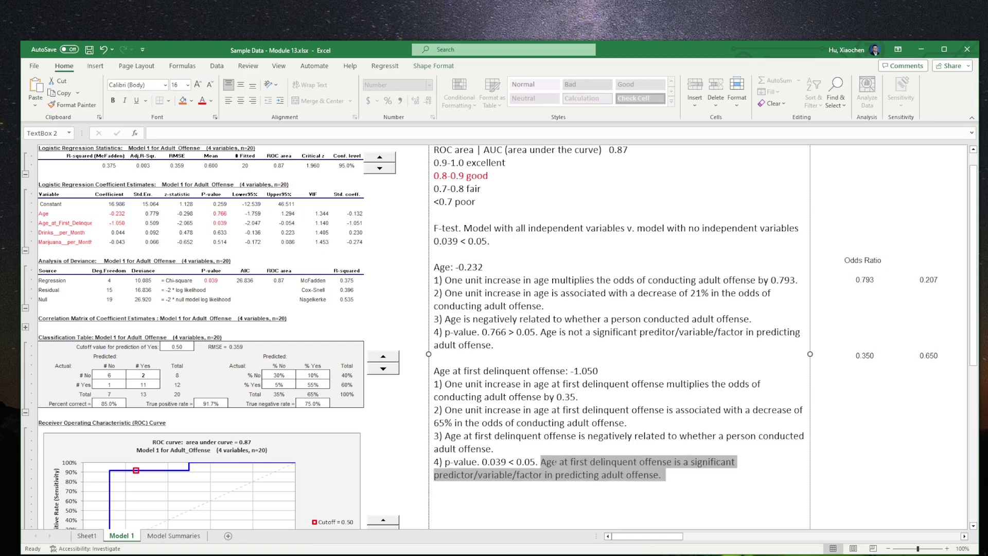
click(201, 101)
click(593, 499)
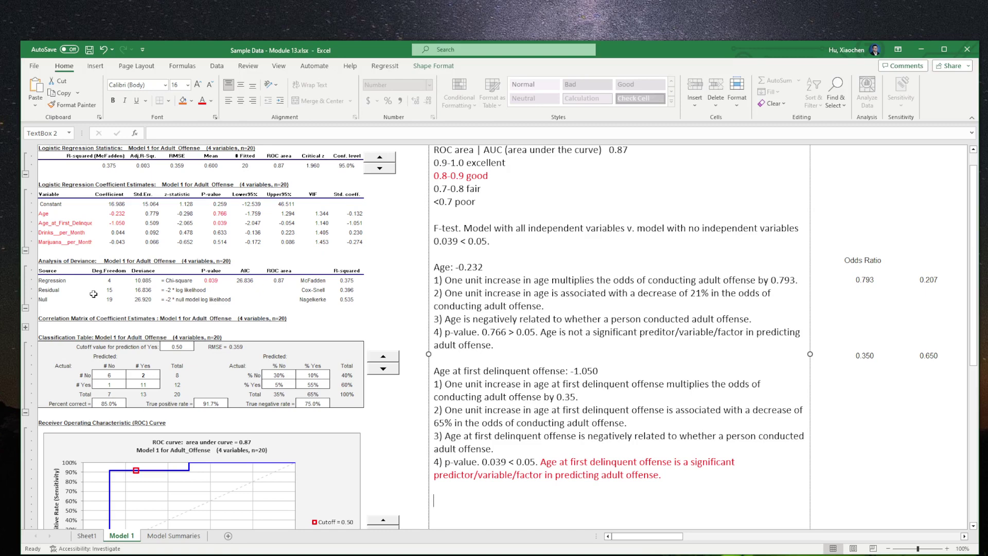
Step: Colour the coefficients and p-values of drinks per month and marijuana per month red in the coefficient table
click(126, 235)
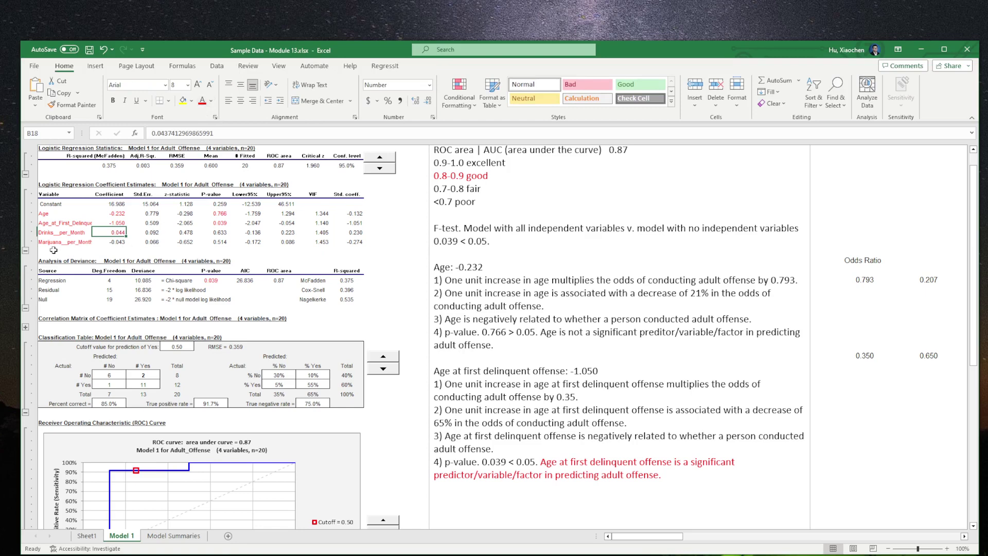
click(106, 242)
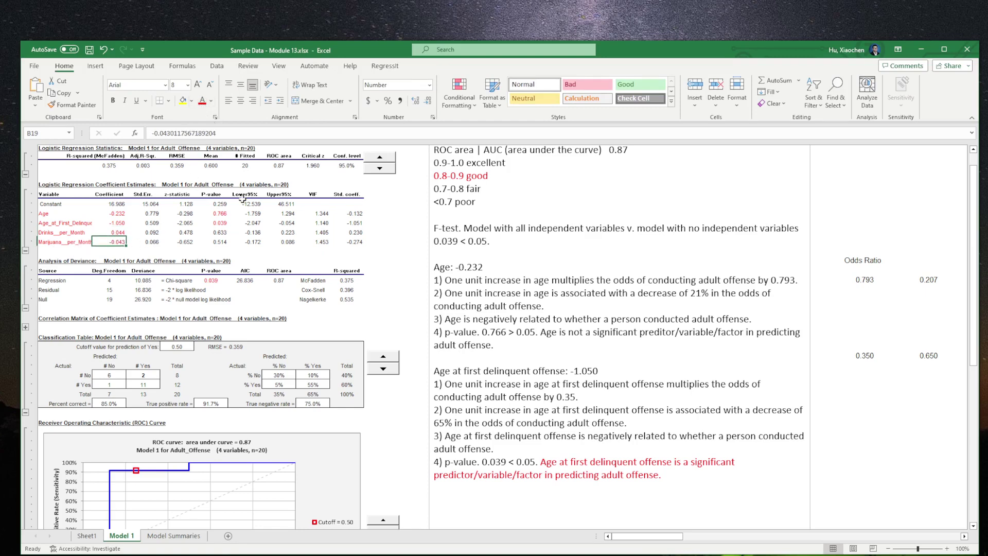
click(226, 234)
drag(225, 234, 221, 242)
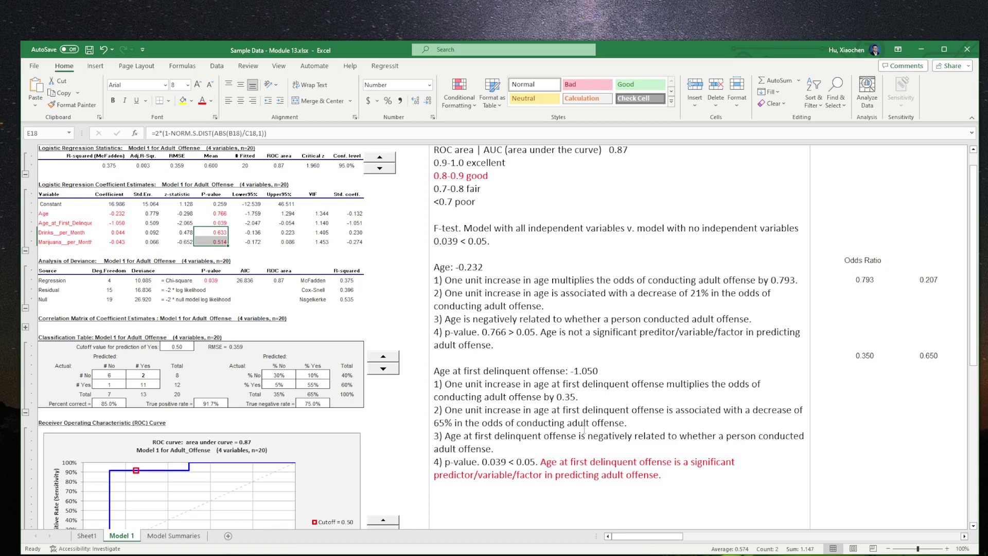
Step: Select the names of the four independent variables in the coefficient table to review the predictors
click(613, 485)
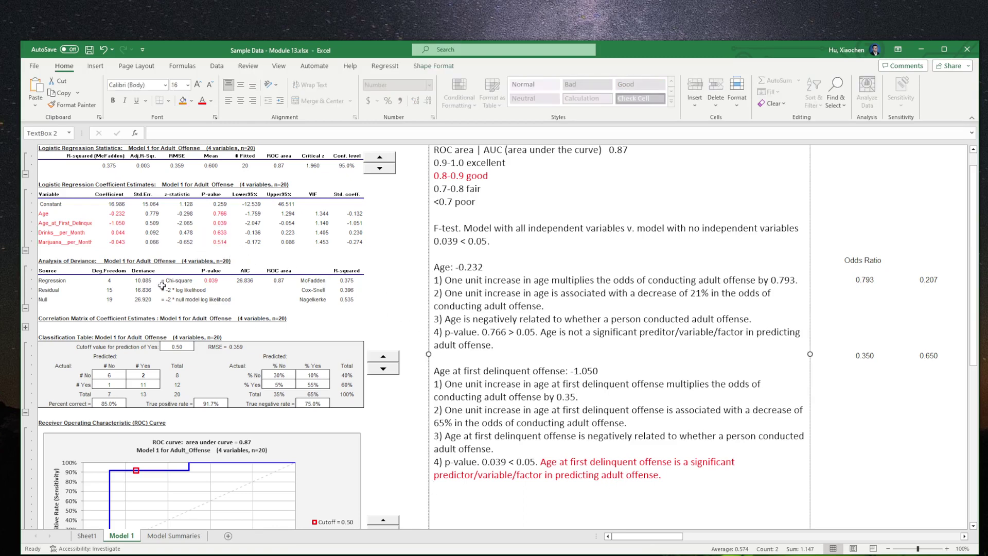
drag(63, 216, 63, 242)
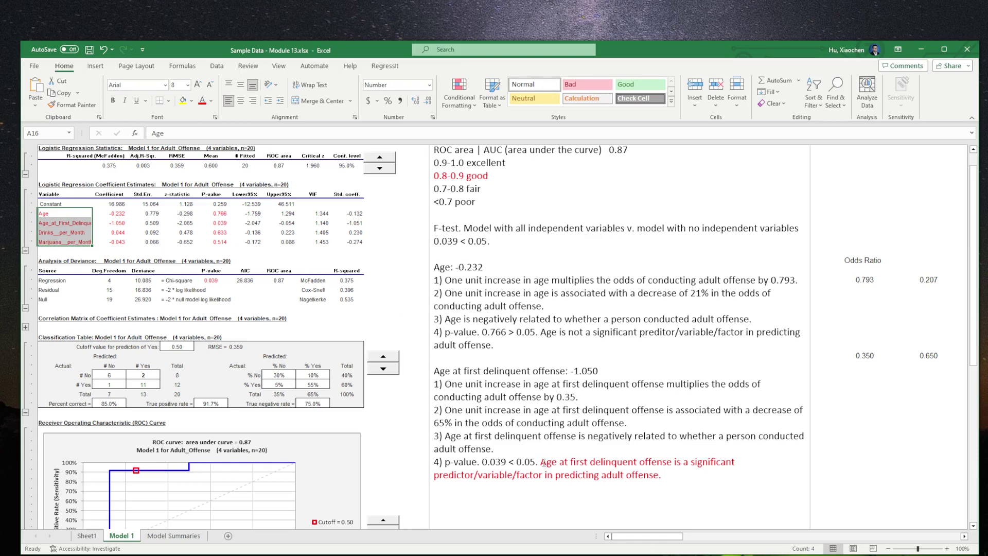
Step: Add the example line "A Kid commits delinquent offense at age 11" below point 4 of the age at first delinquent offense notes
drag(542, 462, 674, 463)
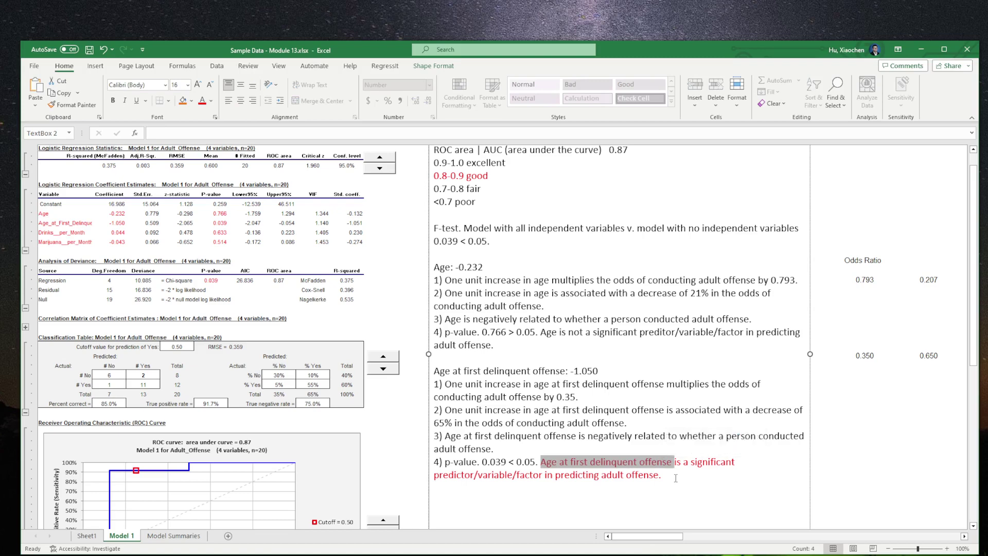
scroll(676, 478, down, 2)
scroll(676, 479, down, 1)
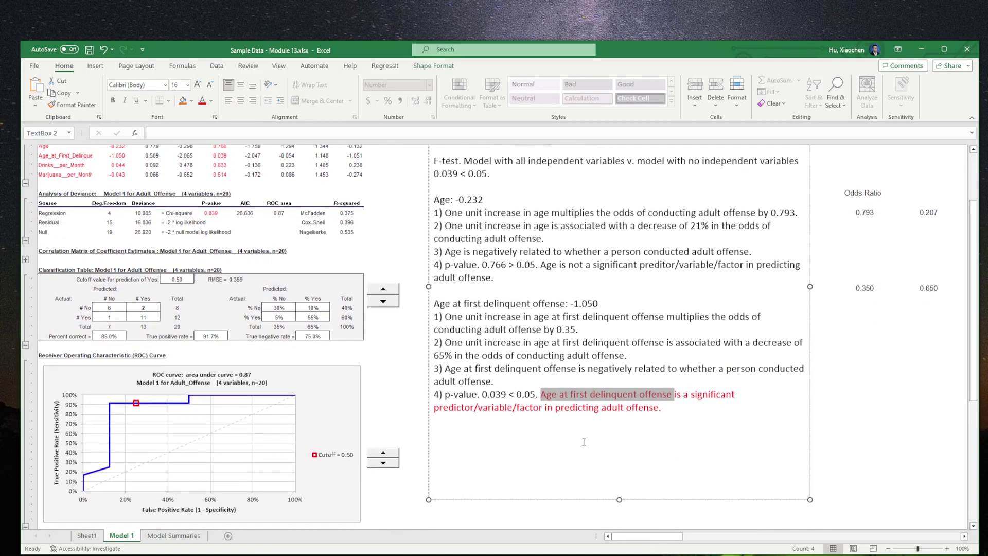
click(579, 433)
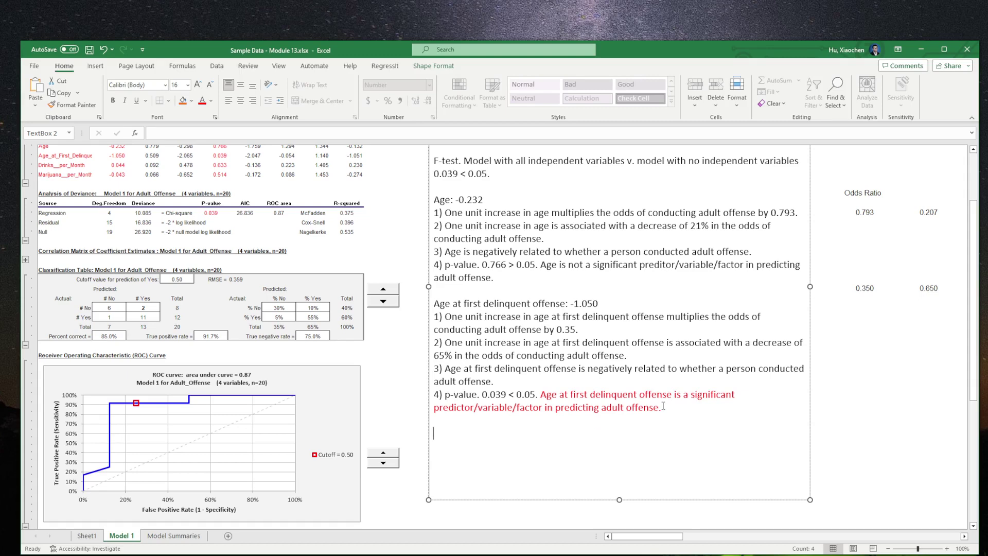
text(Kids who)
key(BackSpace)
key(BackSpace)
key(BackSpace)
text(at 11)
key(BackSpace)
key(BackSpace)
text(age 11)
key(Return)
key(Up)
text(A)
key(Right)
key(Right)
key(Right)
key(Delete)
key(Right)
text(commits)
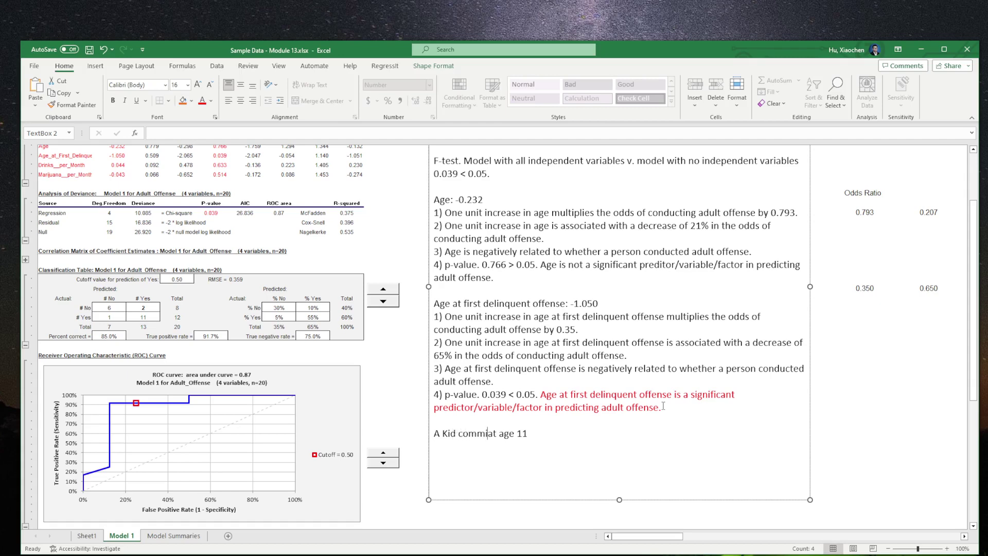
key(BackSpace)
key(BackSpace)
key(BackSpace)
key(BackSpace)
text(mits delinquent )
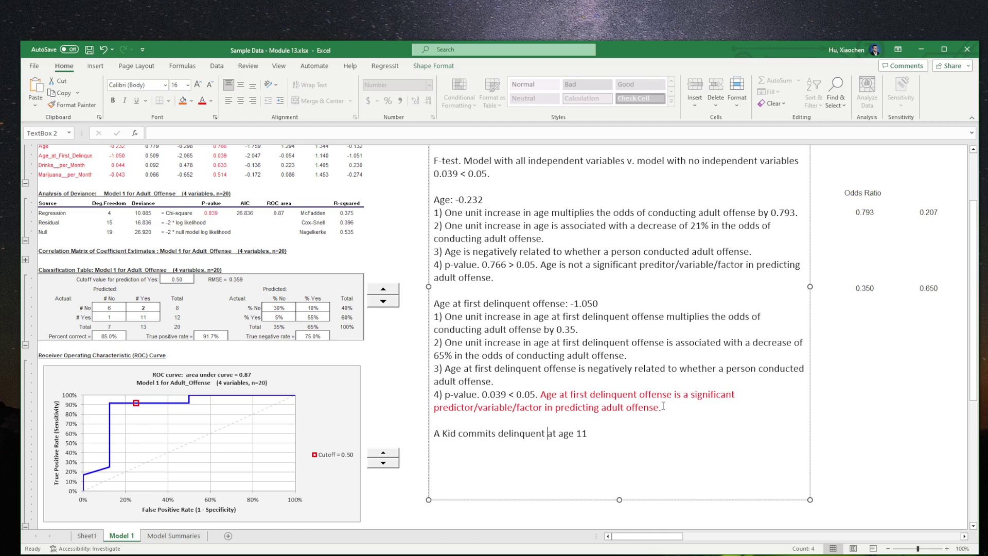
text(offense)
Step: Insert "the first" before "delinquent offense" in the age 11 example line
key(Left)
key(Left)
key(Left)
key(Left)
key(Left)
key(Left)
key(Left)
key(Left)
key(Left)
key(Left)
key(Left)
key(Left)
key(Left)
key(Left)
key(Left)
key(Left)
key(Left)
key(Left)
text(the first)
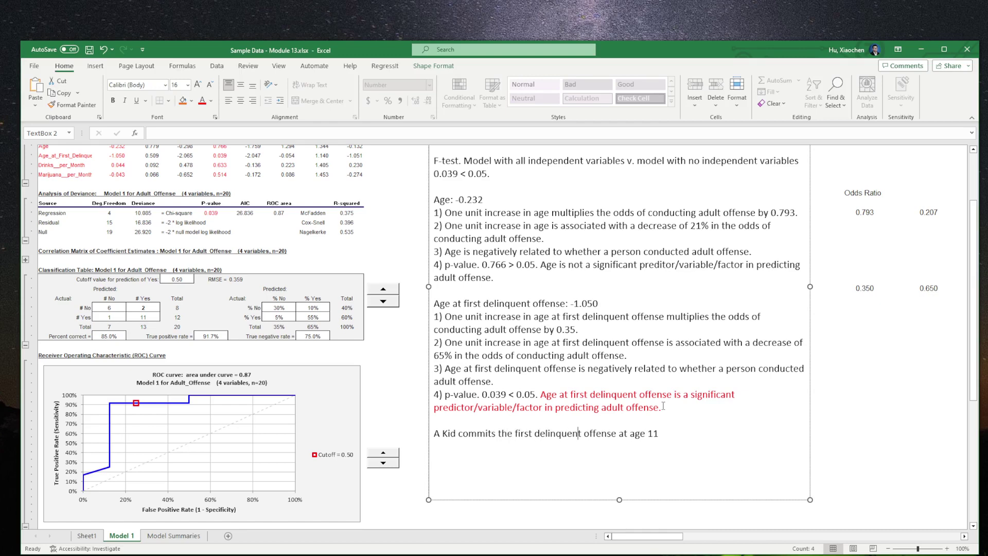
Step: Add a second example line below it, "A kid commits the first delinquent offense at age 14"
key(Right)
key(Right)
key(Right)
key(Right)
key(Right)
key(Right)
key(Right)
key(Right)
key(Right)
key(Right)
key(Right)
key(Right)
key(Right)
key(Right)
key(Right)
key(Right)
key(Right)
key(Right)
key(Right)
key(Return)
text(A kid commits the first delinquent)
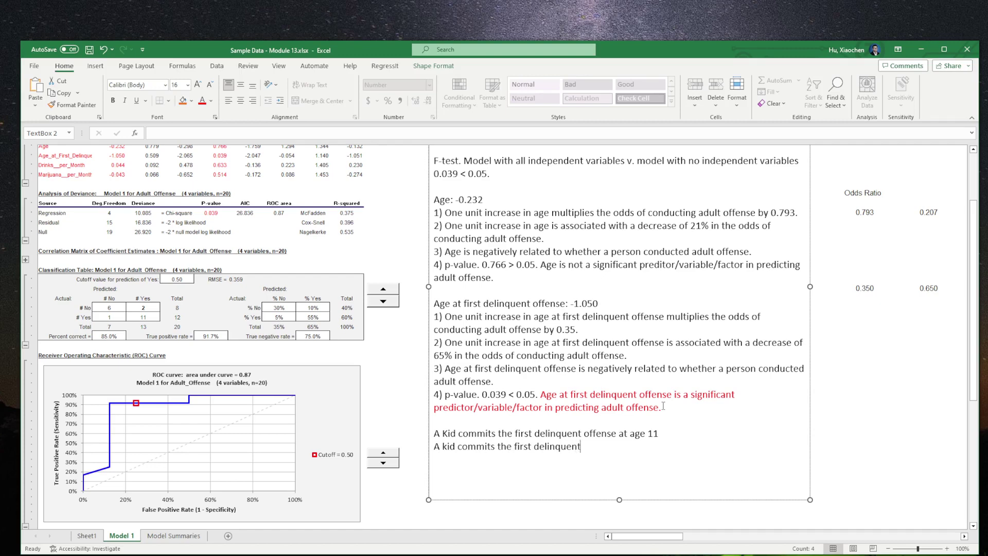
text( offense at age 14)
Step: Highlight the two example lines together and one at a time to compare the two cases
drag(672, 449, 431, 439)
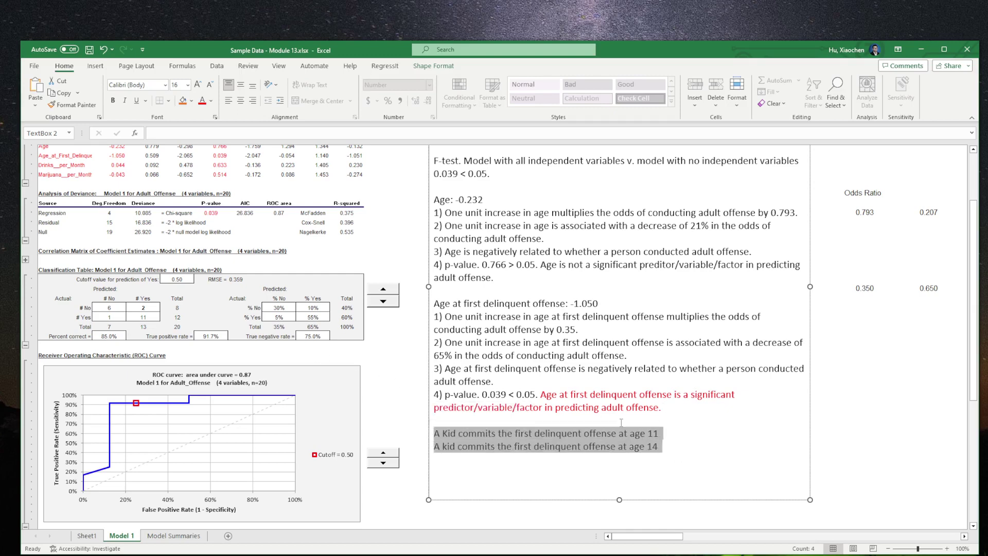
click(672, 433)
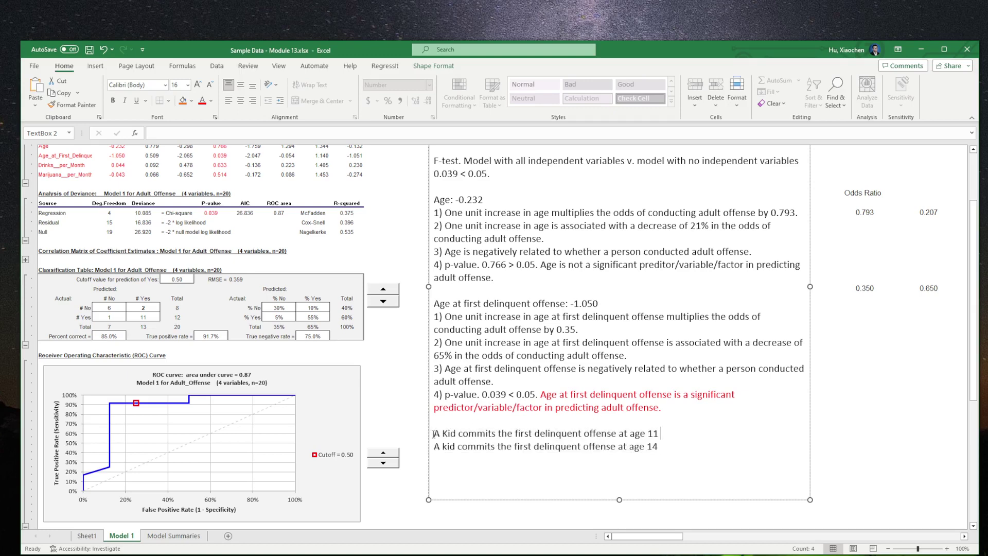
drag(435, 434, 672, 437)
click(672, 437)
drag(434, 446, 648, 447)
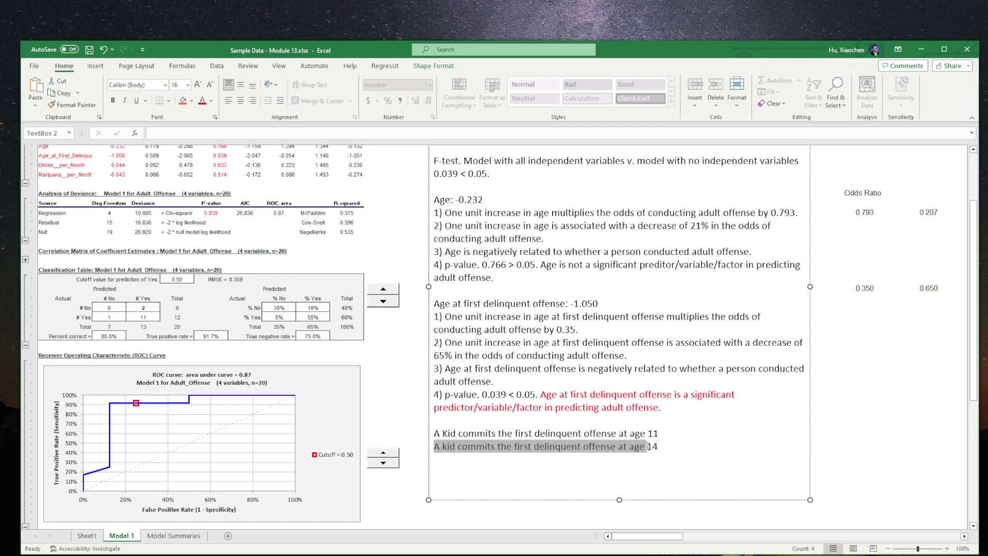
click(661, 447)
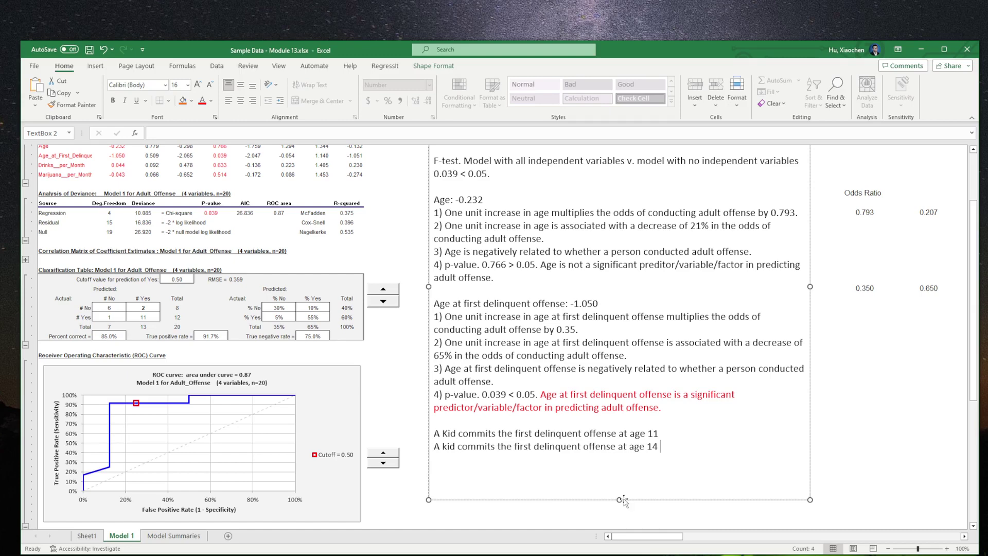
Step: Make the notes text box taller and start a conclusion, "A kid who commits the first delinquent offense at age 11 is more likely to conduct"
drag(623, 500, 622, 512)
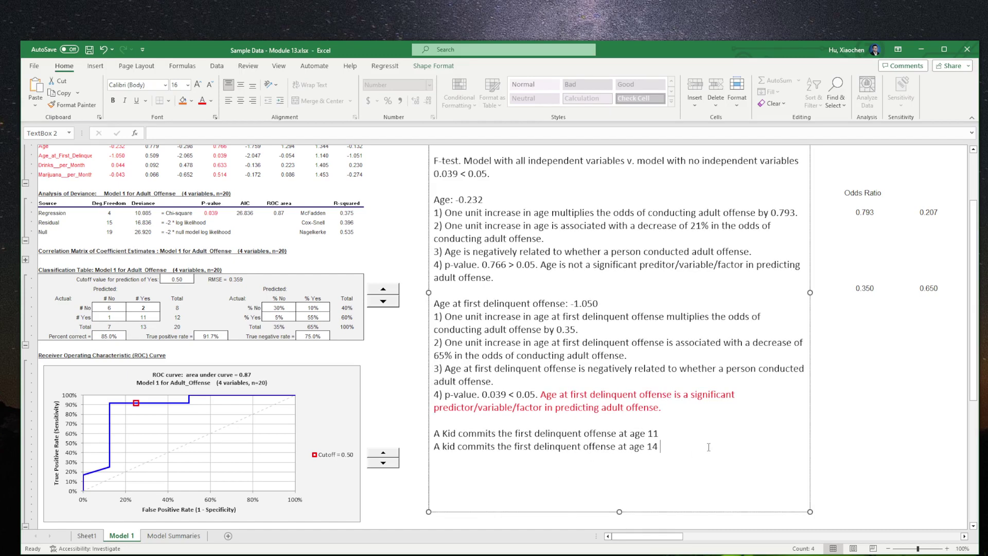
key(Return)
key(Return)
text(Ak)
key(BackSpace)
key(BackSpace)
text(kid who commits the first)
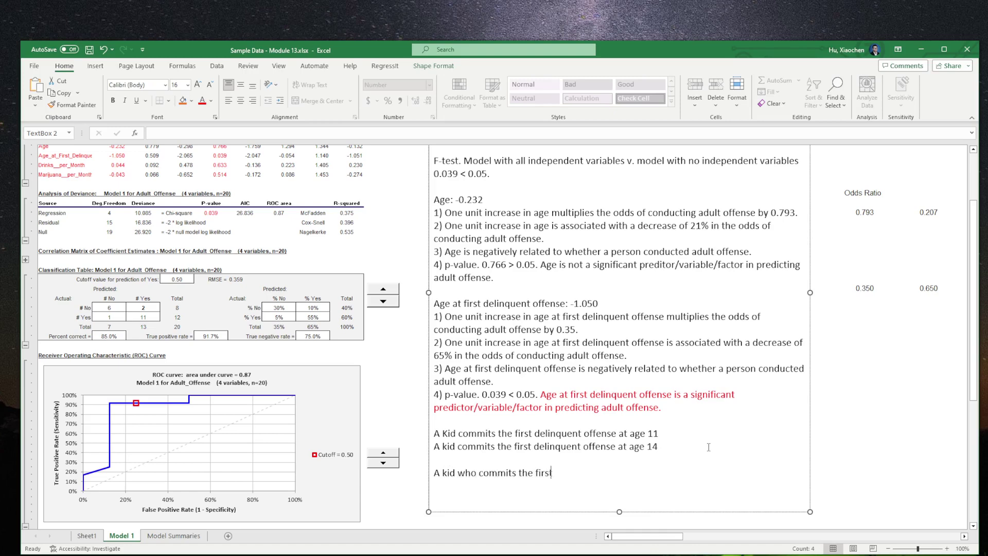
text( delinquent offense at age 1)
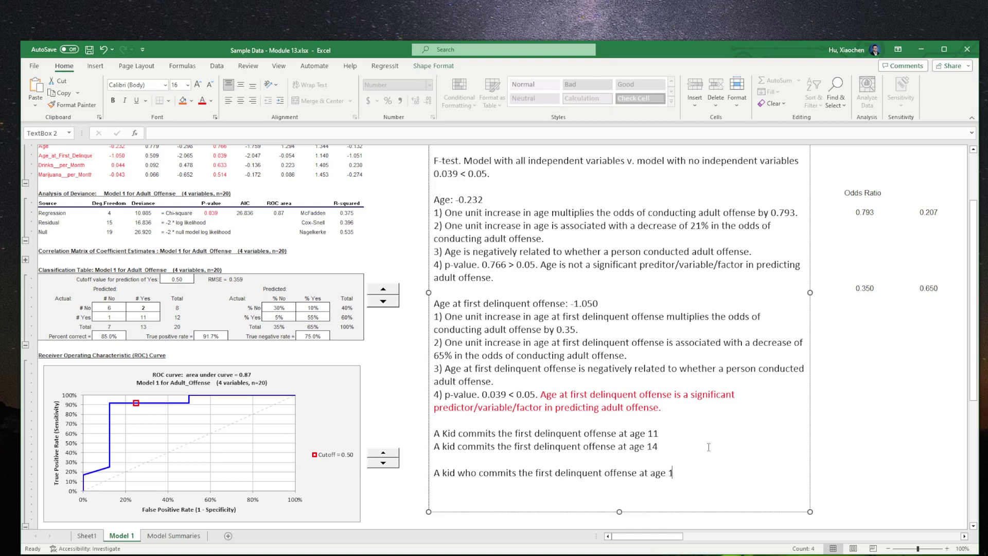
text(1 is more likely to conduct ad)
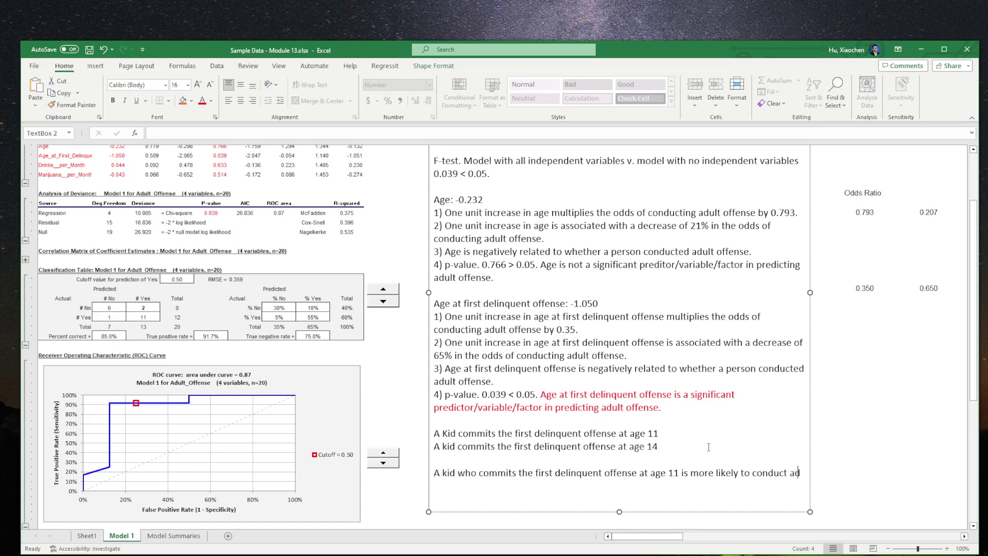
Step: Complete the conclusion with "adult offense, compared to a kid commits the first delinquent offense at age 14."
text(ult offense, compared to a )
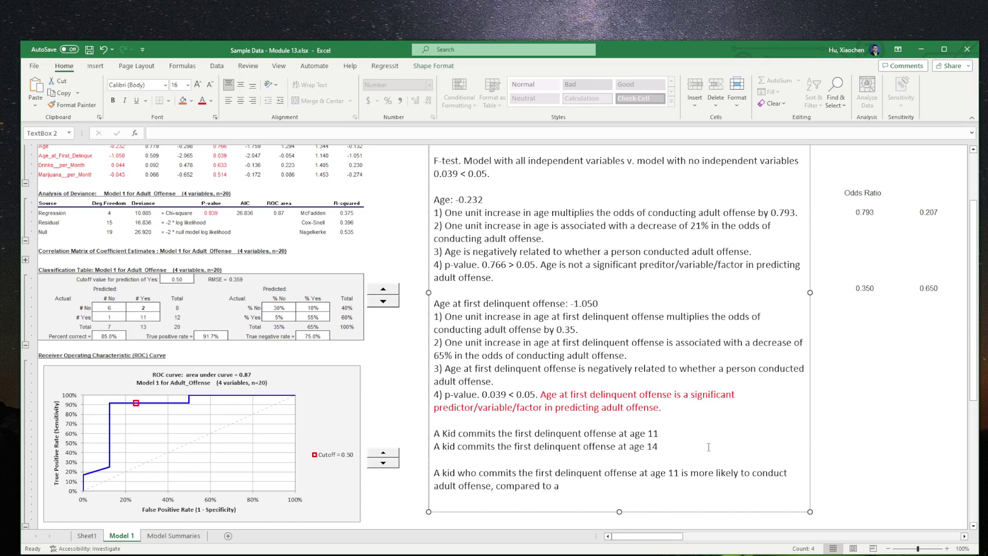
text(kid commits the first od)
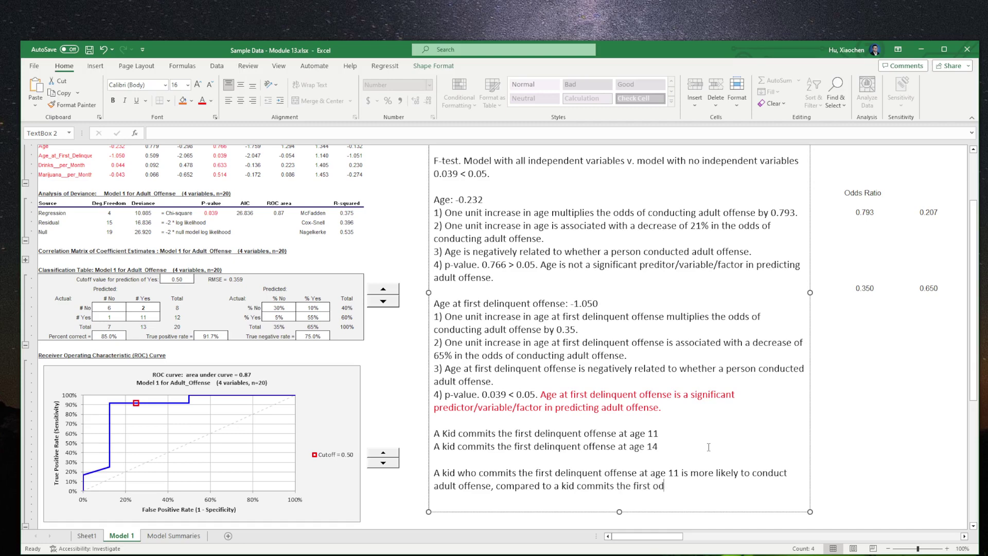
key(BackSpace)
key(BackSpace)
text(delinquent offense at age 14.)
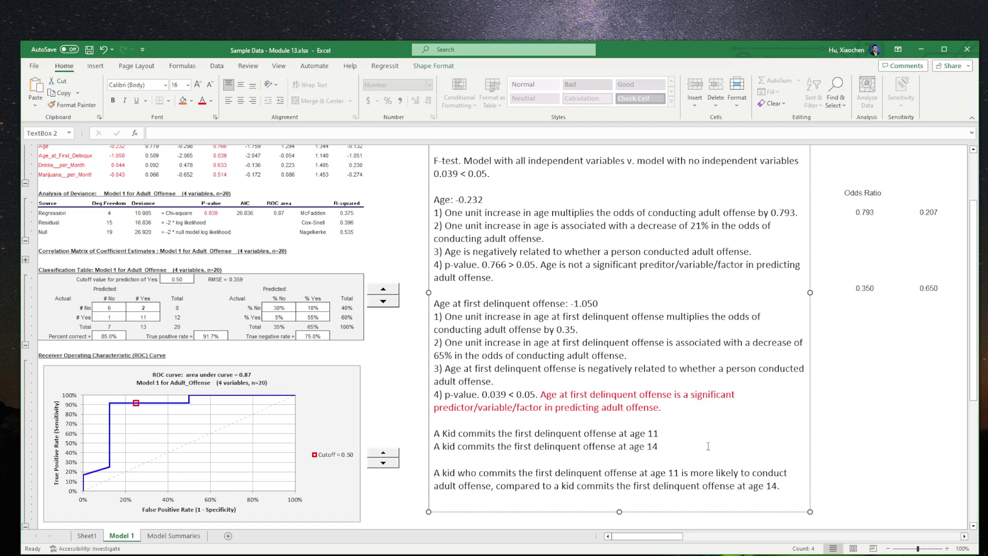
Step: Change age 14 to 13 in both the second example line and the conclusion sentence
click(651, 446)
drag(653, 433, 658, 433)
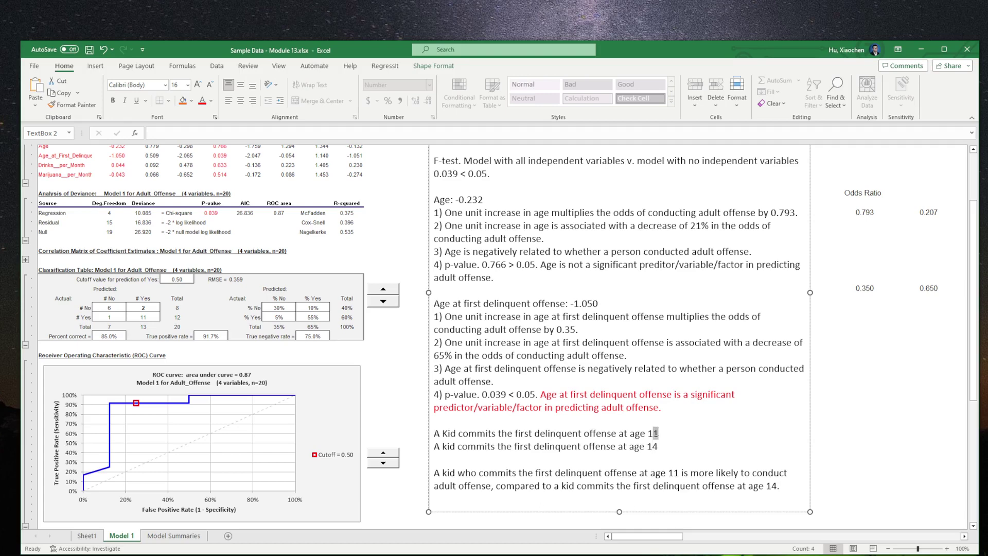
click(656, 447)
drag(652, 446, 660, 446)
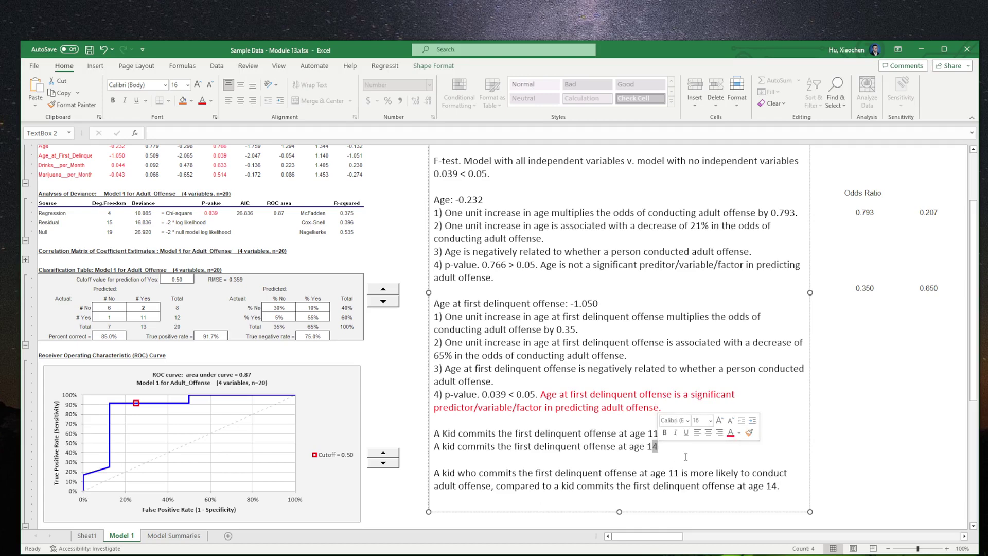
text(3)
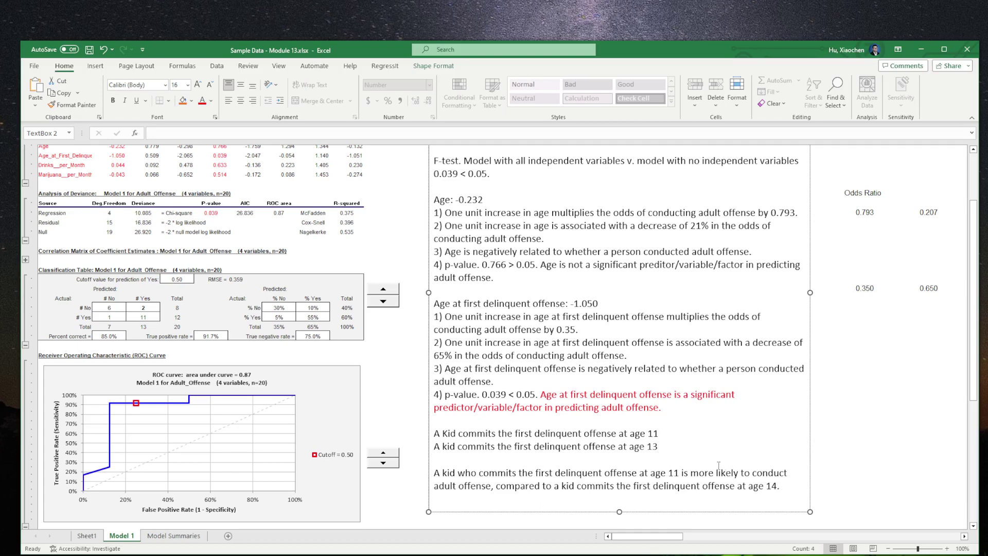
drag(771, 486, 778, 486)
text(3)
click(772, 435)
click(749, 458)
click(787, 486)
Step: Review the independent variables in the coefficient table and the full interpretation notes, and return to Sheet1
scroll(806, 482, down, 1)
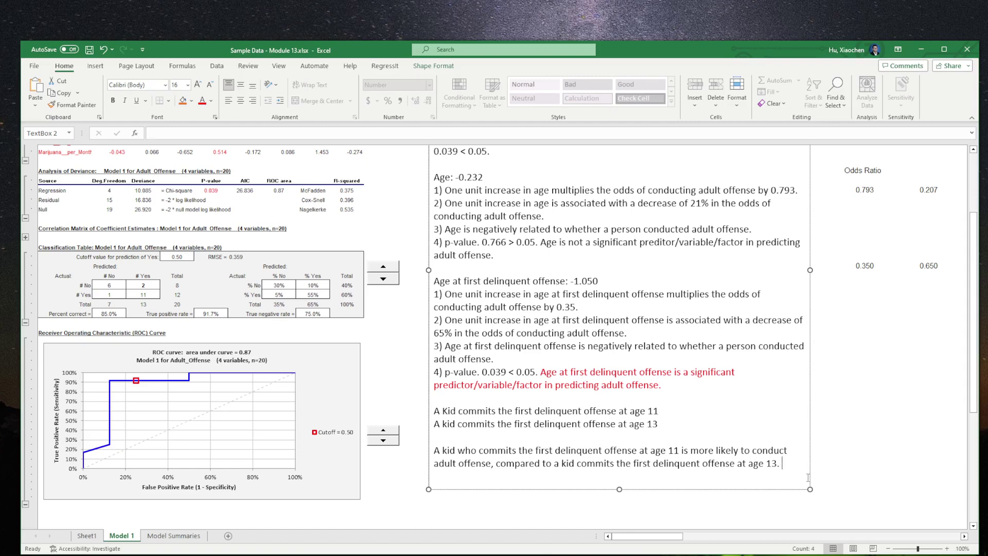
scroll(612, 471, up, 3)
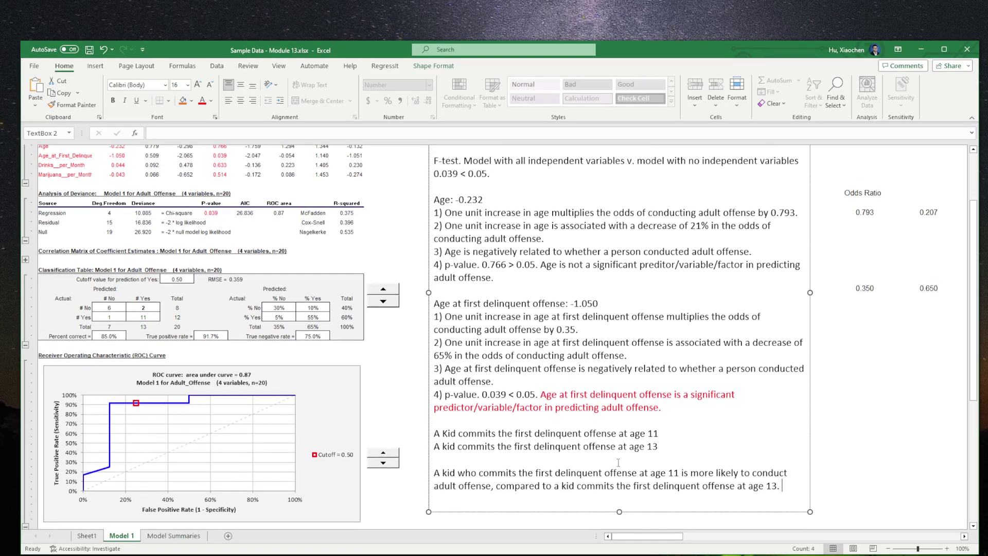
click(58, 169)
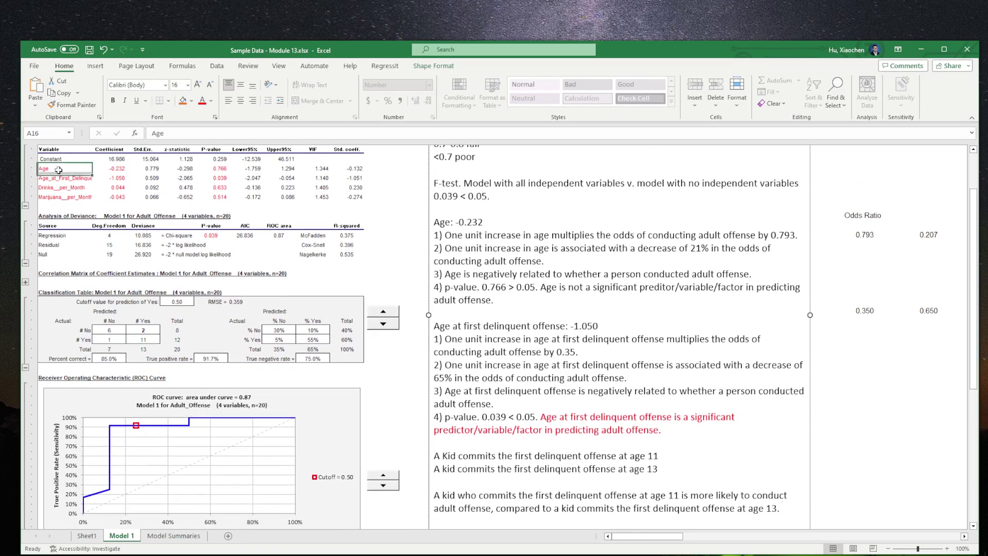
key(Down)
key(Down)
key(Down)
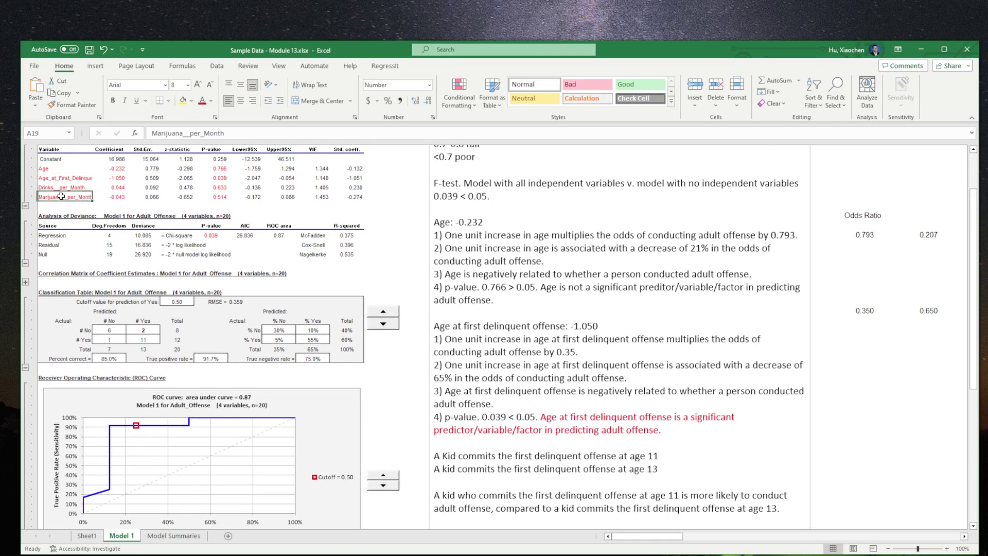
click(61, 189)
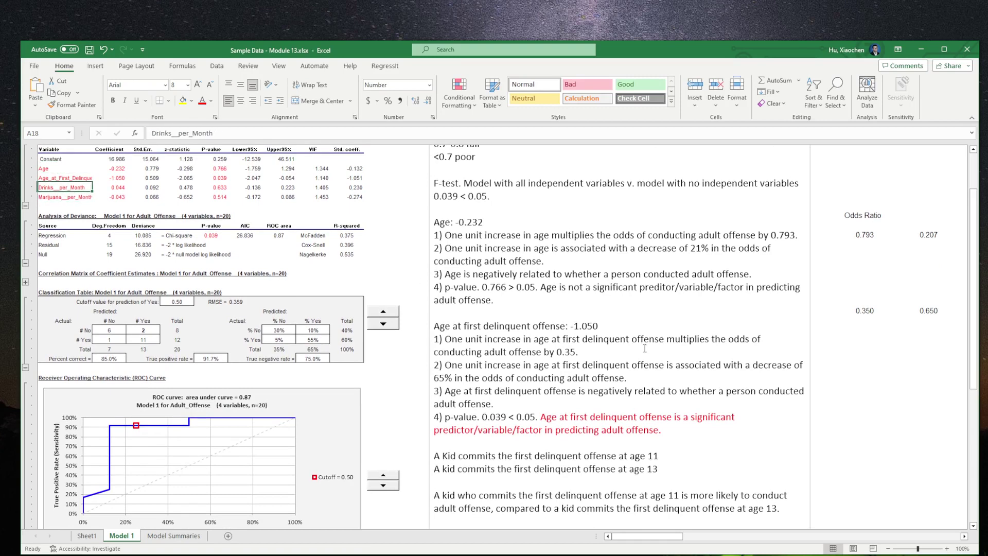
scroll(658, 349, down, 1)
scroll(731, 398, up, 1)
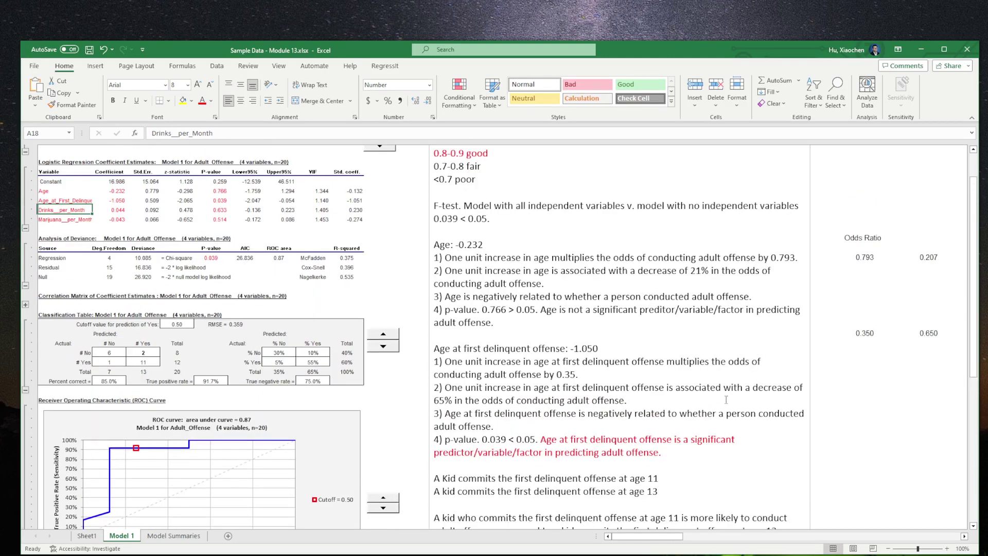
scroll(663, 401, up, 1)
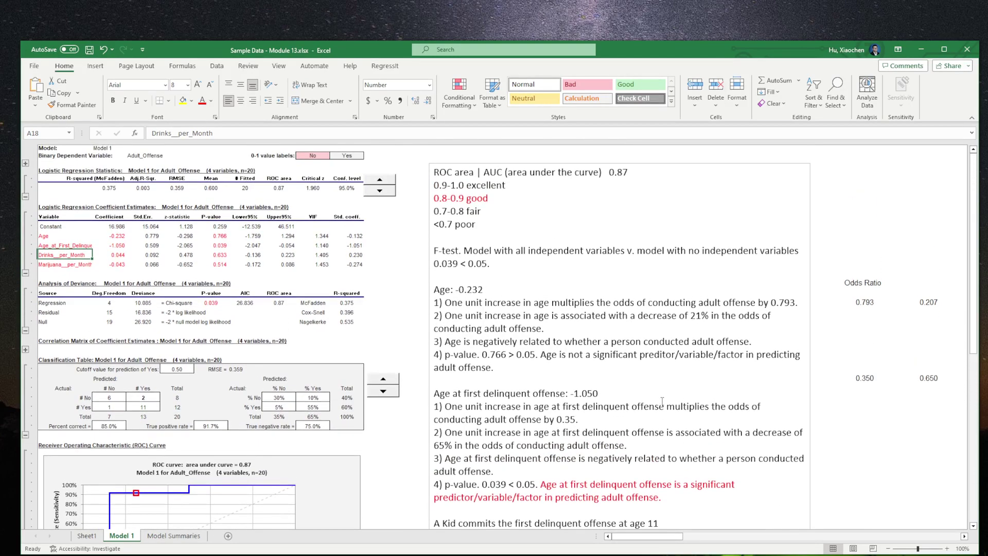
scroll(662, 401, down, 2)
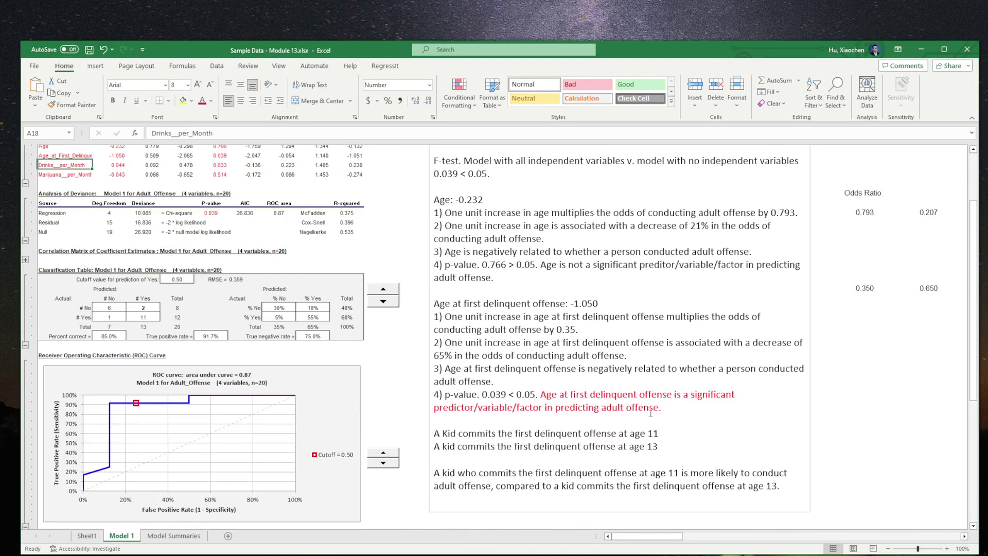
scroll(651, 413, up, 2)
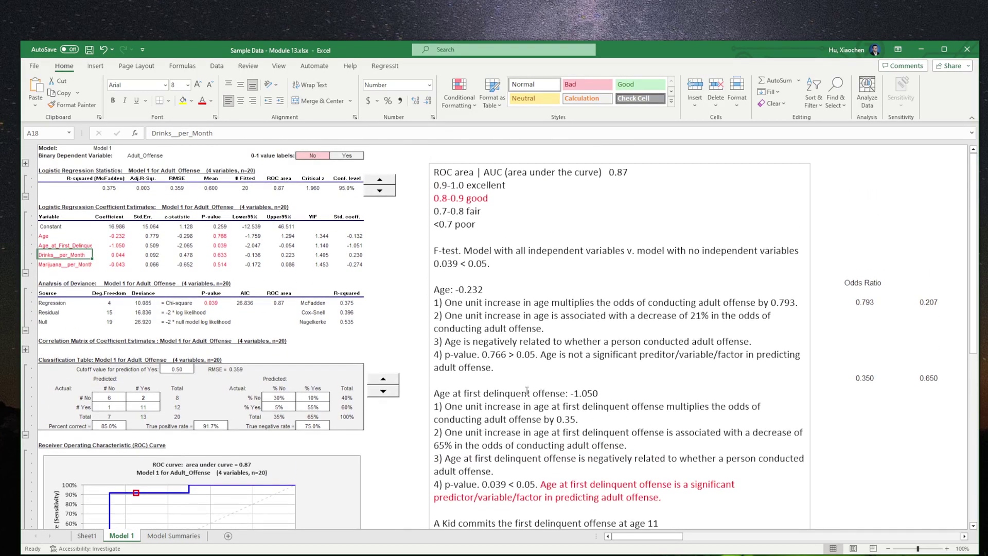
scroll(545, 404, down, 2)
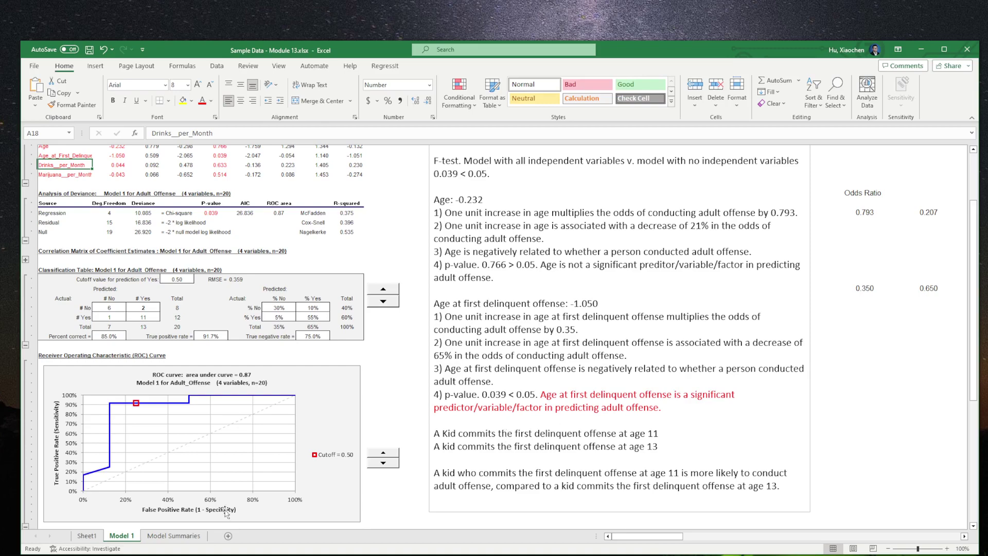
click(87, 536)
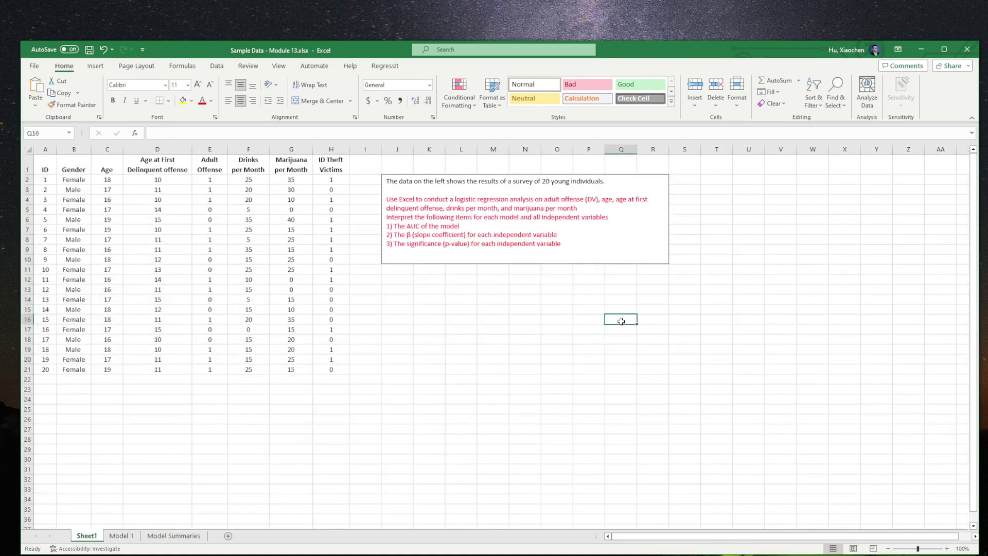